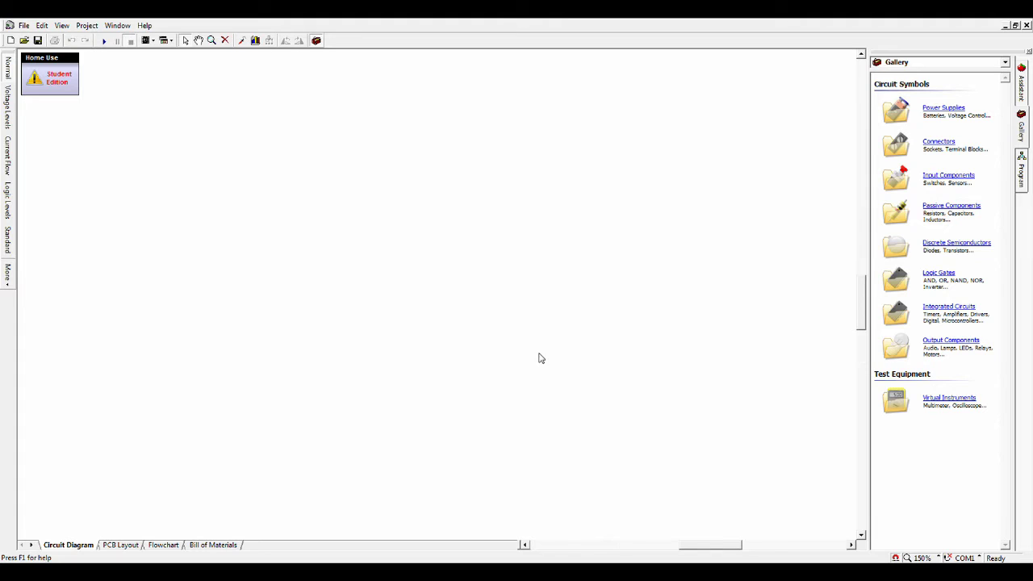
Place a 1.5V cell, a ground and a 0V rail from Power Supplies onto the diagram
{"action": "scroll", "coordinate": [608, 281], "scroll_direction": "down", "scroll_amount": 2, "text": "ctrl"}
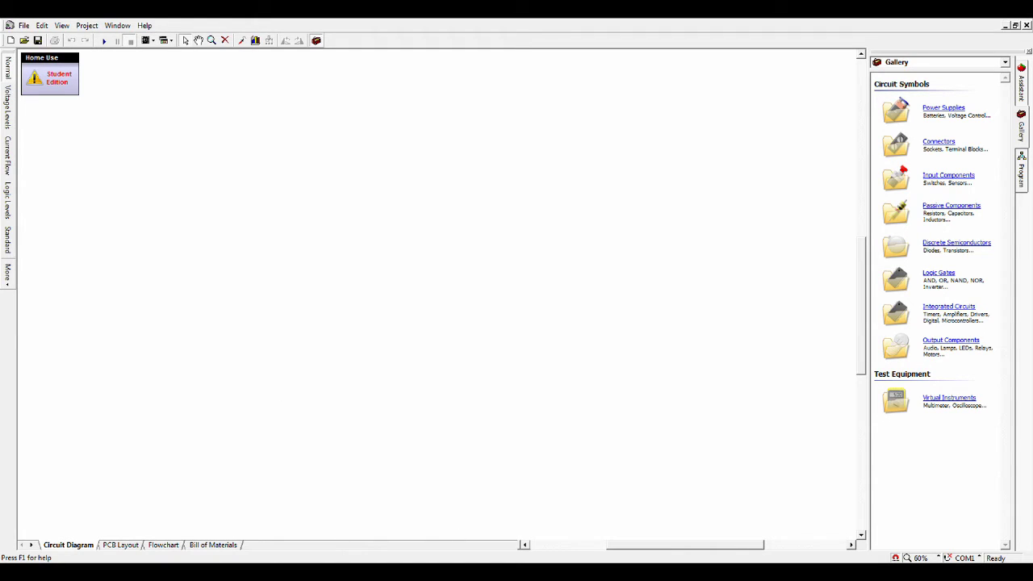
{"action": "left_click", "coordinate": [943, 110]}
{"action": "left_click_drag", "start_coordinate": [904, 152], "coordinate": [364, 260]}
{"action": "scroll", "coordinate": [341, 247], "scroll_direction": "up", "scroll_amount": 4}
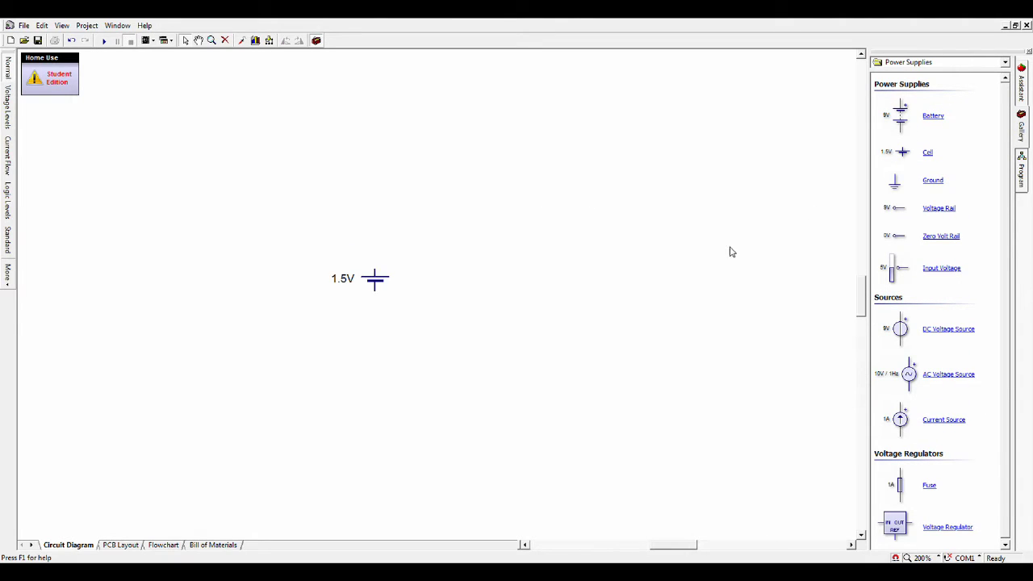
{"action": "mouse_move", "coordinate": [670, 542]}
{"action": "left_mouse_down"}
{"action": "mouse_move", "coordinate": [713, 547]}
{"action": "mouse_move", "coordinate": [688, 544]}
{"action": "left_mouse_up"}
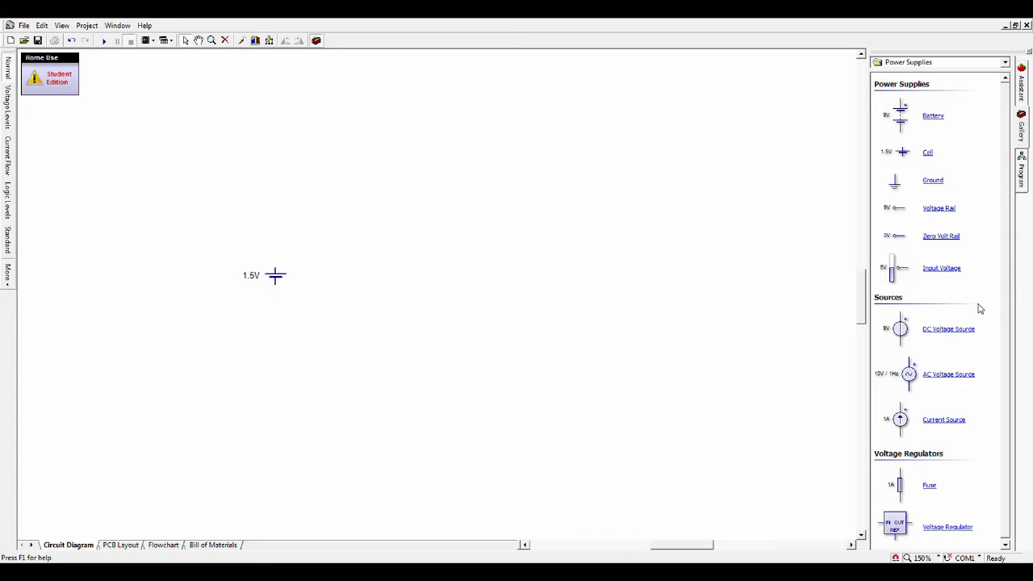
{"action": "left_click_drag", "start_coordinate": [934, 182], "coordinate": [369, 297]}
{"action": "left_click_drag", "start_coordinate": [938, 244], "coordinate": [425, 267]}
Add a voltage rail set to 12V and a 10V / 1Hz AC voltage source
{"action": "left_click", "coordinate": [457, 331]}
{"action": "left_click_drag", "start_coordinate": [346, 242], "coordinate": [391, 352]}
{"action": "left_click", "coordinate": [493, 284]}
{"action": "left_click_drag", "start_coordinate": [394, 220], "coordinate": [534, 304]}
{"action": "left_click_drag", "start_coordinate": [933, 212], "coordinate": [346, 230]}
{"action": "scroll", "coordinate": [358, 244], "scroll_direction": "up", "scroll_amount": 5}
{"action": "scroll", "coordinate": [342, 232], "scroll_direction": "down", "scroll_amount": 1}
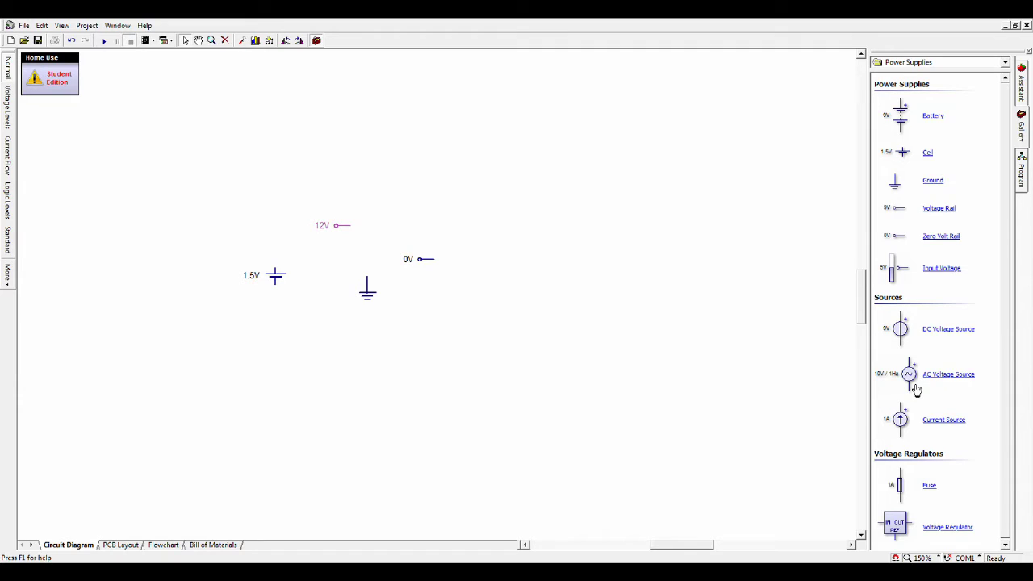
{"action": "left_click_drag", "start_coordinate": [912, 388], "coordinate": [646, 304]}
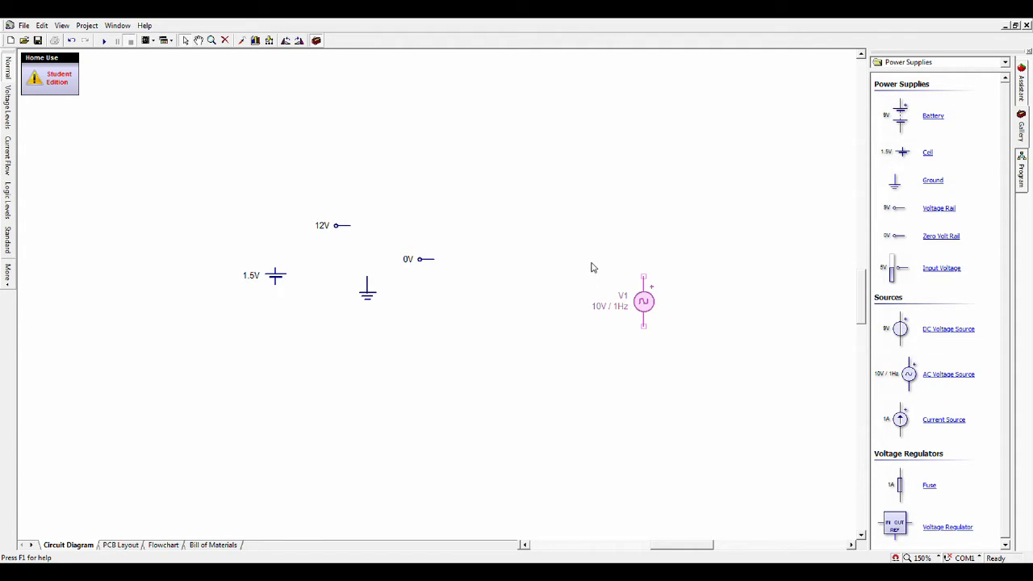
Change AC source V1 from 10V / 1Hz to 230V at 50Hz
{"action": "left_click", "coordinate": [732, 326]}
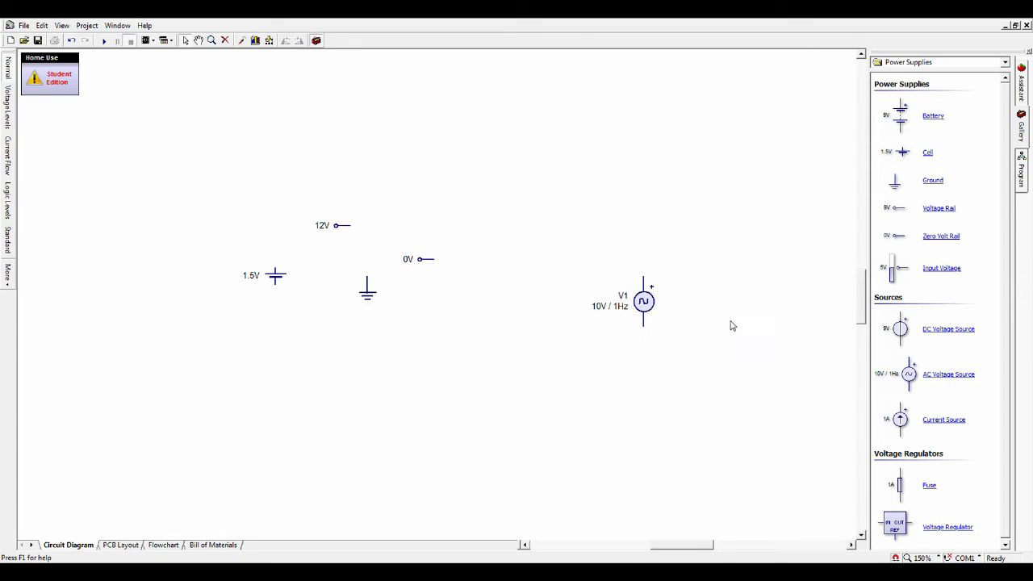
{"action": "left_click", "coordinate": [646, 316]}
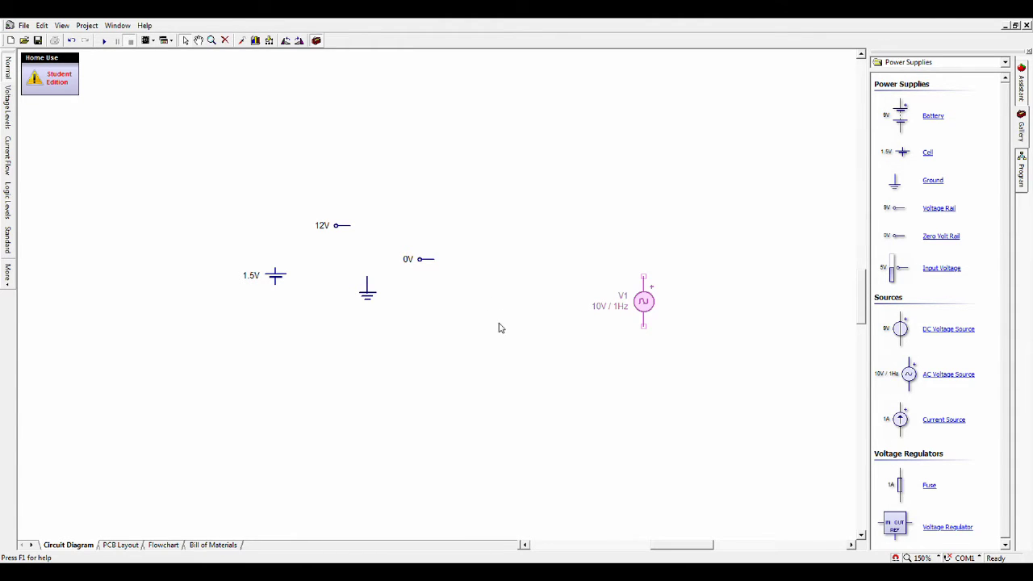
{"action": "left_click", "coordinate": [597, 262]}
{"action": "left_click", "coordinate": [729, 221]}
{"action": "scroll", "coordinate": [888, 289], "scroll_direction": "down", "scroll_amount": 1}
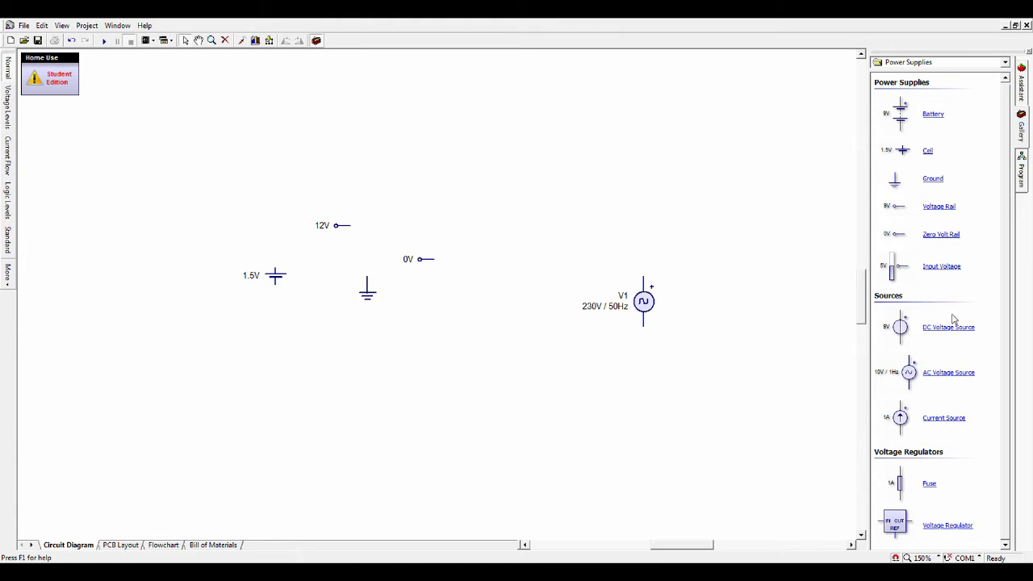
Add 7805 regulator RG1 and select the cell, ground, both rails and V1
{"action": "left_click_drag", "start_coordinate": [904, 519], "coordinate": [446, 424]}
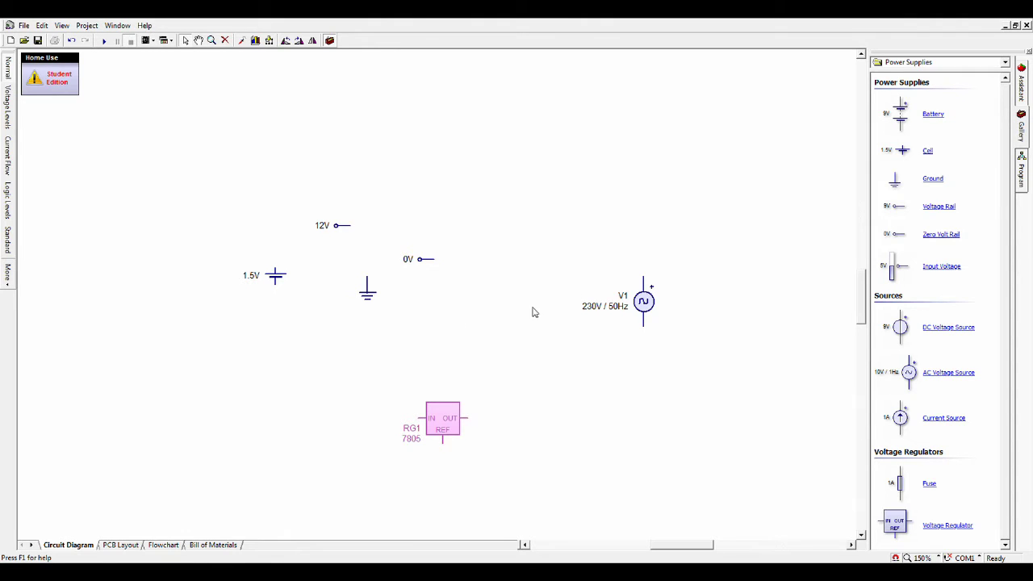
{"action": "left_click_drag", "start_coordinate": [172, 186], "coordinate": [693, 404]}
{"action": "left_click_drag", "start_coordinate": [703, 378], "coordinate": [704, 378]}
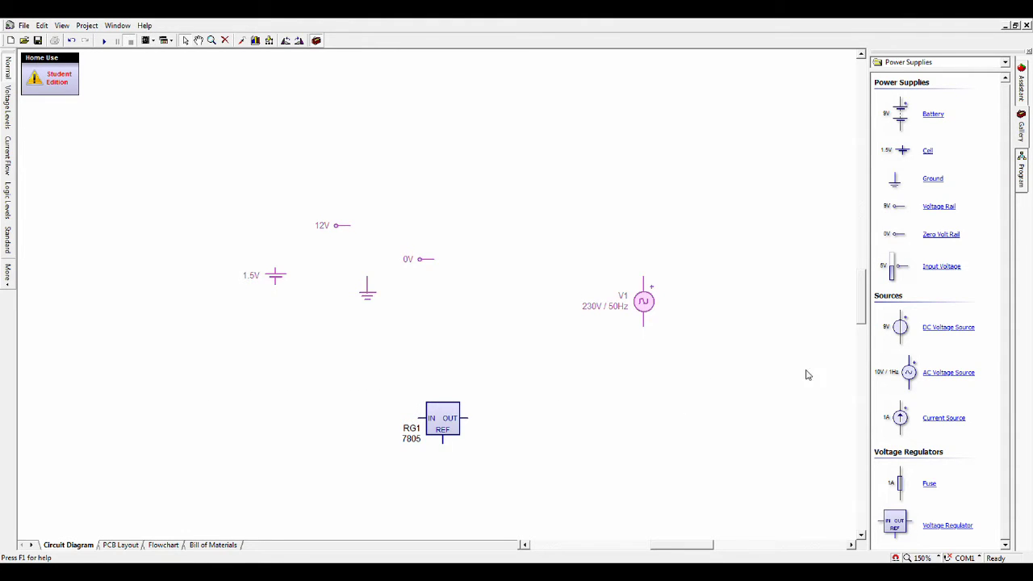
Delete the five selected parts and move regulator RG1 higher up
{"action": "key", "text": "Delete"}
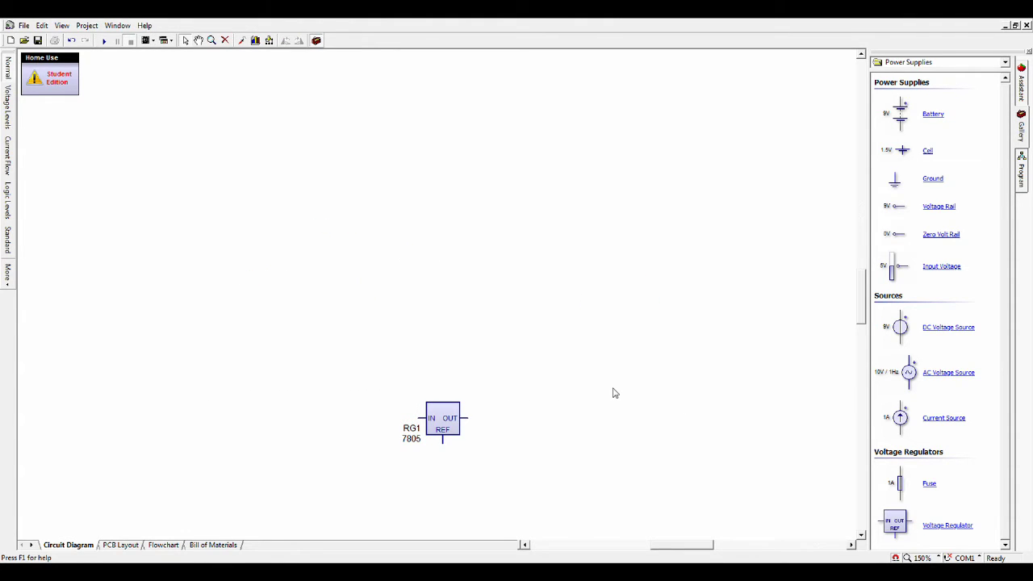
{"action": "left_click_drag", "start_coordinate": [446, 416], "coordinate": [417, 221]}
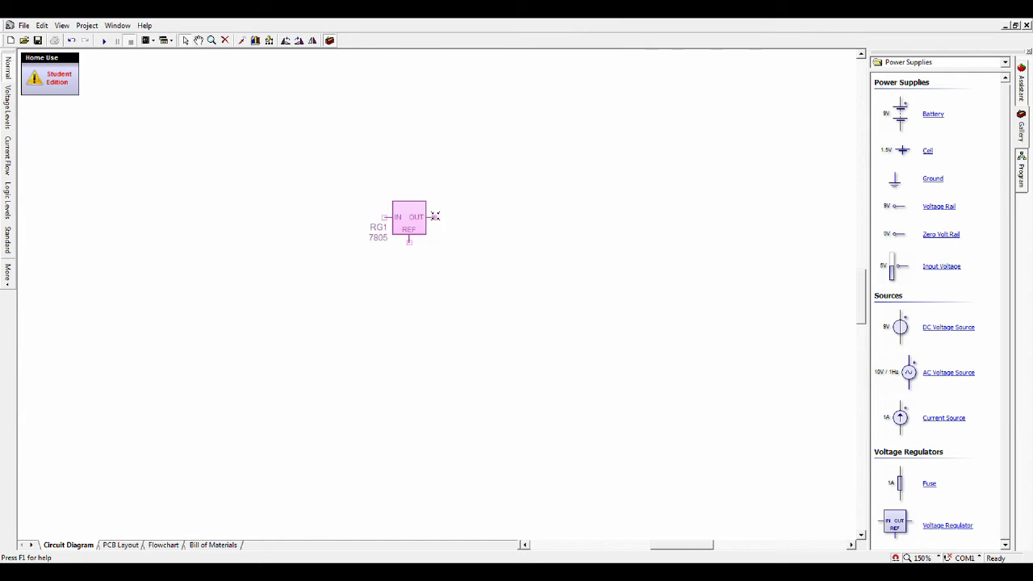
{"action": "left_click", "coordinate": [517, 230]}
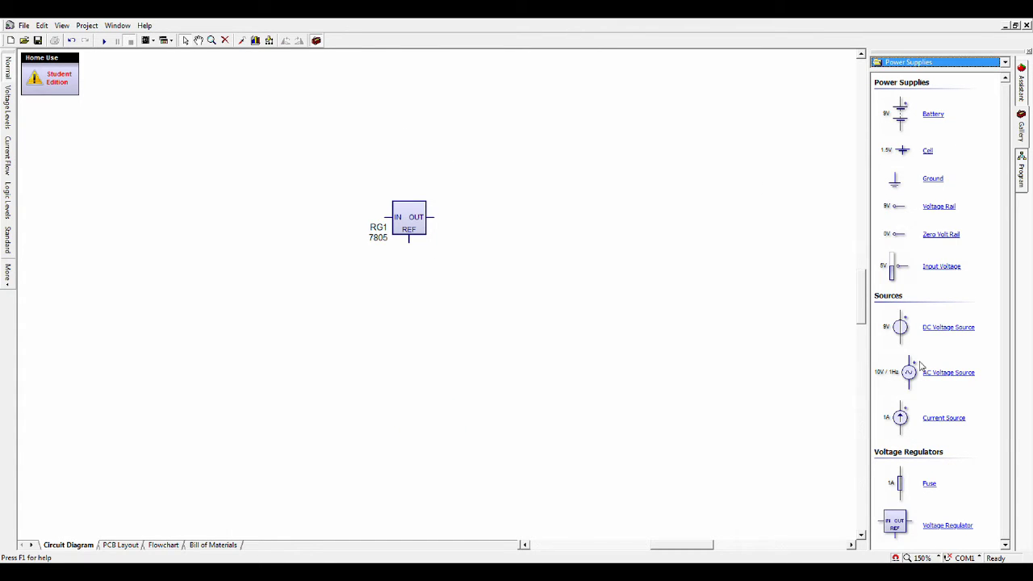
Add a 230V / 50Hz AC source V1 at the left and a 10:1 transformer T1 beside it
{"action": "left_click_drag", "start_coordinate": [909, 372], "coordinate": [197, 305]}
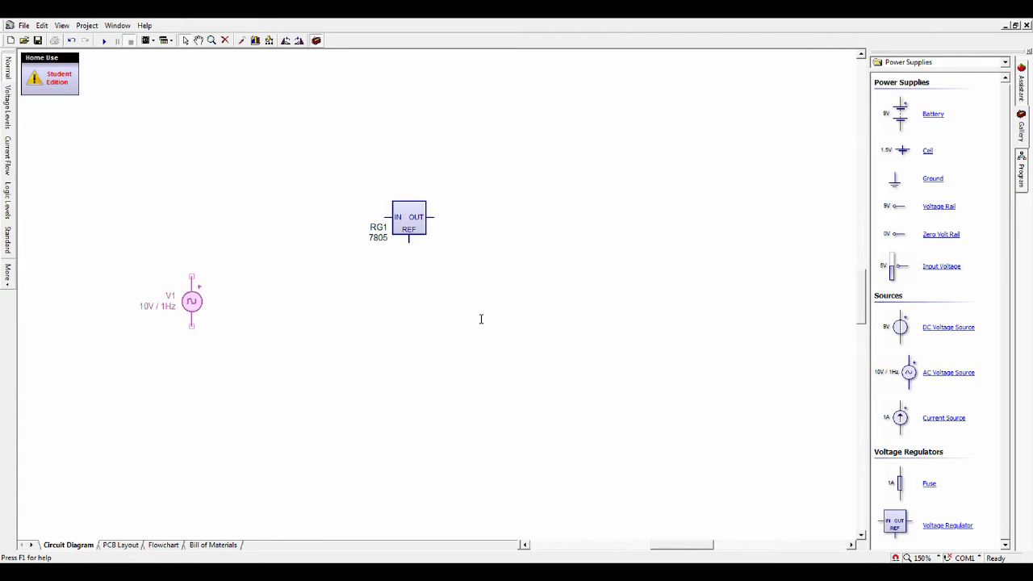
{"action": "left_click", "coordinate": [328, 337]}
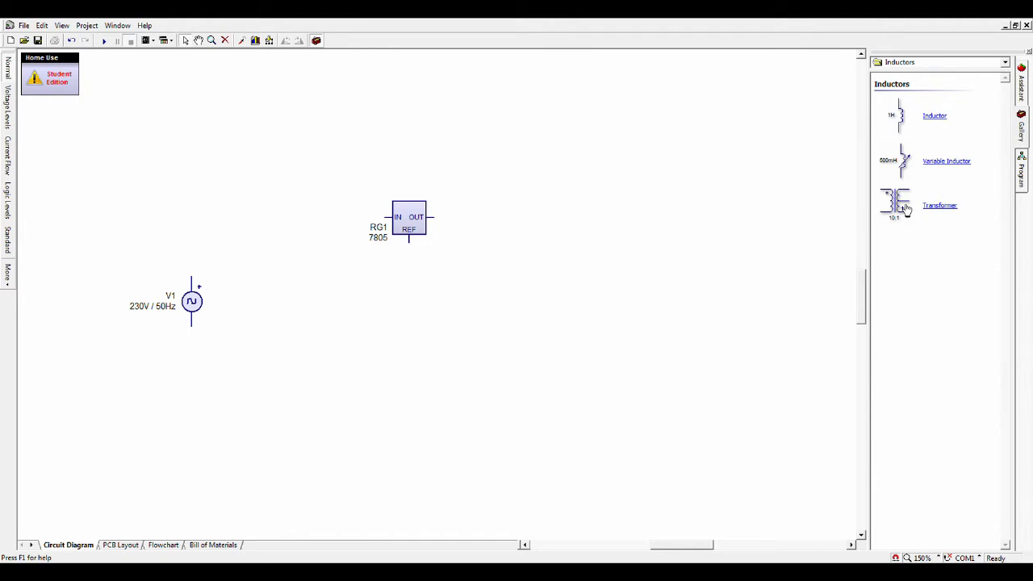
{"action": "left_click_drag", "start_coordinate": [906, 209], "coordinate": [280, 261]}
Wire V1's positive and bottom terminals to T1's two primary pins
{"action": "left_click", "coordinate": [279, 291]}
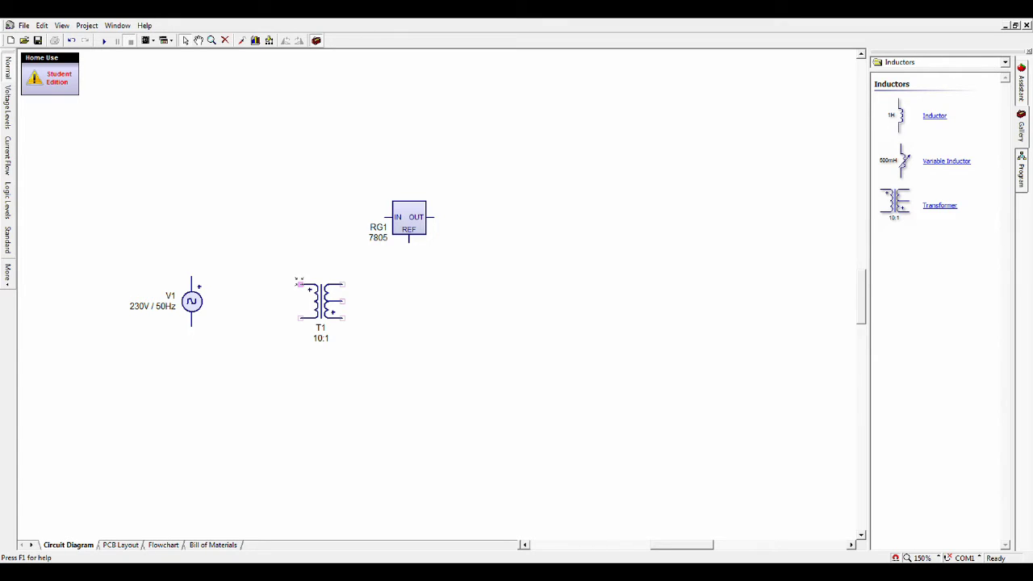
{"action": "left_click_drag", "start_coordinate": [290, 251], "coordinate": [191, 276]}
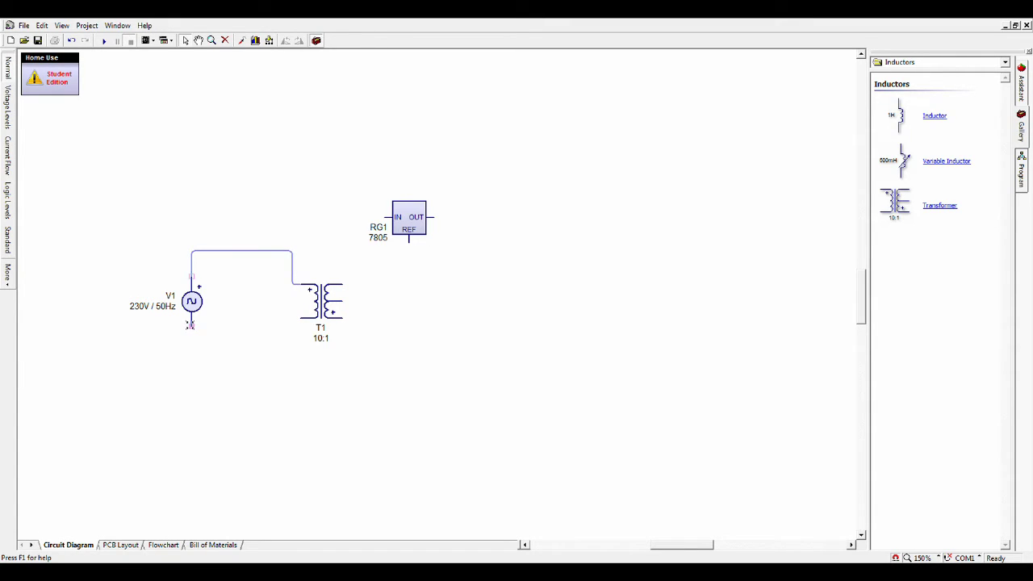
{"action": "left_click_drag", "start_coordinate": [190, 324], "coordinate": [297, 350]}
{"action": "left_click_drag", "start_coordinate": [297, 319], "coordinate": [300, 318]}
Shift regulator RG1 further to the right
{"action": "left_click", "coordinate": [412, 220]}
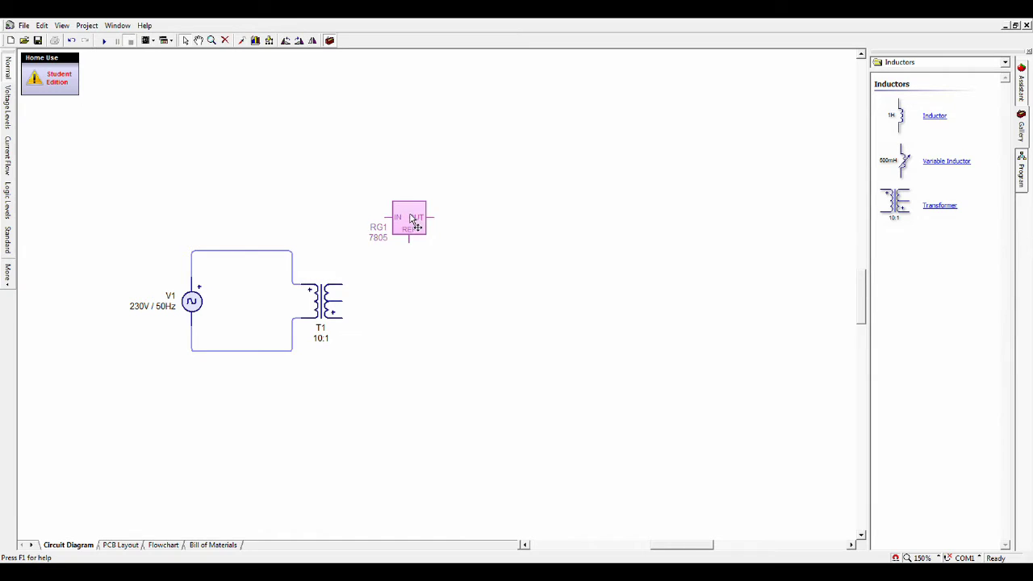
{"action": "left_click_drag", "start_coordinate": [411, 219], "coordinate": [512, 220]}
{"action": "left_click", "coordinate": [623, 207]}
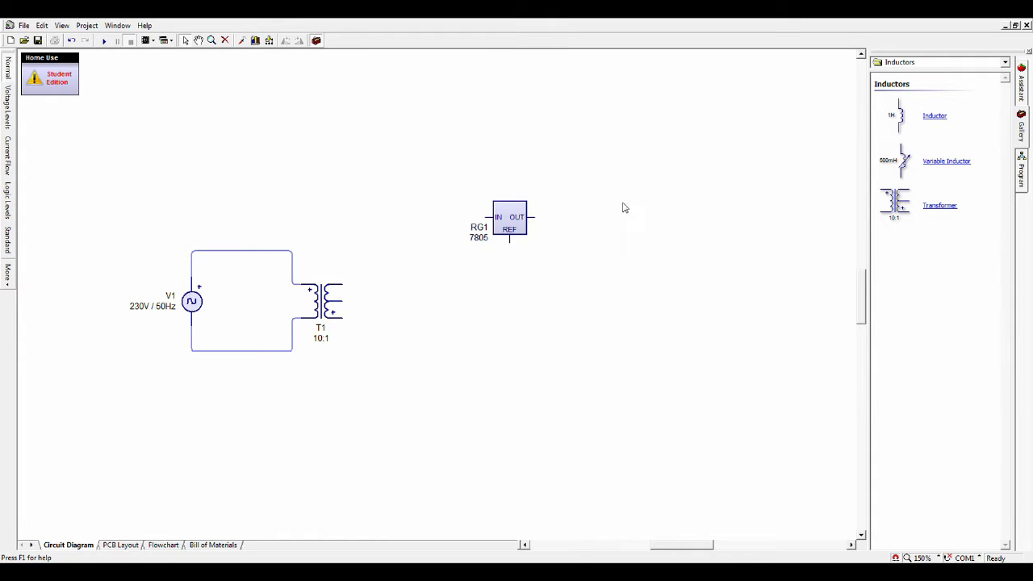
{"action": "left_click", "coordinate": [329, 324]}
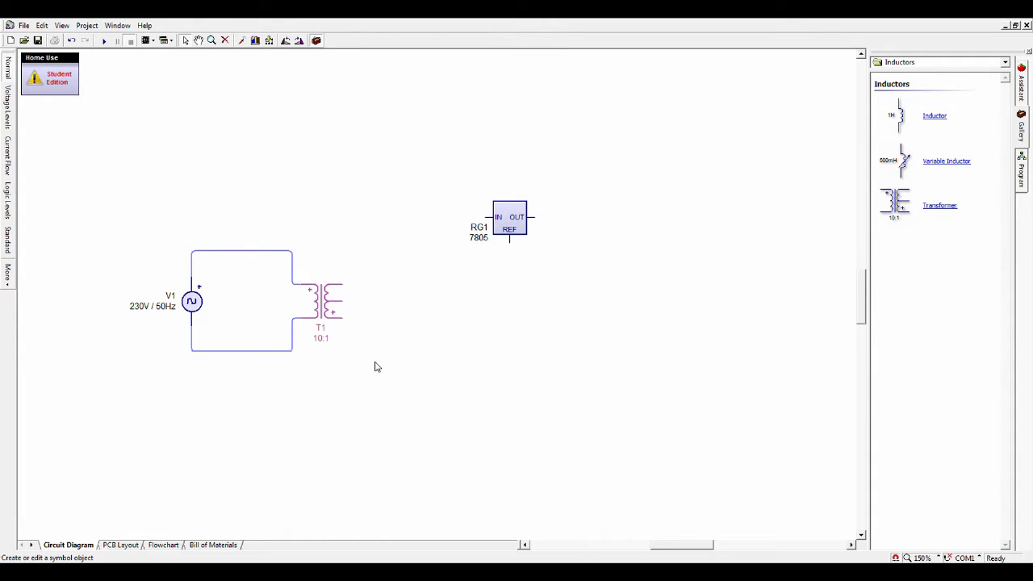
{"action": "left_click", "coordinate": [687, 292]}
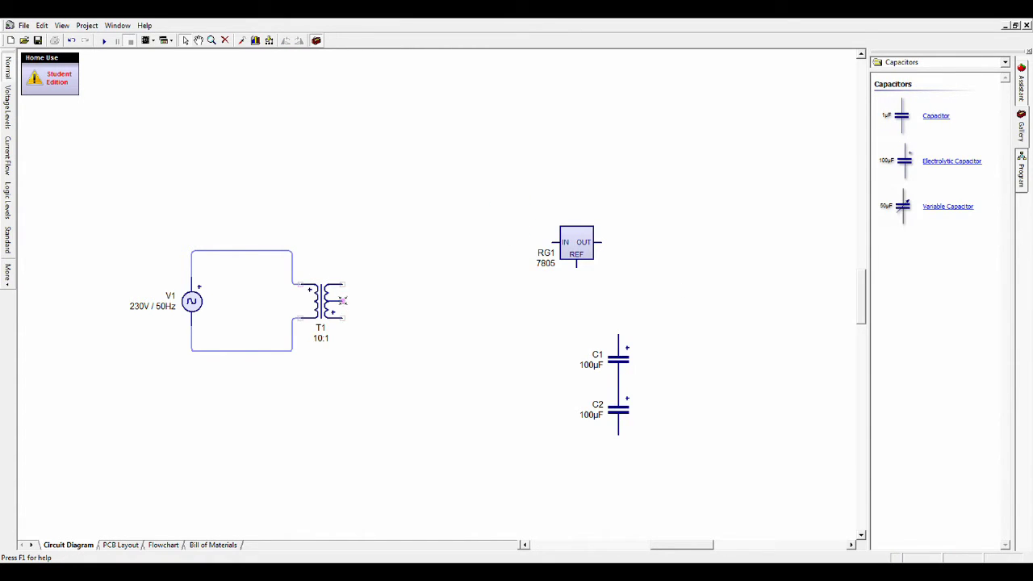
Add bridge rectifier BR1 and wire T1's secondary through it to capacitors C1 and C2
{"action": "left_click_drag", "start_coordinate": [343, 300], "coordinate": [619, 384]}
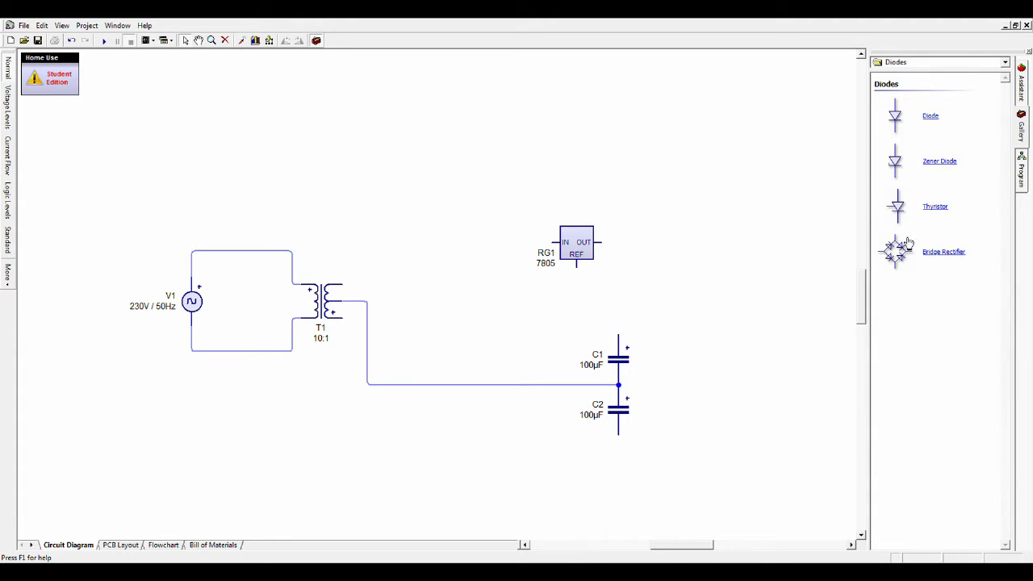
{"action": "left_click_drag", "start_coordinate": [894, 251], "coordinate": [417, 310]}
{"action": "left_click_drag", "start_coordinate": [352, 267], "coordinate": [417, 271]}
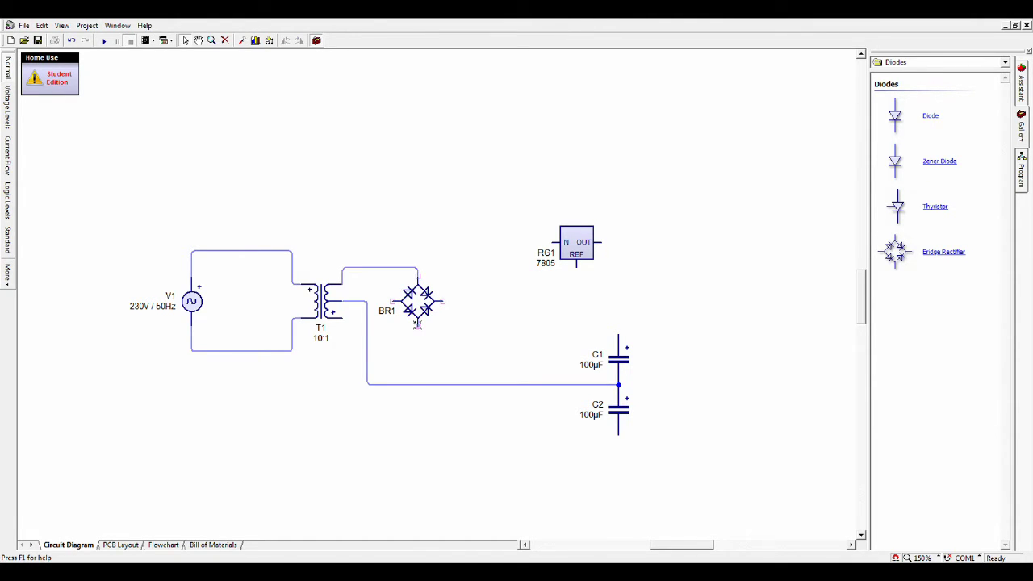
{"action": "mouse_move", "coordinate": [417, 324]}
{"action": "left_mouse_down"}
{"action": "mouse_move", "coordinate": [319, 327]}
{"action": "mouse_move", "coordinate": [374, 304]}
{"action": "mouse_move", "coordinate": [475, 382]}
{"action": "mouse_move", "coordinate": [589, 357]}
{"action": "mouse_move", "coordinate": [569, 396]}
{"action": "mouse_move", "coordinate": [618, 434]}
{"action": "left_mouse_up"}
{"action": "left_click_drag", "start_coordinate": [619, 335], "coordinate": [442, 301]}
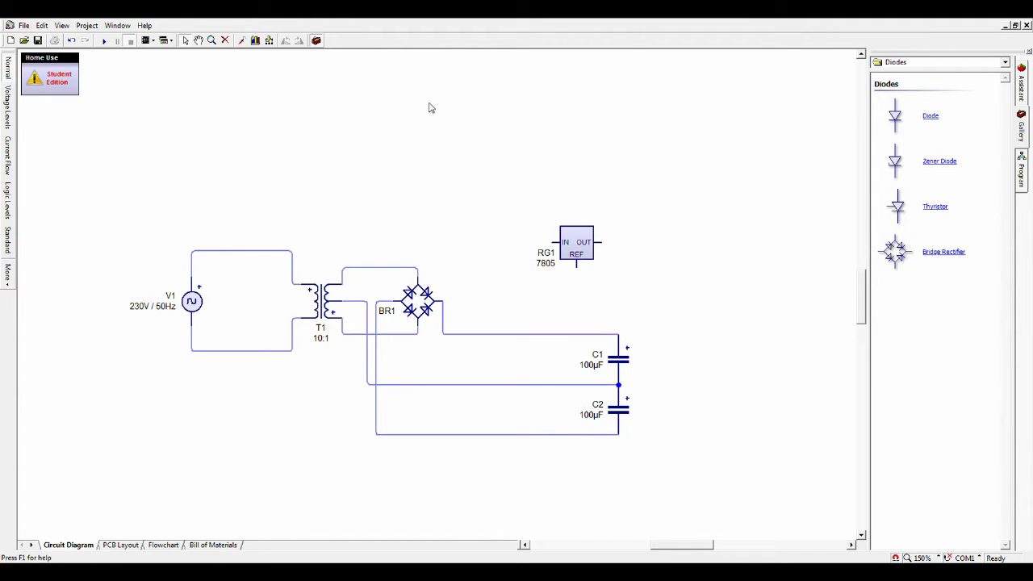
Run the transformer, rectifier and capacitor circuit simulation, then stop it
{"action": "left_click", "coordinate": [104, 43]}
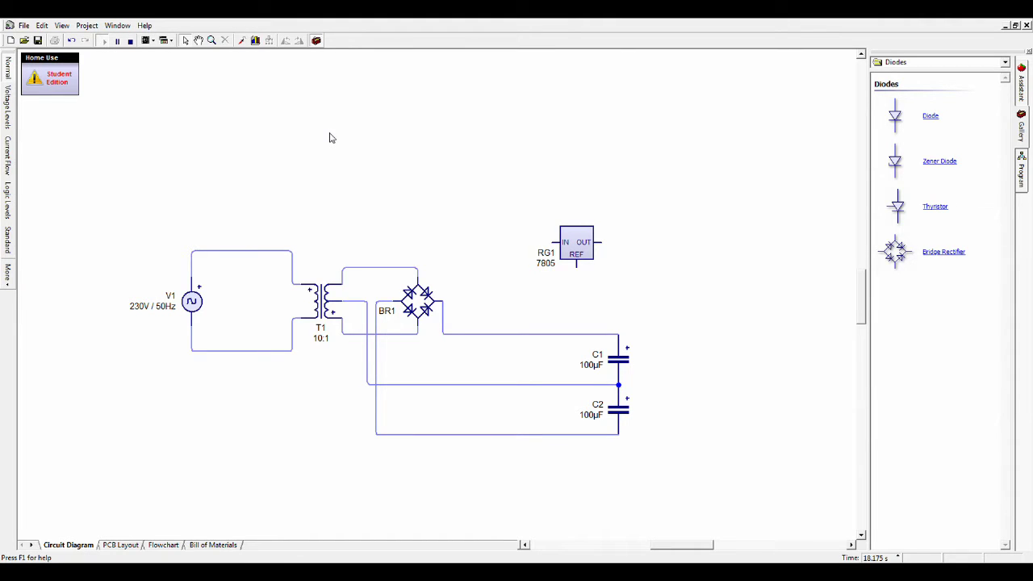
{"action": "left_click", "coordinate": [130, 41]}
{"action": "left_click", "coordinate": [578, 234]}
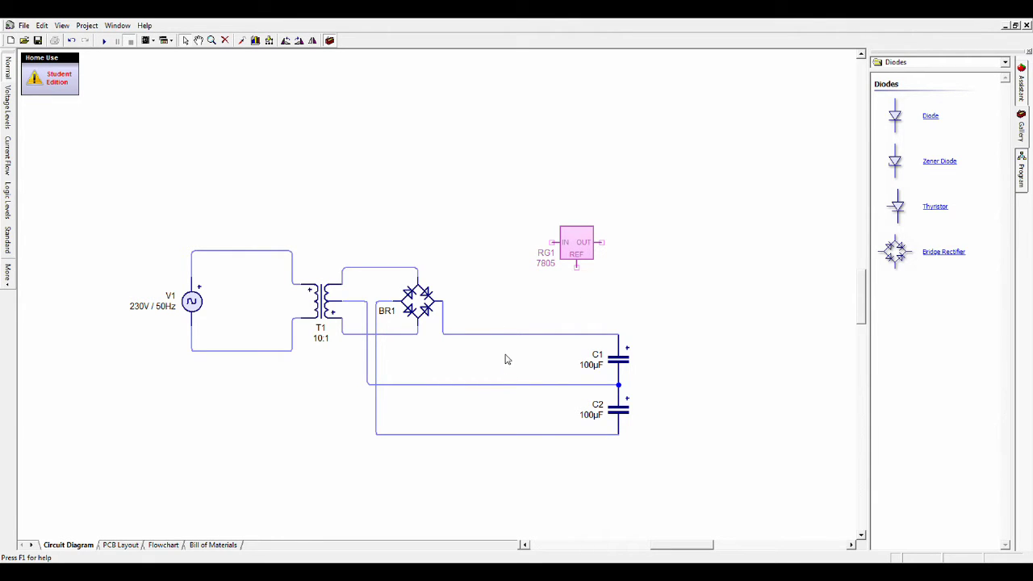
Make RG1 a 7815 and move it to the right of capacitor C1
{"action": "left_click", "coordinate": [648, 249]}
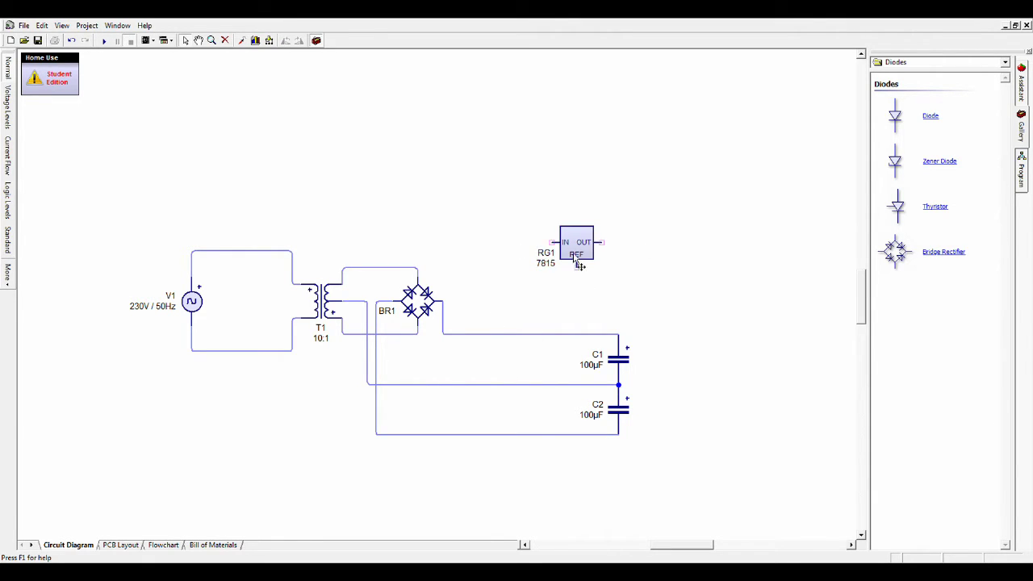
{"action": "left_click_drag", "start_coordinate": [577, 264], "coordinate": [687, 356]}
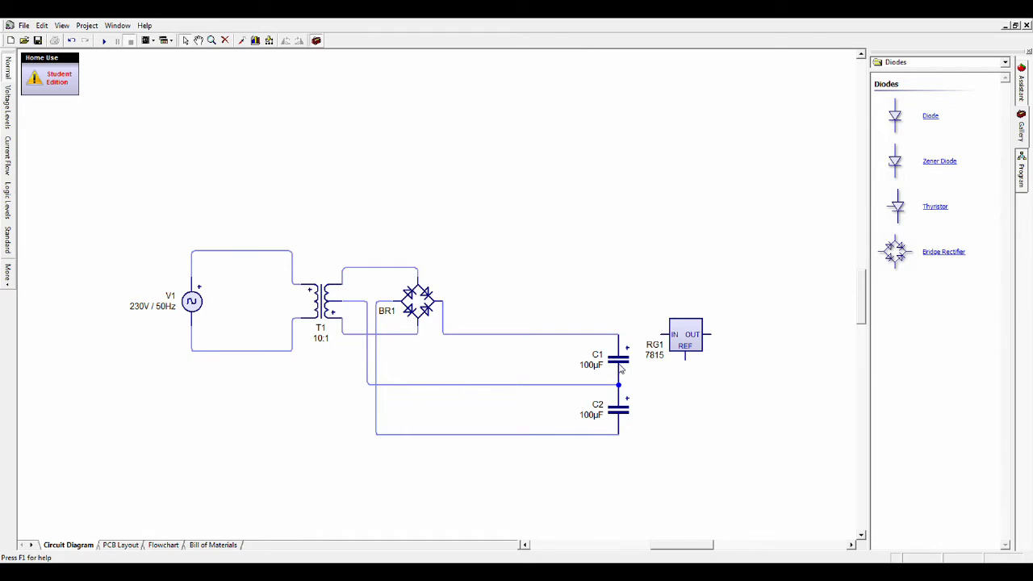
Move C1 and C2 left beneath bridge rectifier BR1, then select transformer T1
{"action": "left_click_drag", "start_coordinate": [620, 367], "coordinate": [461, 368]}
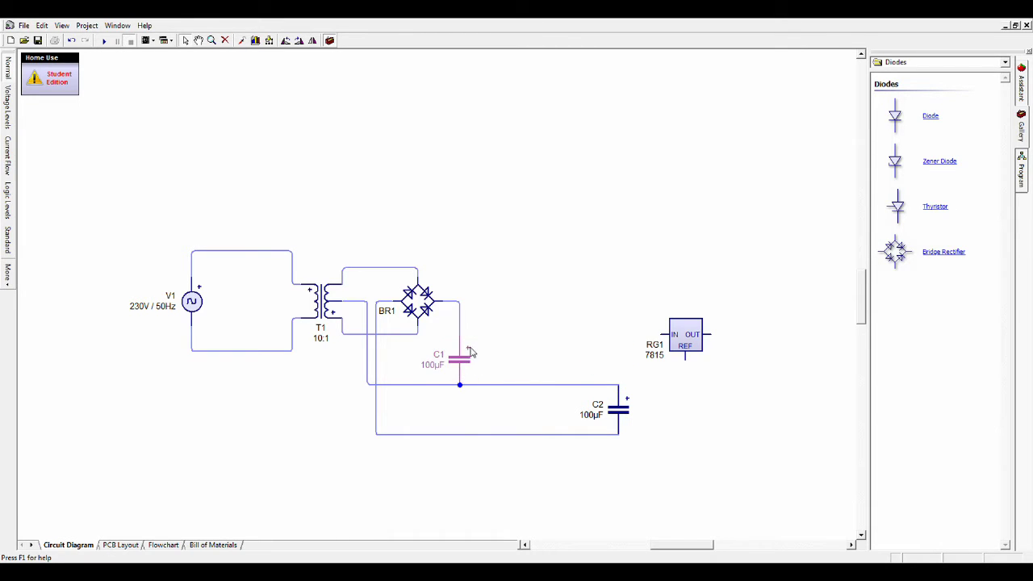
{"action": "left_click_drag", "start_coordinate": [619, 407], "coordinate": [460, 410]}
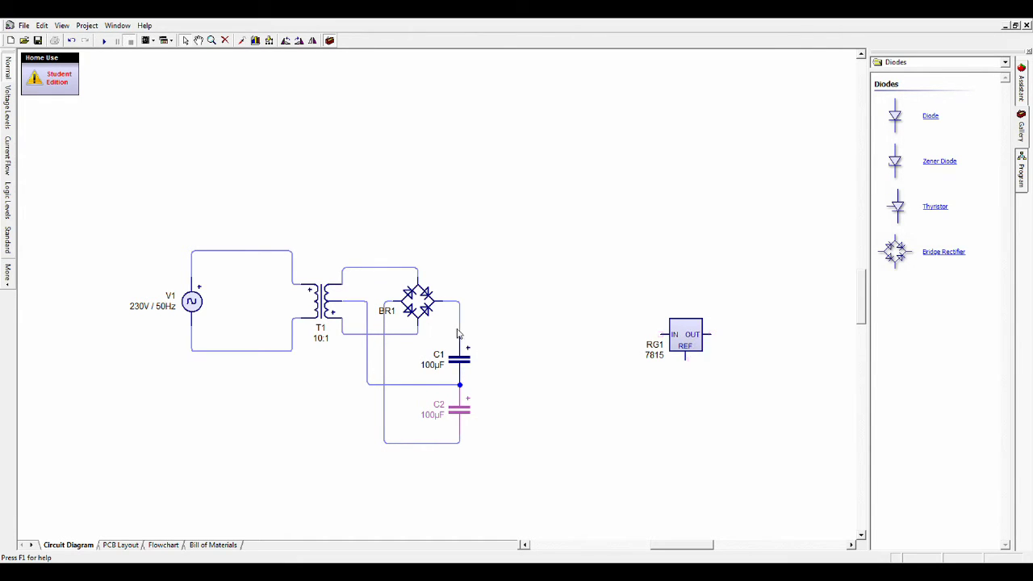
{"action": "left_click", "coordinate": [324, 307]}
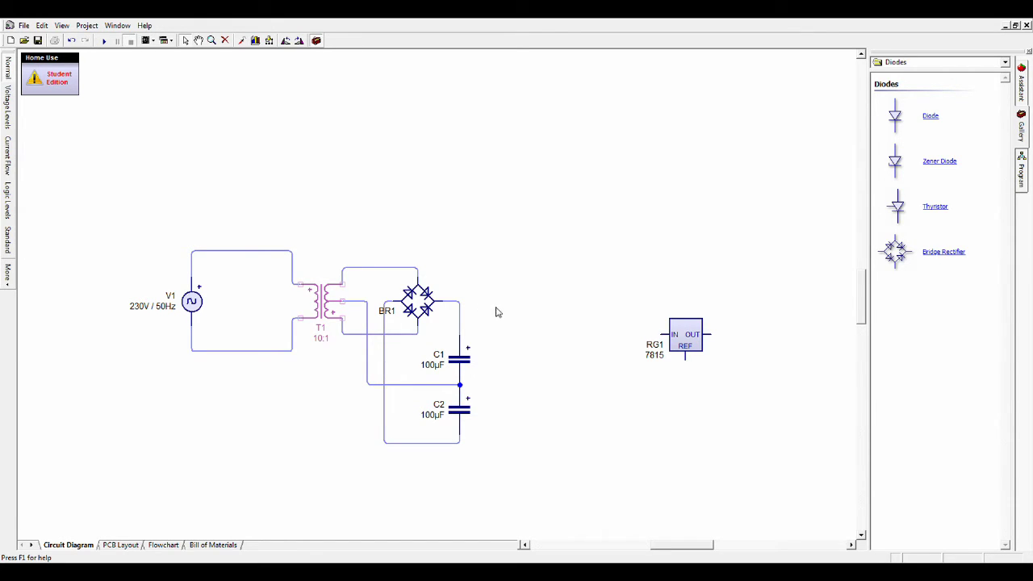
Run the simulation and scroll over T1 to try different turns ratios
{"action": "left_click", "coordinate": [103, 41]}
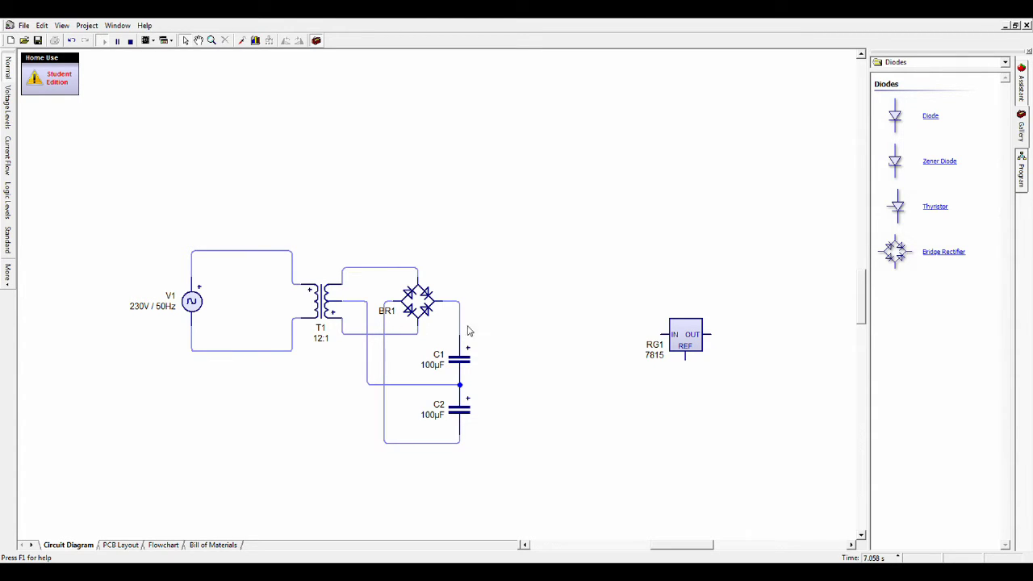
{"action": "scroll", "coordinate": [321, 337], "scroll_direction": "down", "scroll_amount": 3}
Change transformer T1's turns ratio to 8:1 and run the simulation again
{"action": "left_click", "coordinate": [323, 301]}
{"action": "left_click", "coordinate": [130, 41]}
{"action": "left_click", "coordinate": [103, 40]}
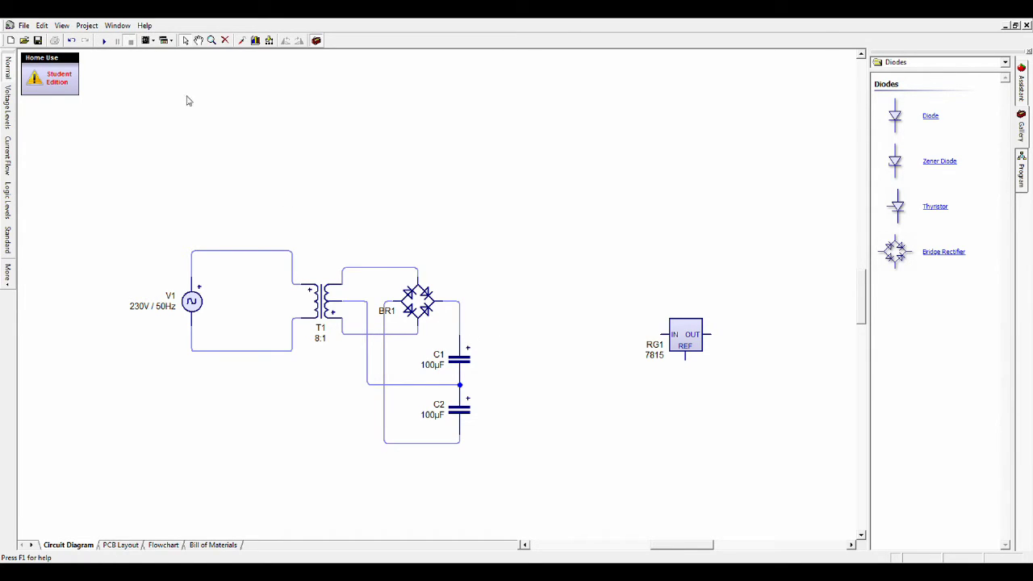
{"action": "left_click", "coordinate": [103, 41]}
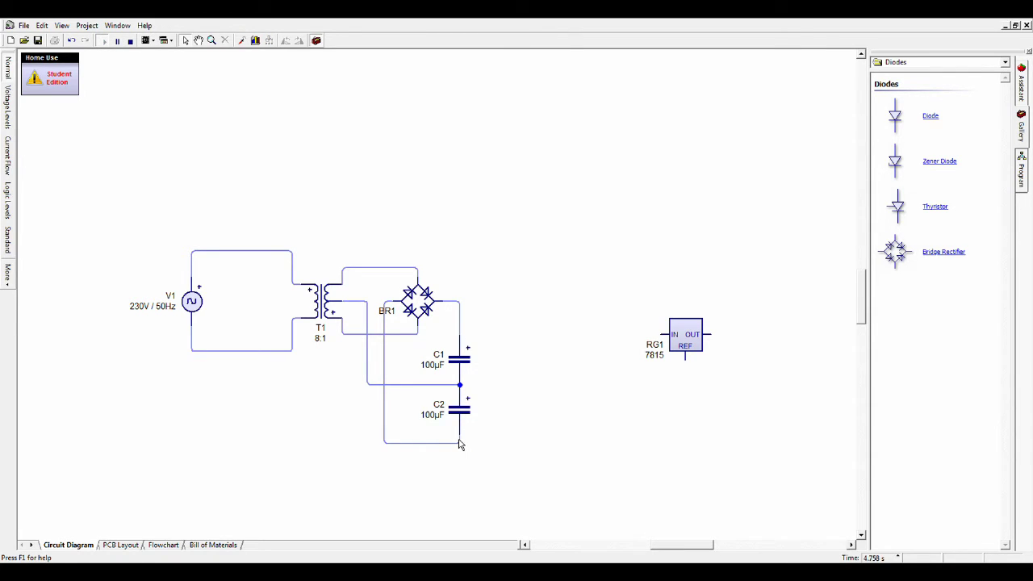
Stop the simulation, move RG1 just right of bridge rectifier BR1, and change it to a 7805
{"action": "left_click", "coordinate": [129, 41]}
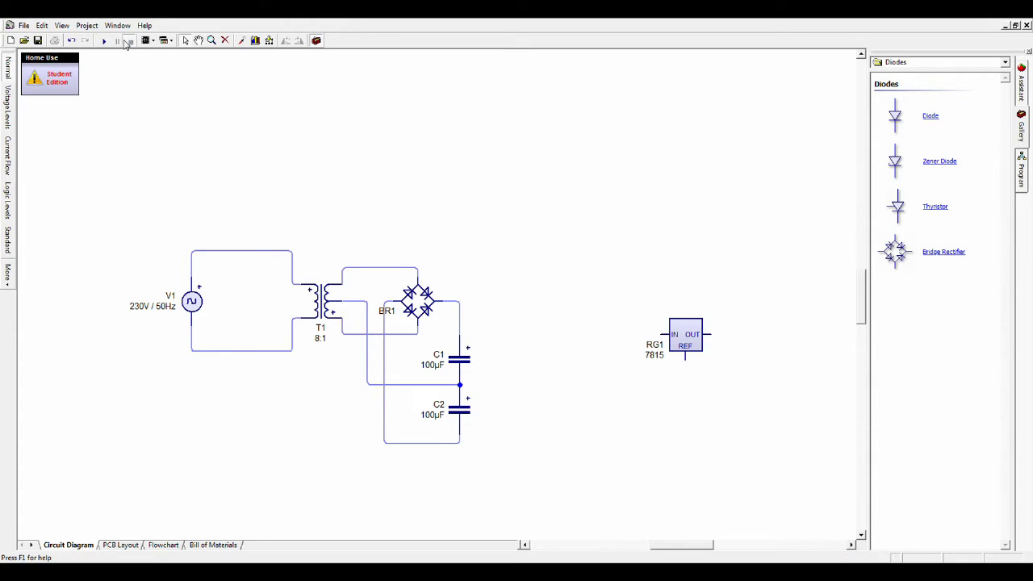
{"action": "left_click_drag", "start_coordinate": [680, 333], "coordinate": [530, 300]}
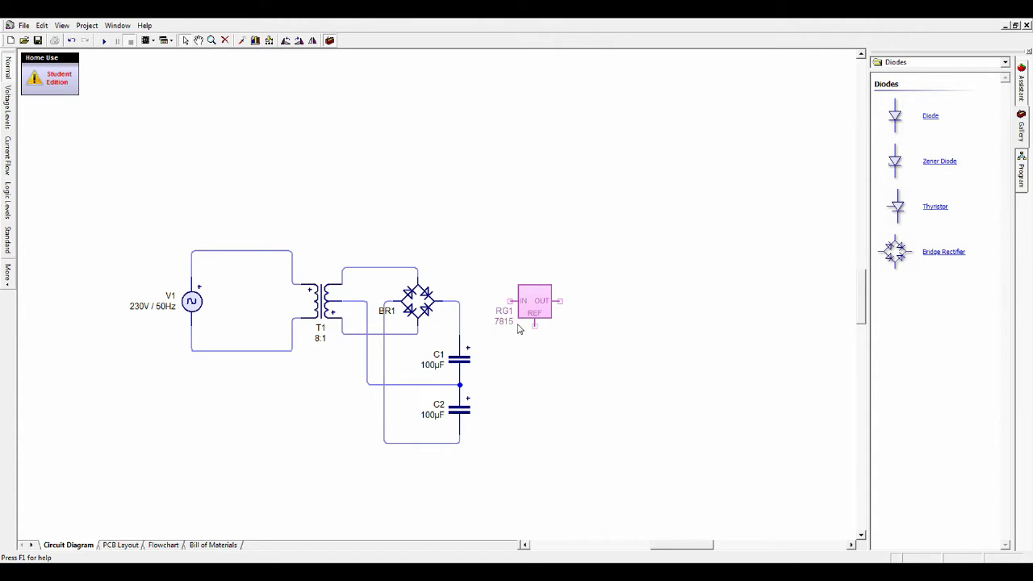
{"action": "left_click", "coordinate": [600, 277]}
Place a second voltage regulator RG2 from Power Supplies below RG1, rotated 180°
{"action": "left_click", "coordinate": [931, 88]}
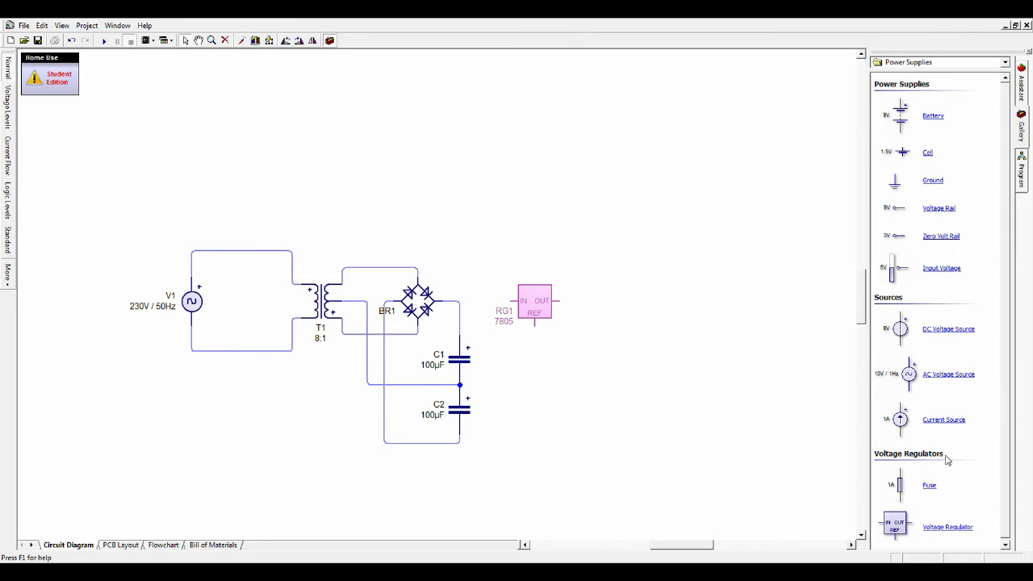
{"action": "left_click_drag", "start_coordinate": [894, 523], "coordinate": [548, 415]}
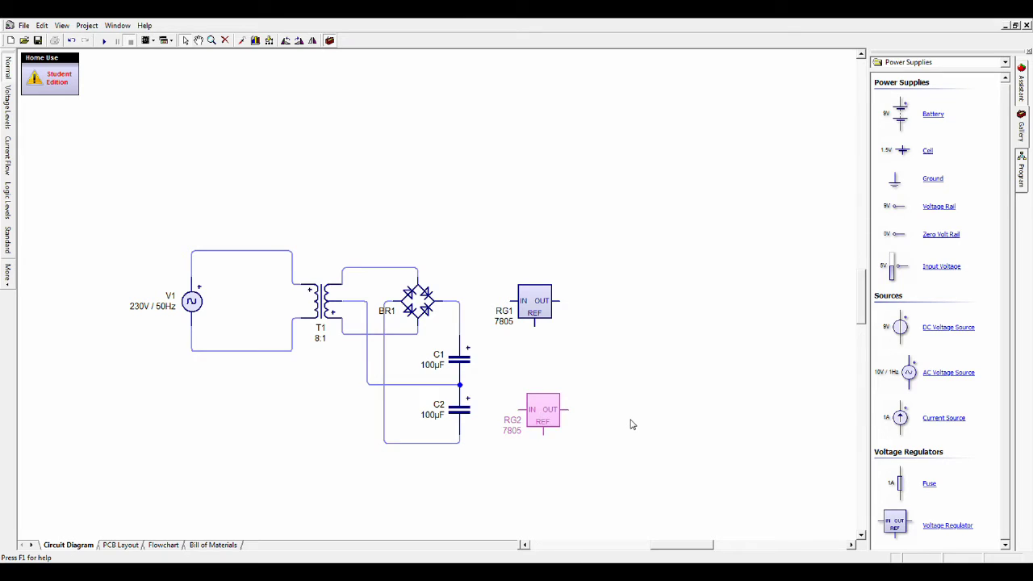
{"action": "key", "text": "ctrl+r"}
{"action": "key", "text": "ctrl+r"}
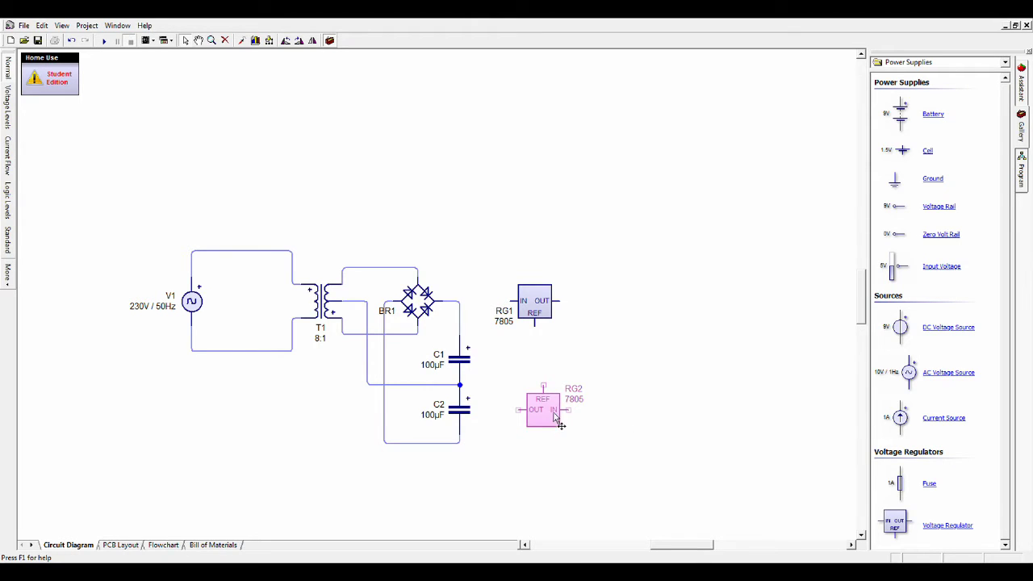
{"action": "left_click_drag", "start_coordinate": [542, 422], "coordinate": [536, 455]}
{"action": "left_click", "coordinate": [607, 382]}
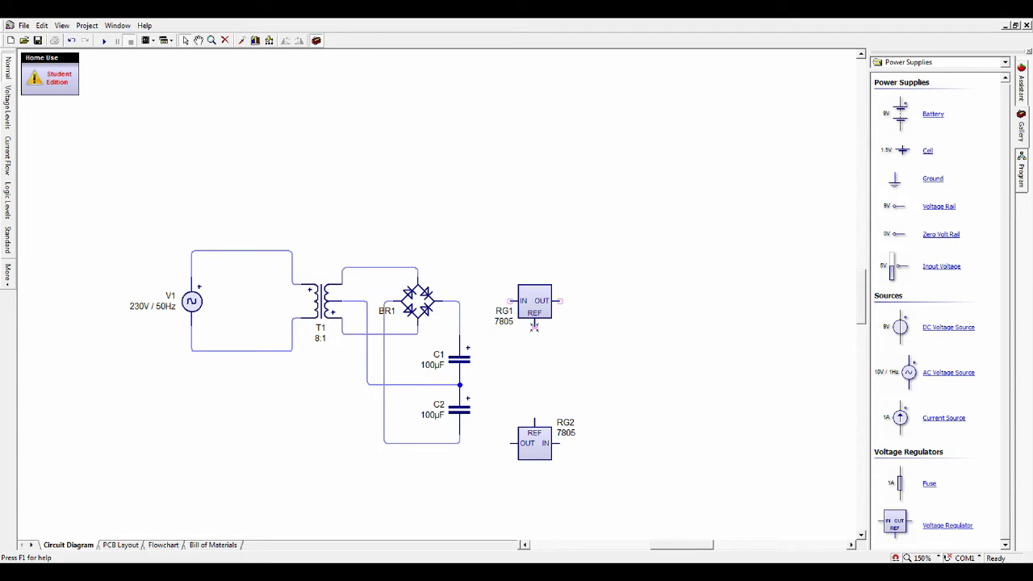
Wire RG1's REF pin to RG2's REF pin and RG1's IN to C1's top lead
{"action": "left_click_drag", "start_coordinate": [534, 325], "coordinate": [534, 423]}
{"action": "left_click_drag", "start_coordinate": [460, 384], "coordinate": [535, 385]}
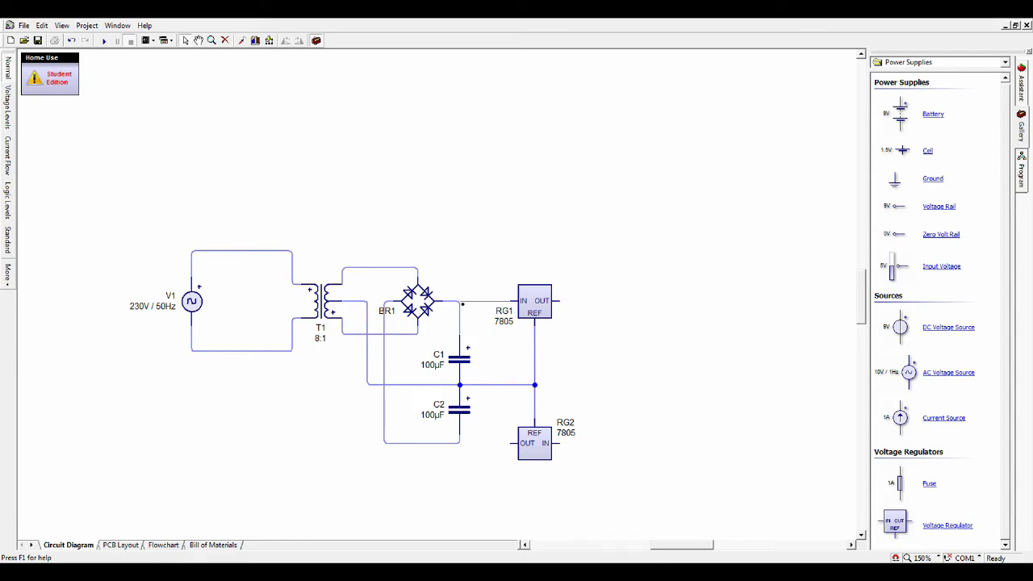
{"action": "left_click_drag", "start_coordinate": [462, 304], "coordinate": [460, 302]}
Flip RG2 so REF faces up and IN sits left, then wire its IN to C2's lower lead
{"action": "left_click", "coordinate": [545, 449]}
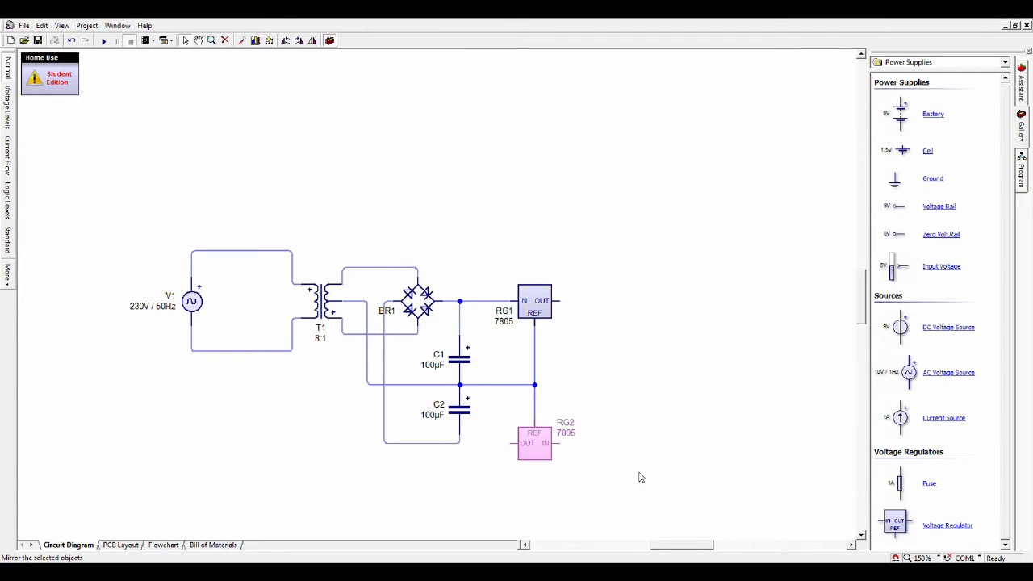
{"action": "key", "text": "ctrl+shift+v"}
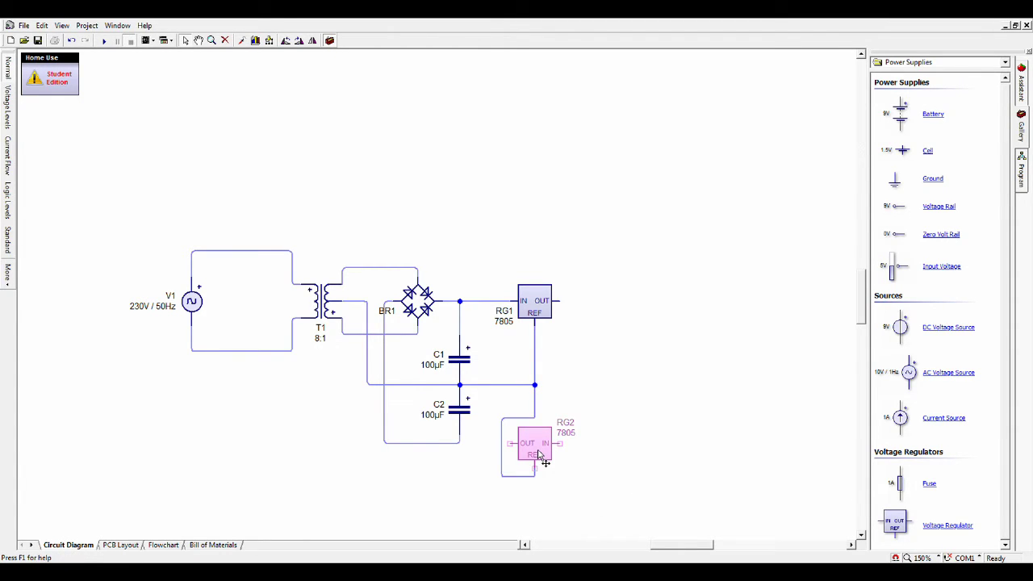
{"action": "key", "text": "ctrl+shift+v"}
{"action": "key", "text": "ctrl+shift+h"}
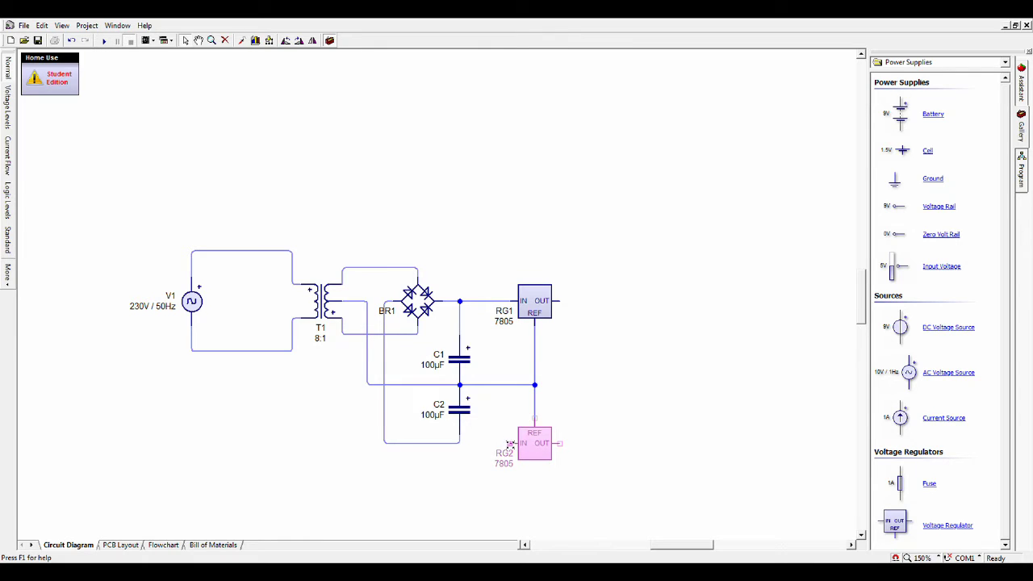
{"action": "left_click_drag", "start_coordinate": [510, 445], "coordinate": [479, 445]}
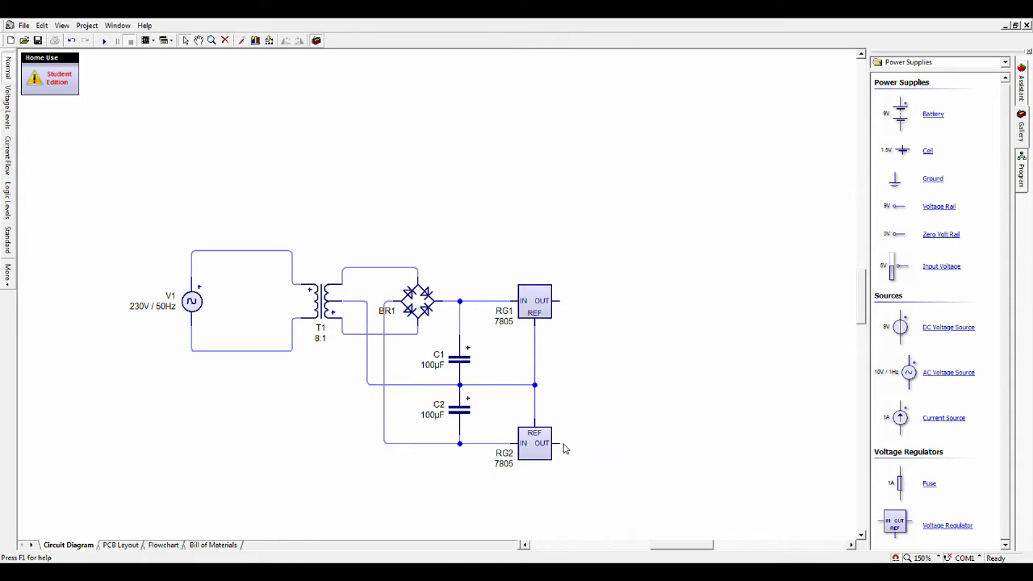
{"action": "mouse_move", "coordinate": [560, 443]}
{"action": "left_mouse_down"}
{"action": "mouse_move", "coordinate": [603, 443]}
{"action": "mouse_move", "coordinate": [621, 316]}
{"action": "mouse_move", "coordinate": [665, 351]}
{"action": "left_mouse_up"}
Place 2.2µF capacitor C3 right of RG1 and duplicate it as C4 below
{"action": "left_click", "coordinate": [949, 185]}
{"action": "left_click_drag", "start_coordinate": [902, 118], "coordinate": [624, 344]}
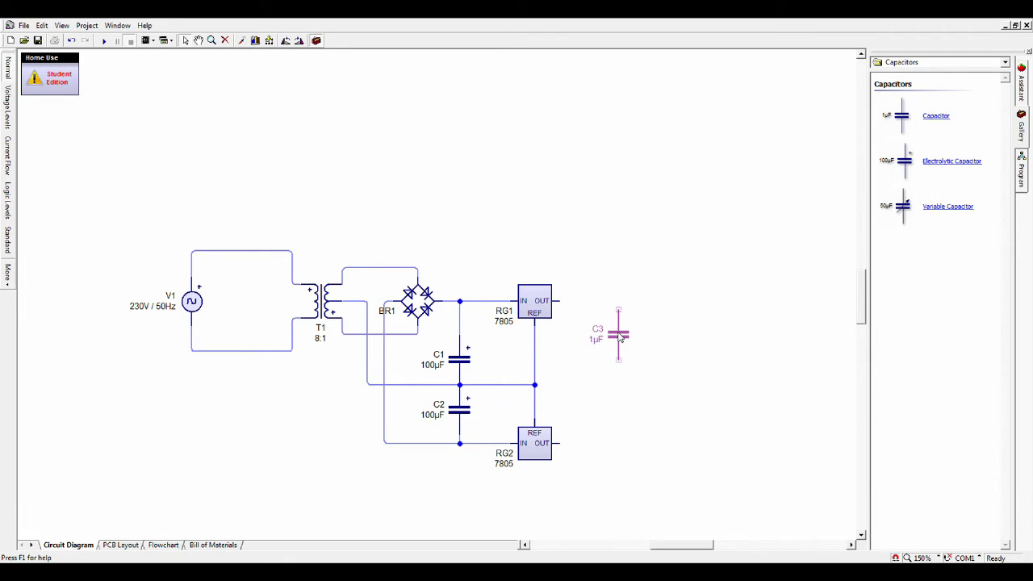
{"action": "scroll", "coordinate": [624, 344], "scroll_direction": "up", "scroll_amount": 1}
{"action": "left_click_drag", "start_coordinate": [624, 344], "coordinate": [624, 419], "text": "ctrl"}
{"action": "left_click_drag", "start_coordinate": [619, 338], "coordinate": [535, 385]}
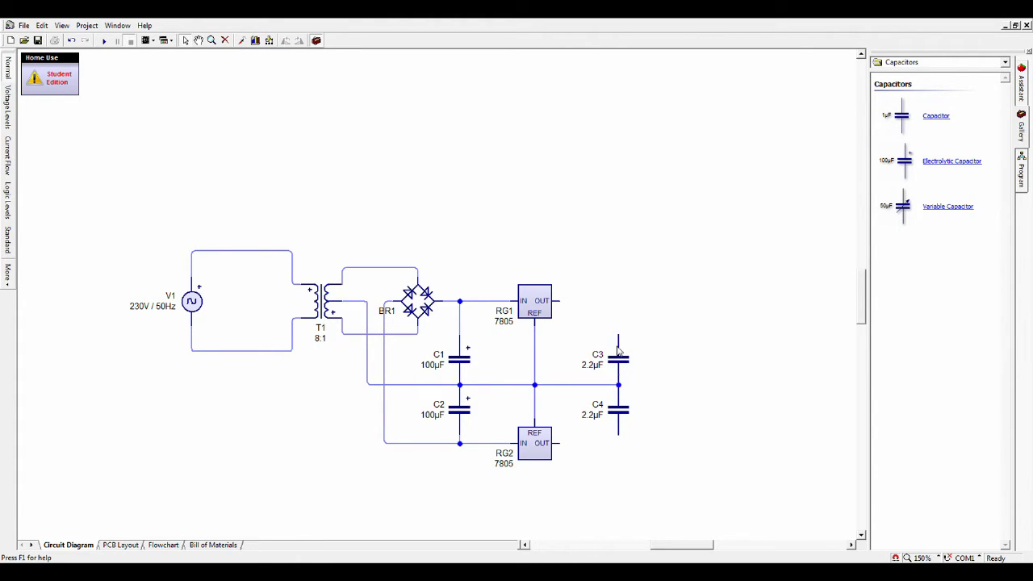
Wire C3 to the ground junction and C4 to RG2 OUT, then run the simulation
{"action": "left_click_drag", "start_coordinate": [619, 334], "coordinate": [555, 301]}
{"action": "left_click_drag", "start_coordinate": [619, 434], "coordinate": [556, 444]}
{"action": "left_click", "coordinate": [102, 42]}
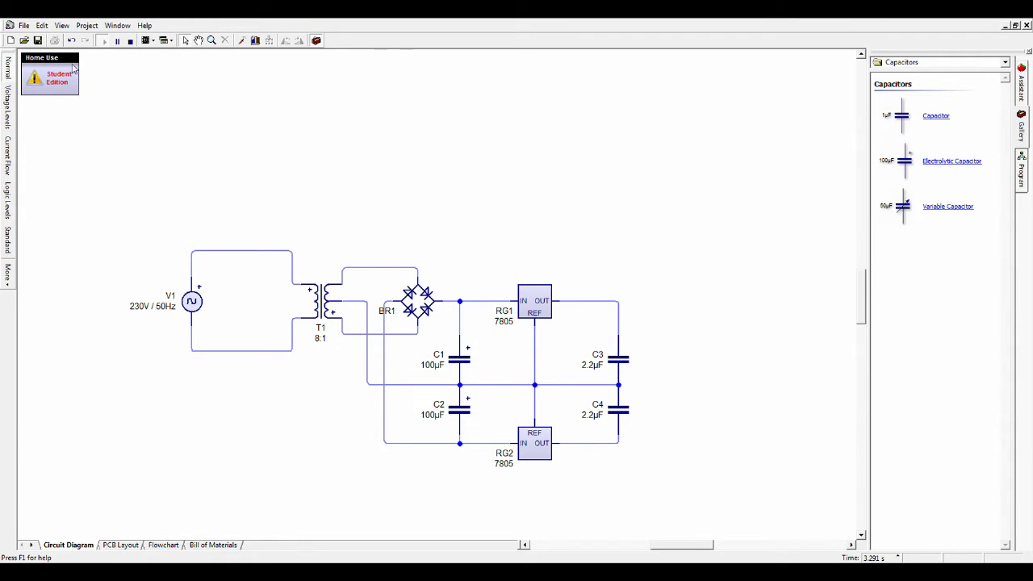
{"action": "left_click", "coordinate": [130, 41]}
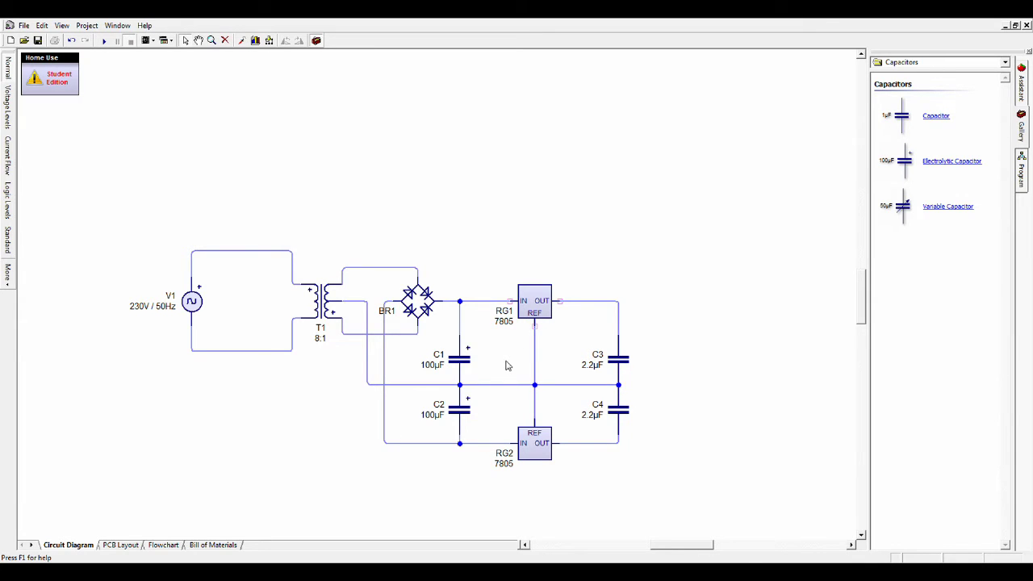
{"action": "left_click", "coordinate": [533, 448]}
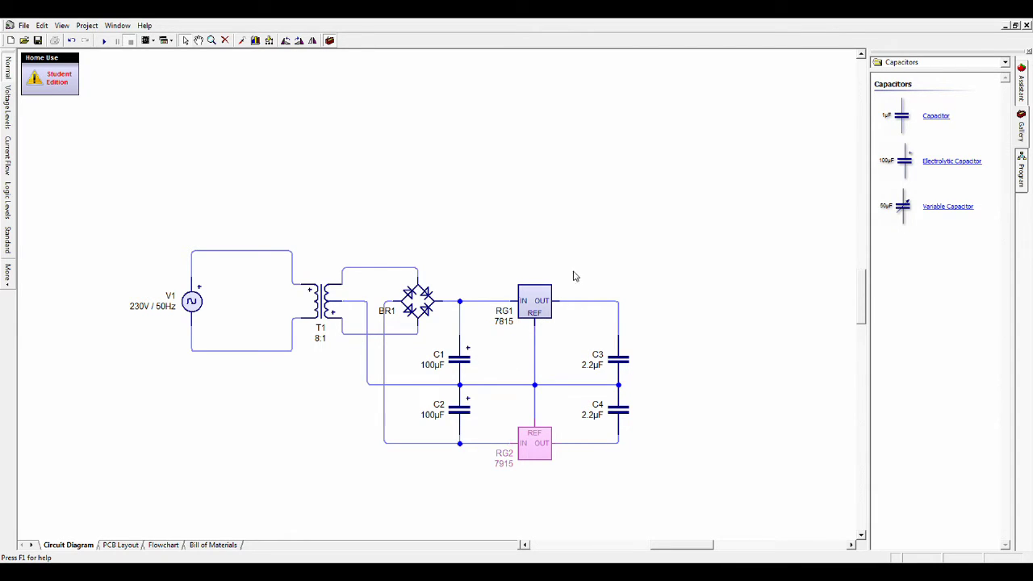
Run the simulation of the completed dual-rail regulator circuit with RG1 7815 and RG2 7915
{"action": "left_click", "coordinate": [99, 40]}
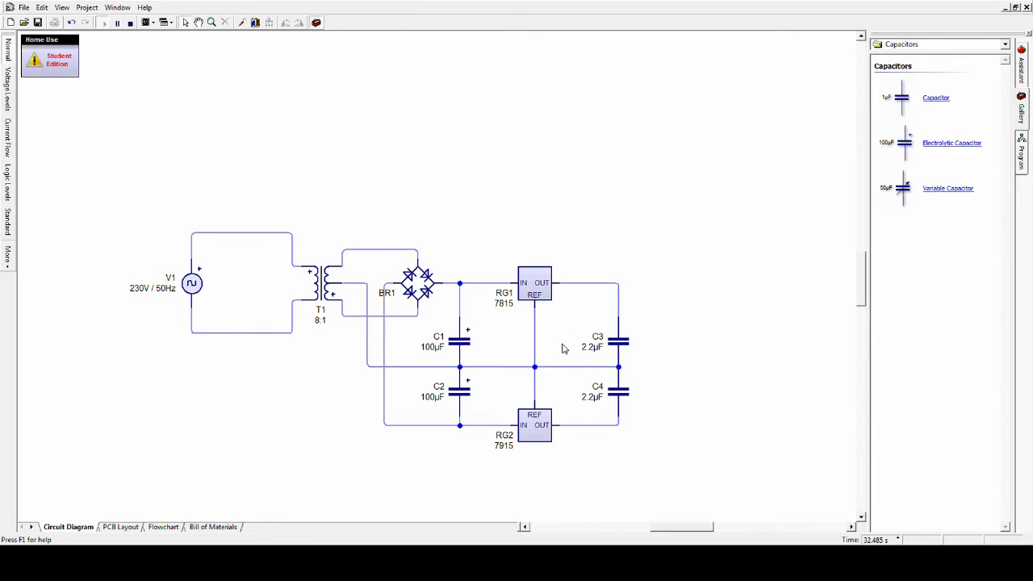
Switch to Chrome showing the Google results for '7805 datasheet'
{"action": "key", "text": "alt+Tab"}
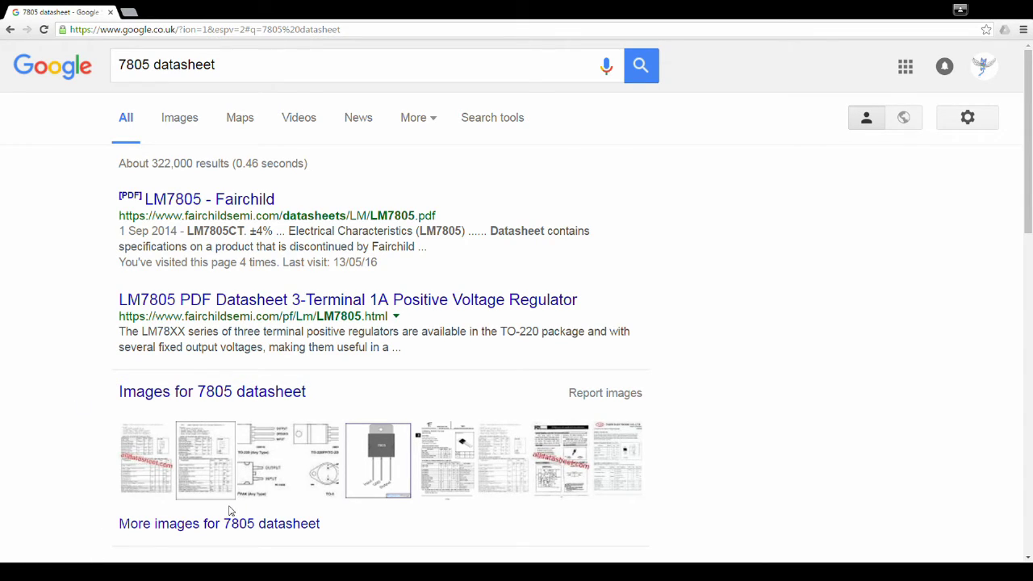
Open the Fairchild LM7805 datasheet PDF and scroll down through its first pages
{"action": "left_click", "coordinate": [266, 200]}
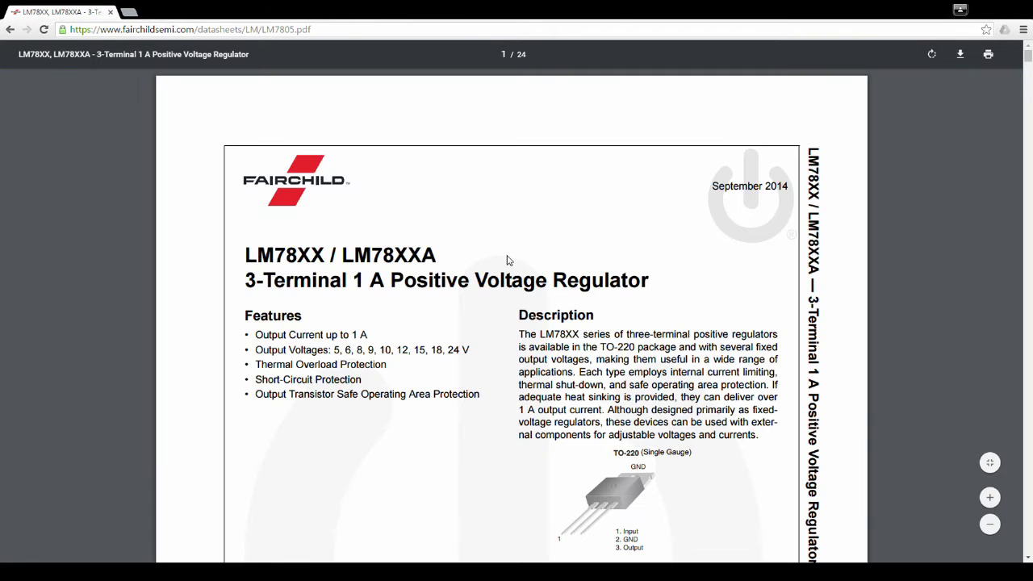
{"action": "scroll", "coordinate": [501, 307], "scroll_direction": "down", "scroll_amount": 3}
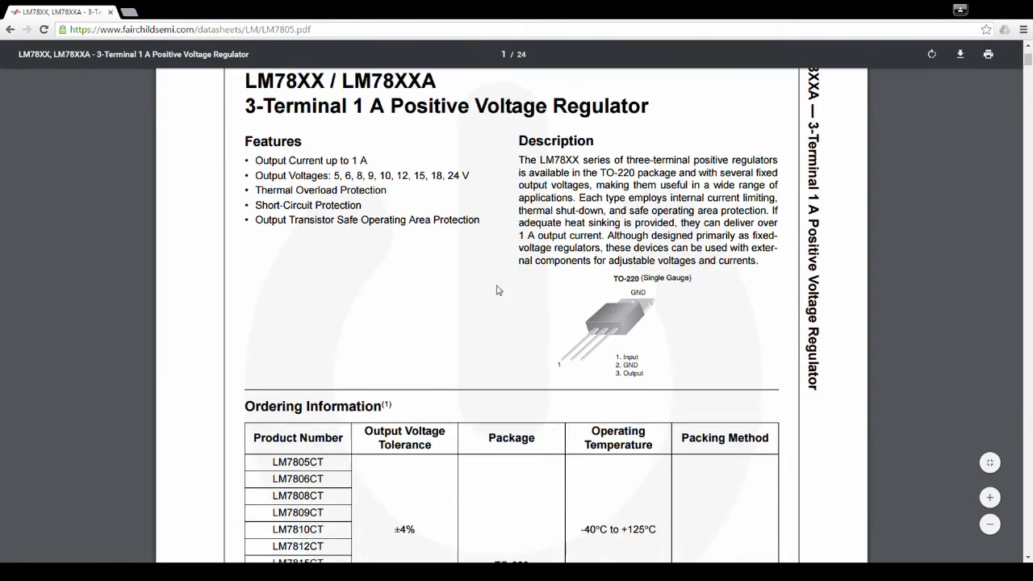
{"action": "scroll", "coordinate": [494, 286], "scroll_direction": "down", "scroll_amount": 1}
{"action": "scroll", "coordinate": [494, 287], "scroll_direction": "up", "scroll_amount": 3}
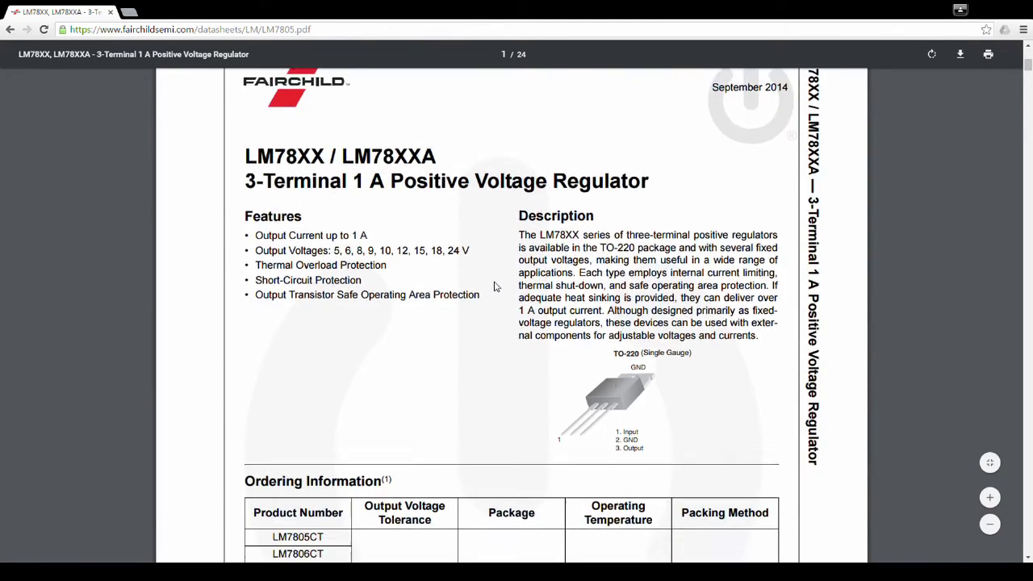
{"action": "scroll", "coordinate": [494, 287], "scroll_direction": "down", "scroll_amount": 15}
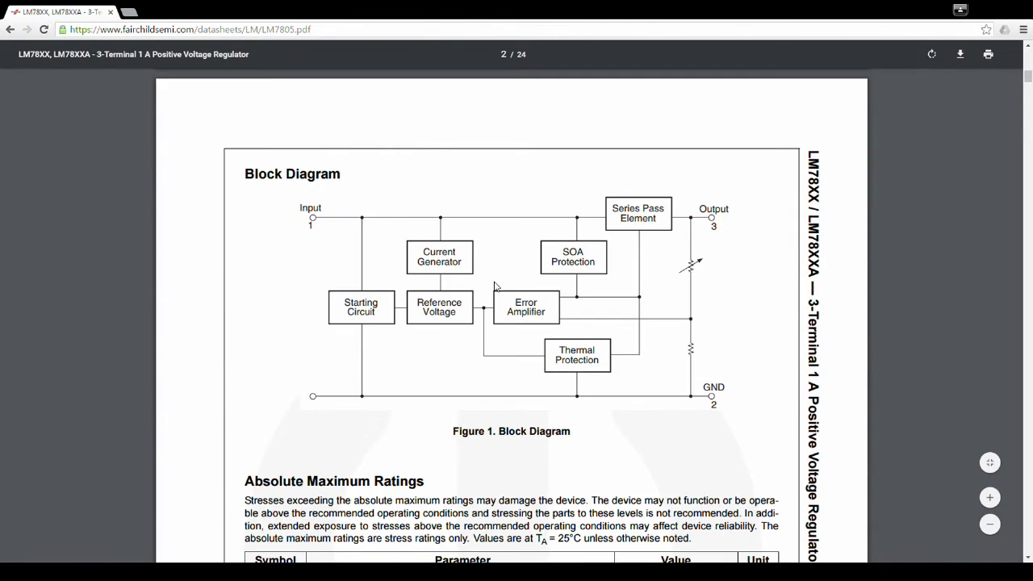
{"action": "scroll", "coordinate": [496, 287], "scroll_direction": "down", "scroll_amount": 2}
{"action": "scroll", "coordinate": [496, 287], "scroll_direction": "down", "scroll_amount": 17}
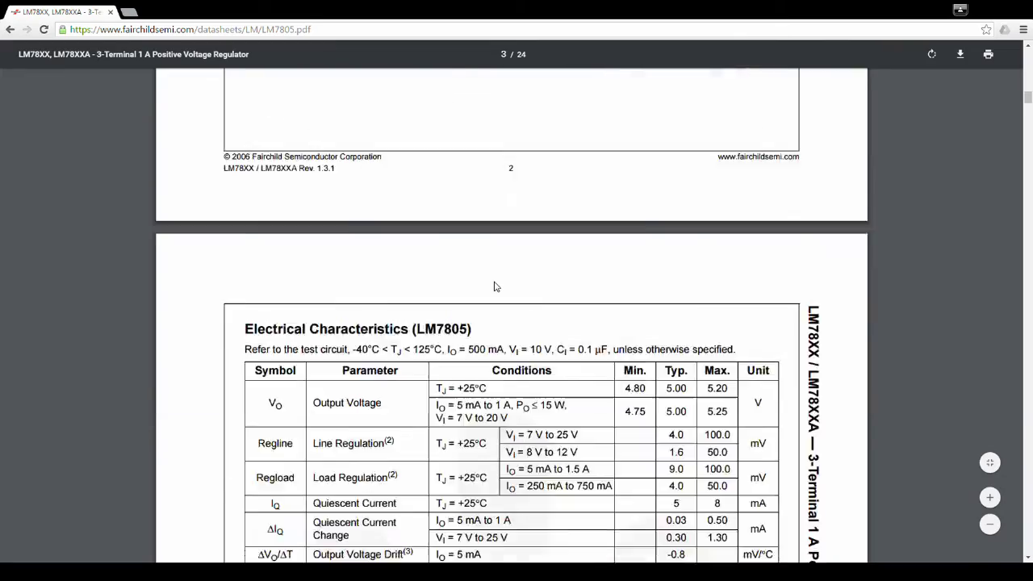
{"action": "scroll", "coordinate": [496, 287], "scroll_direction": "down", "scroll_amount": 18}
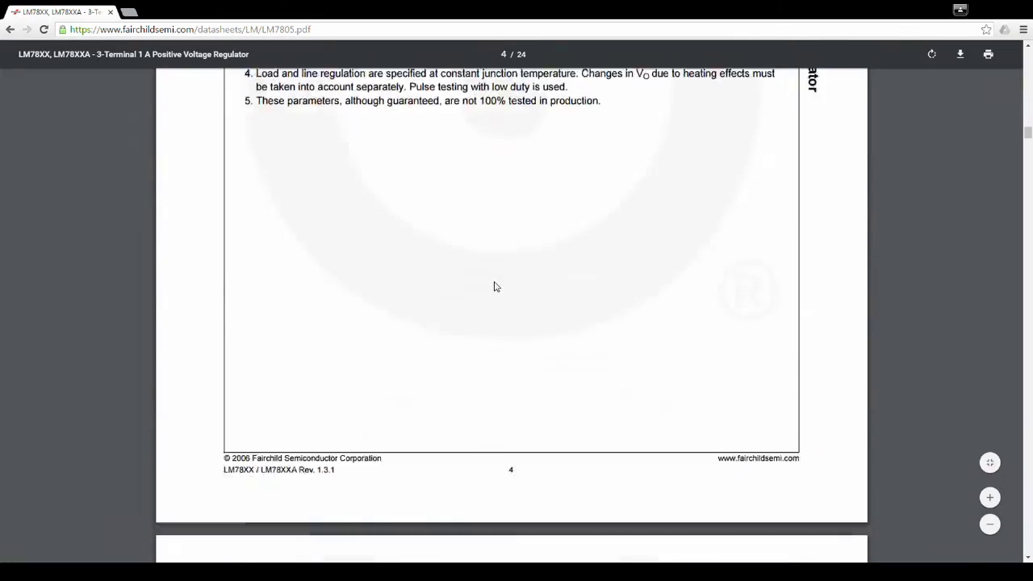
{"action": "scroll", "coordinate": [496, 287], "scroll_direction": "down", "scroll_amount": 18}
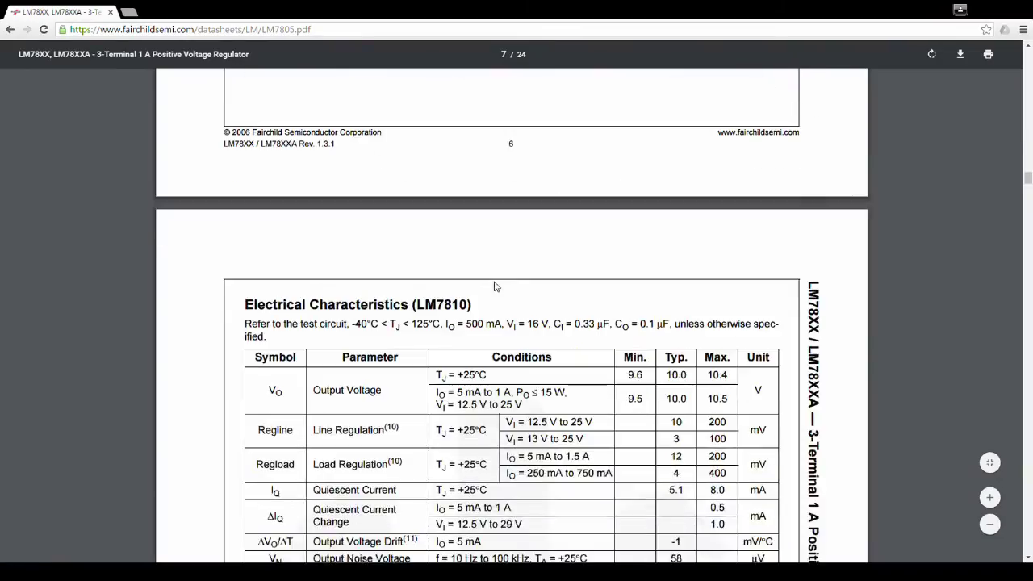
{"action": "scroll", "coordinate": [496, 287], "scroll_direction": "down", "scroll_amount": 18}
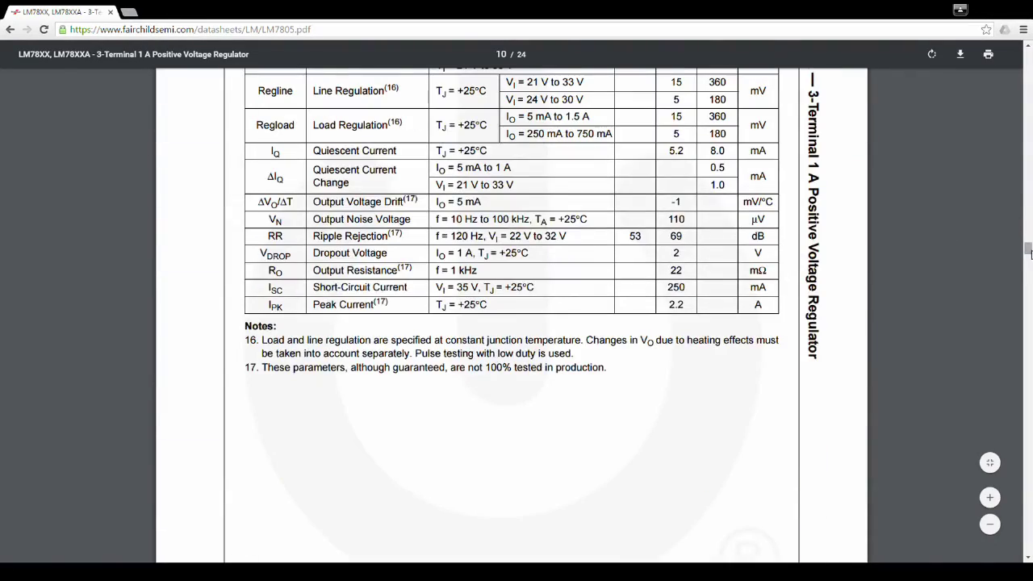
{"action": "left_click_drag", "start_coordinate": [1030, 253], "coordinate": [1030, 371]}
Scroll to the Typical Applications section showing Figure 12's adjustable 7 V to 30 V regulator
{"action": "scroll", "coordinate": [757, 344], "scroll_direction": "down", "scroll_amount": 10}
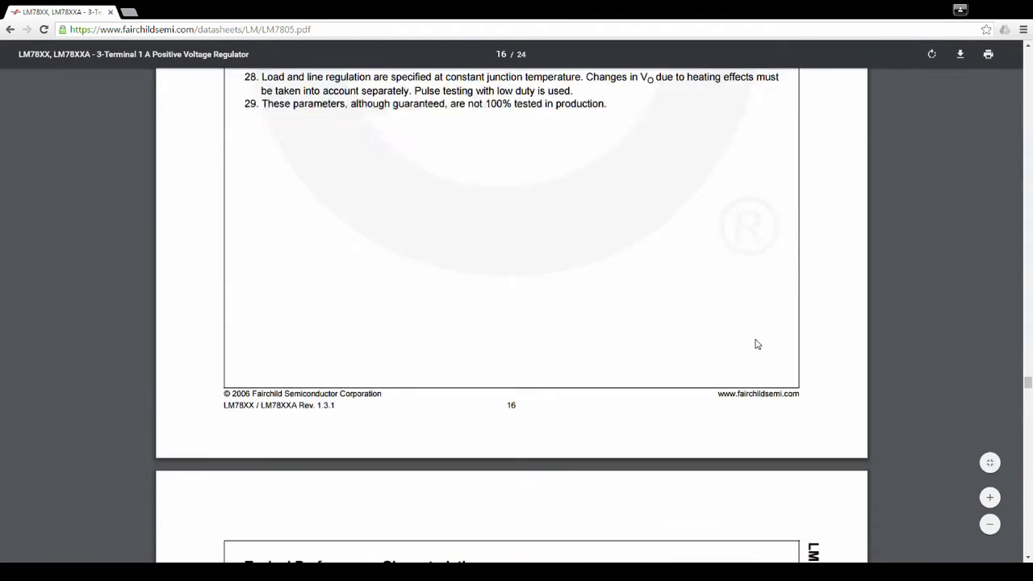
{"action": "scroll", "coordinate": [758, 345], "scroll_direction": "down", "scroll_amount": 15}
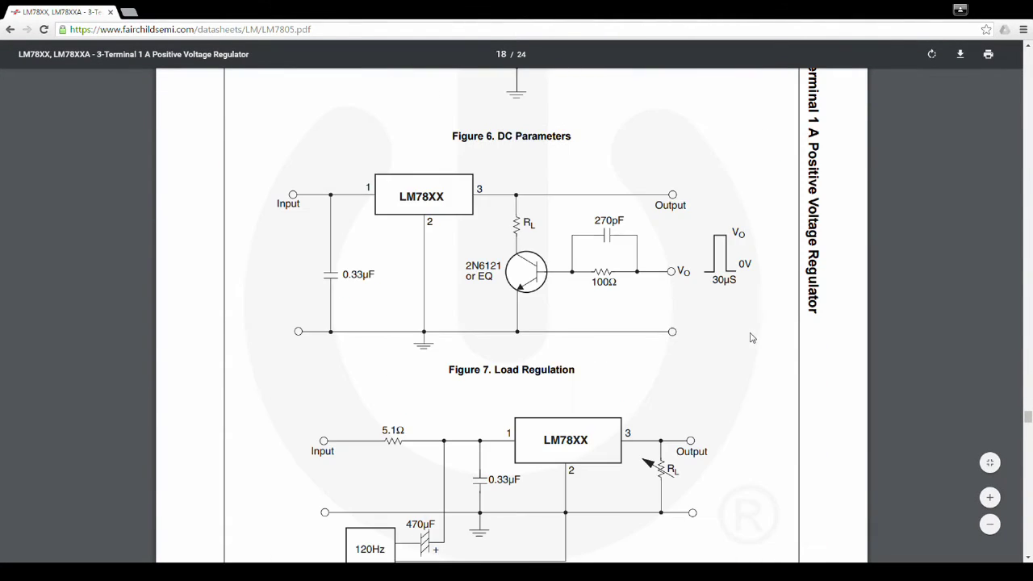
{"action": "scroll", "coordinate": [750, 337], "scroll_direction": "down", "scroll_amount": 10}
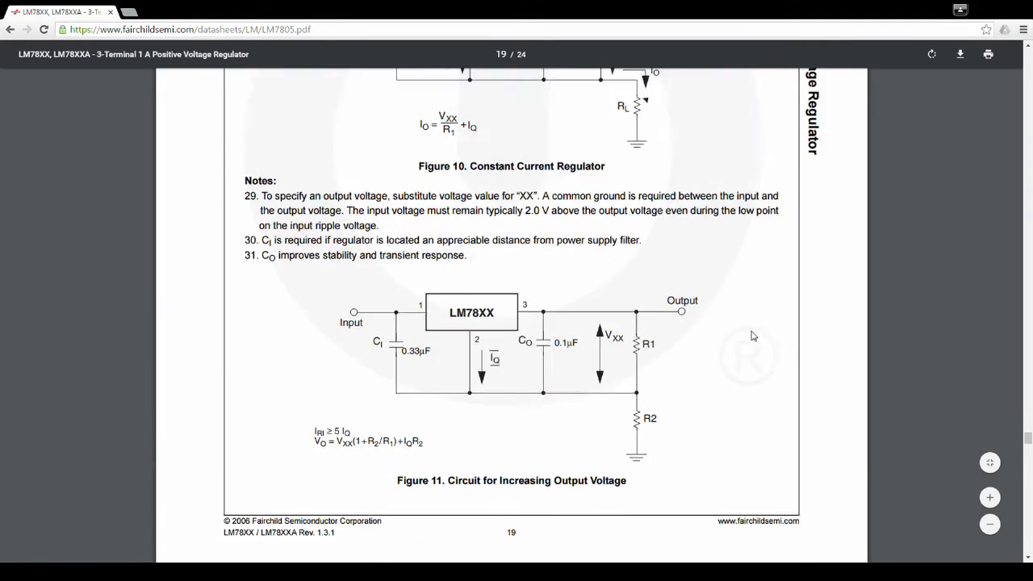
{"action": "scroll", "coordinate": [751, 336], "scroll_direction": "up", "scroll_amount": 6}
{"action": "scroll", "coordinate": [751, 336], "scroll_direction": "down", "scroll_amount": 1}
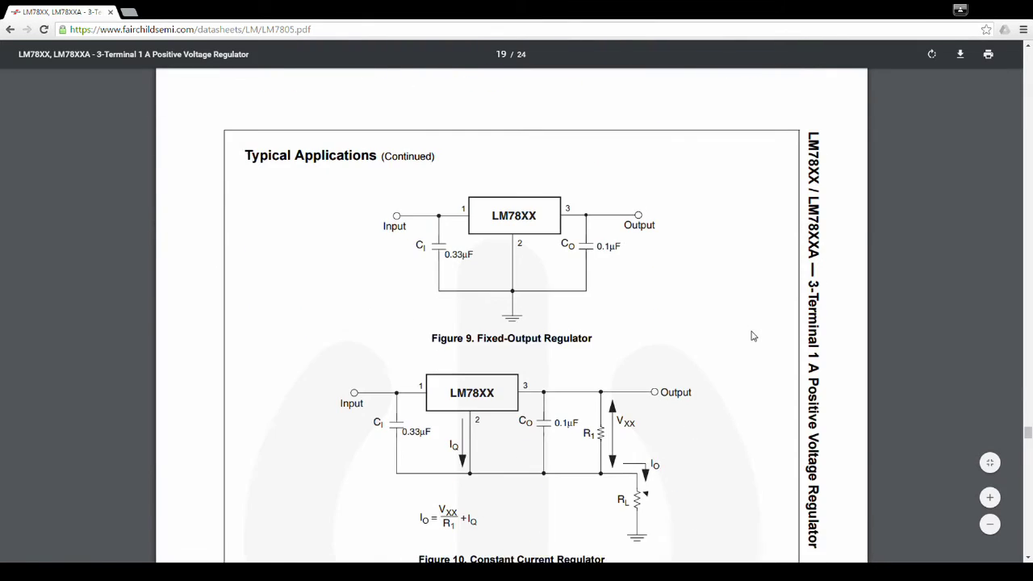
{"action": "scroll", "coordinate": [751, 336], "scroll_direction": "down", "scroll_amount": 5}
{"action": "scroll", "coordinate": [752, 336], "scroll_direction": "up", "scroll_amount": 2}
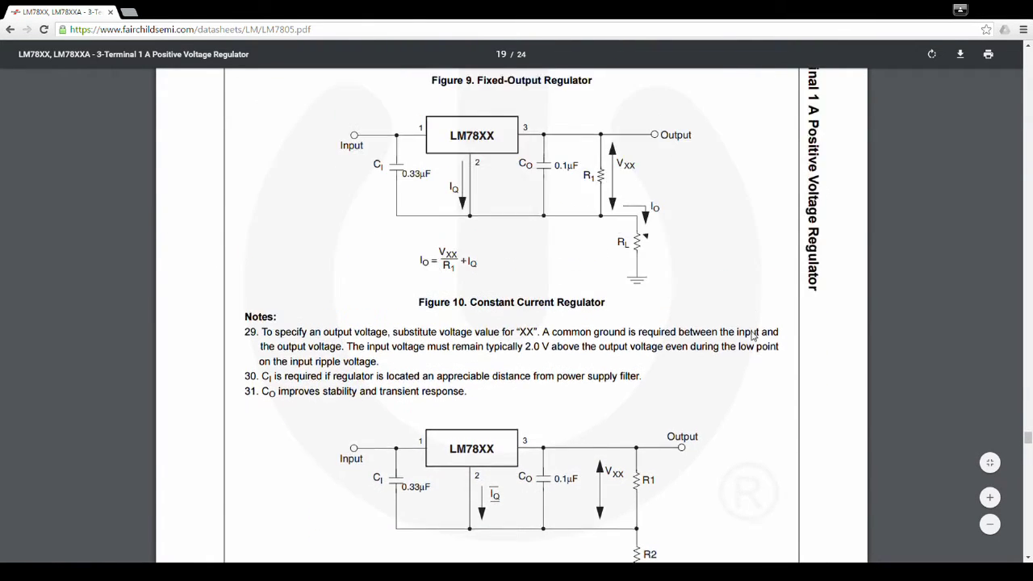
{"action": "scroll", "coordinate": [751, 336], "scroll_direction": "up", "scroll_amount": 7}
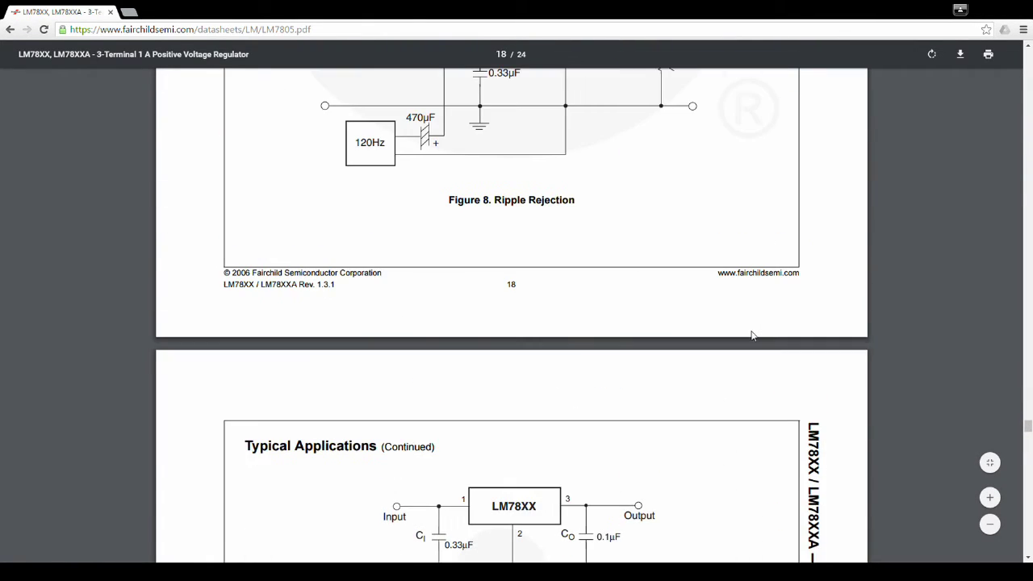
{"action": "scroll", "coordinate": [751, 336], "scroll_direction": "up", "scroll_amount": 6}
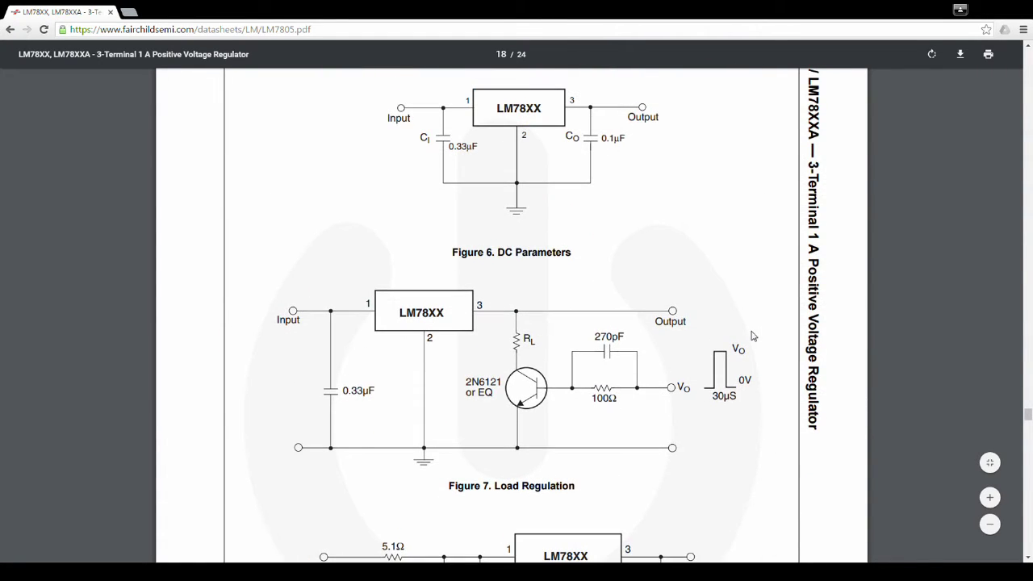
{"action": "scroll", "coordinate": [752, 336], "scroll_direction": "up", "scroll_amount": 5}
{"action": "scroll", "coordinate": [737, 341], "scroll_direction": "down", "scroll_amount": 2}
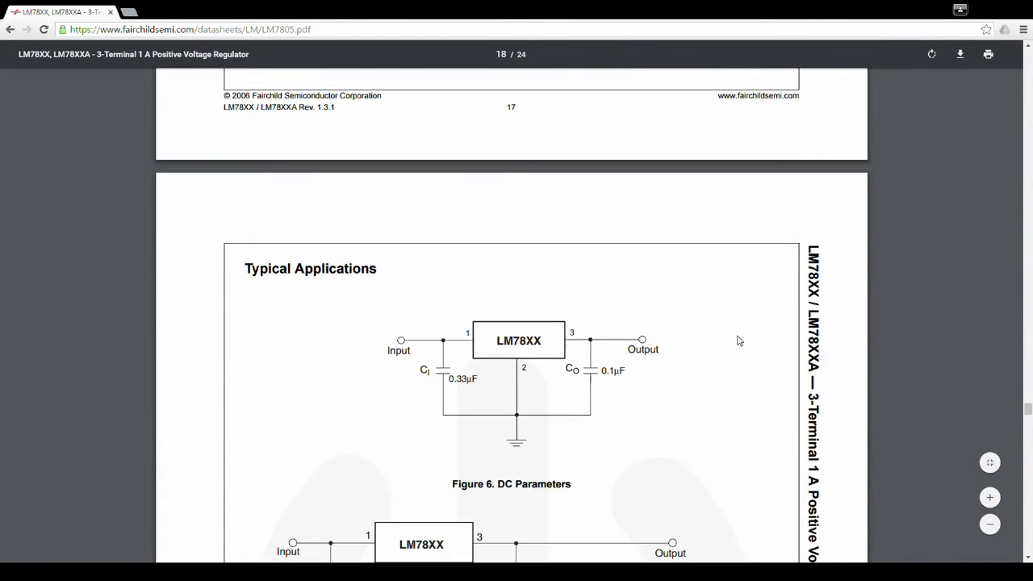
{"action": "scroll", "coordinate": [738, 341], "scroll_direction": "down", "scroll_amount": 15}
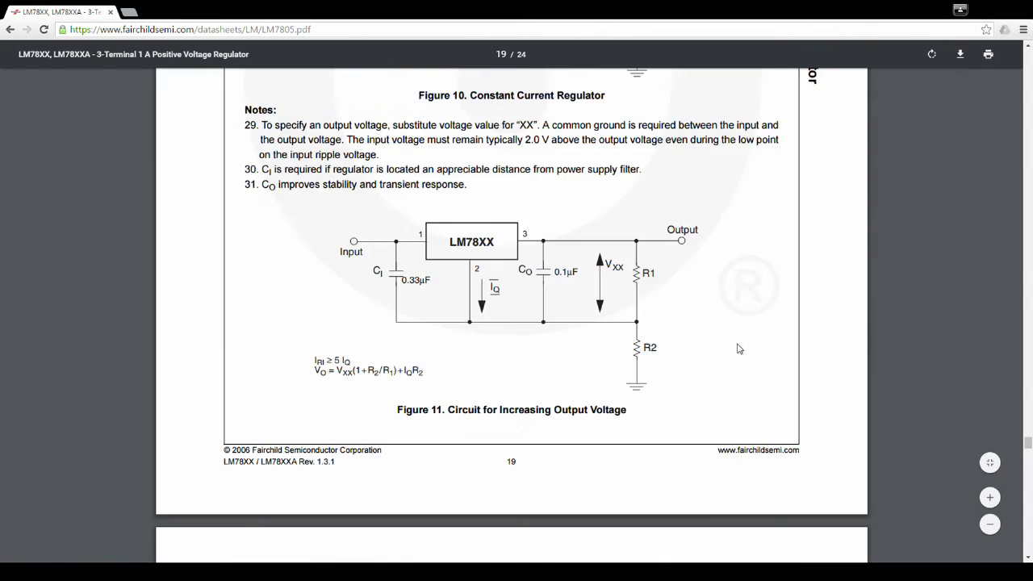
{"action": "scroll", "coordinate": [738, 349], "scroll_direction": "down", "scroll_amount": 5}
{"action": "scroll", "coordinate": [738, 348], "scroll_direction": "up", "scroll_amount": 3}
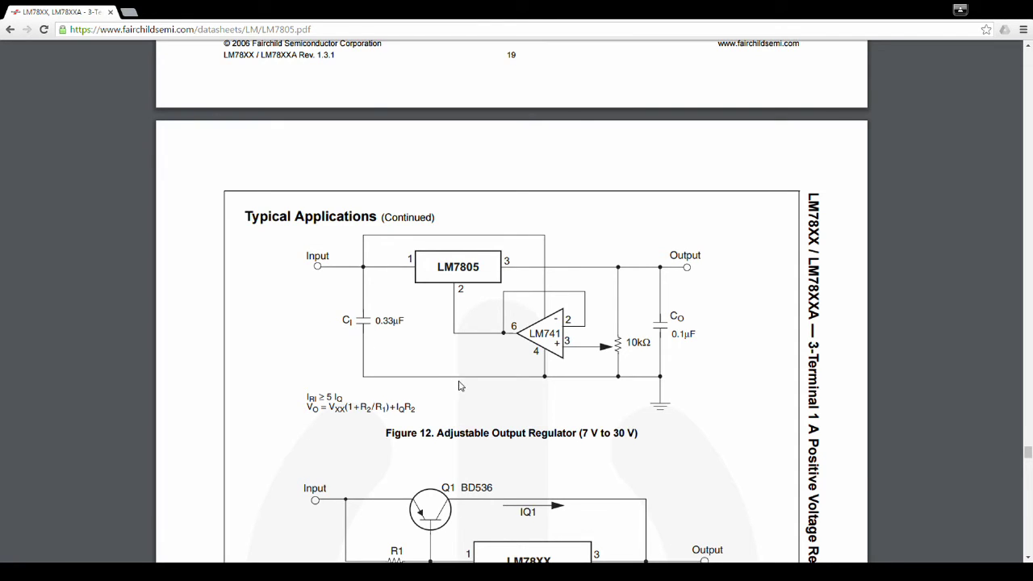
Scroll through the LM78XX datasheet's example regulator circuits in Figures 16–18
{"action": "scroll", "coordinate": [461, 386], "scroll_direction": "down", "scroll_amount": 3}
{"action": "scroll", "coordinate": [287, 409], "scroll_direction": "up", "scroll_amount": 2}
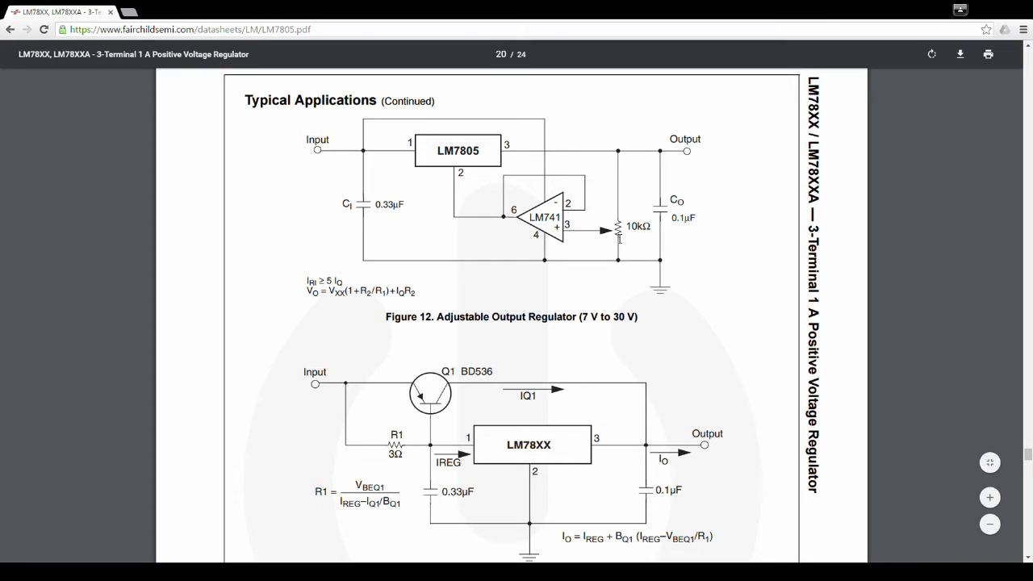
{"action": "scroll", "coordinate": [675, 247], "scroll_direction": "down", "scroll_amount": 6}
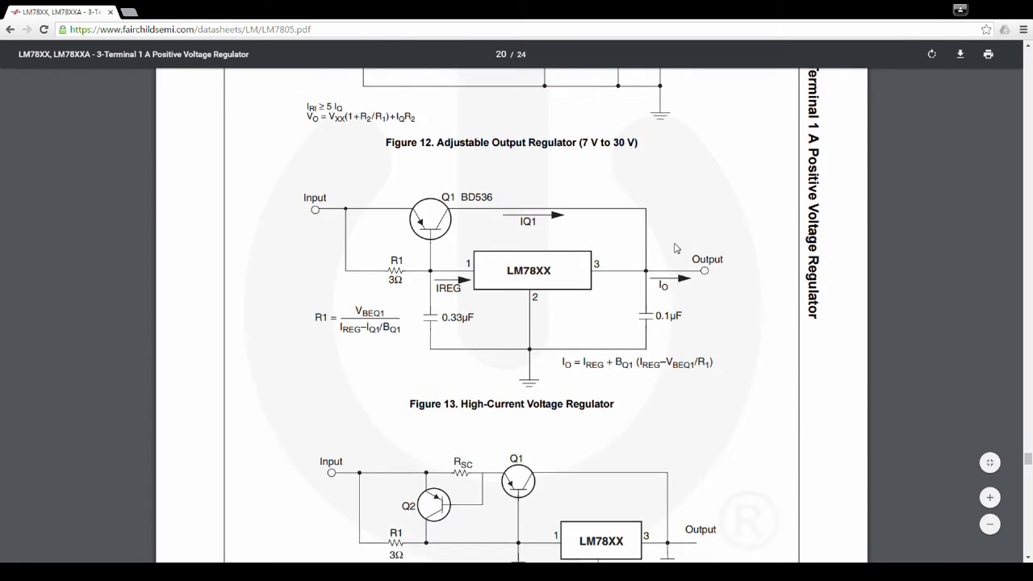
{"action": "scroll", "coordinate": [670, 250], "scroll_direction": "down", "scroll_amount": 4}
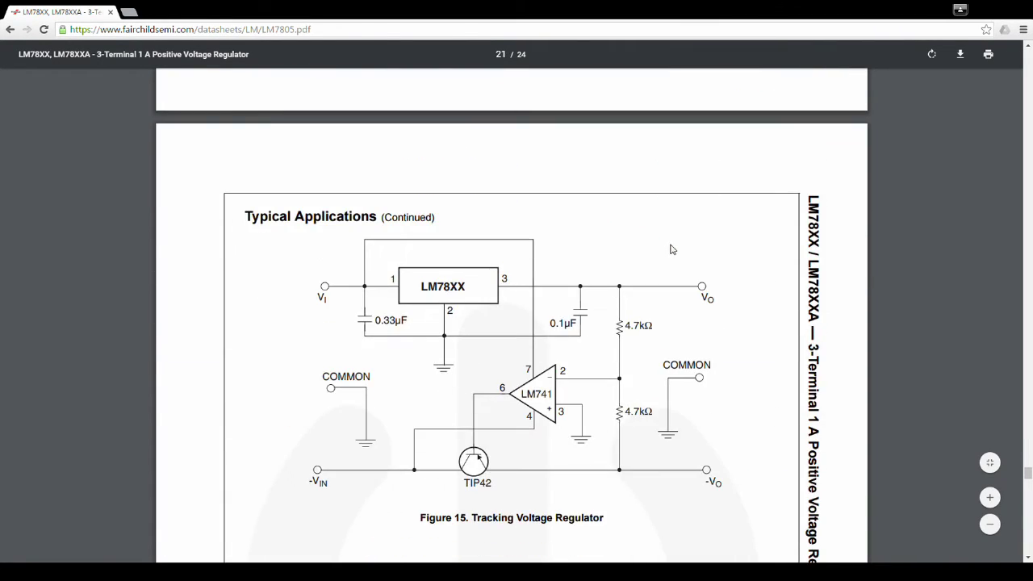
{"action": "scroll", "coordinate": [670, 250], "scroll_direction": "down", "scroll_amount": 3}
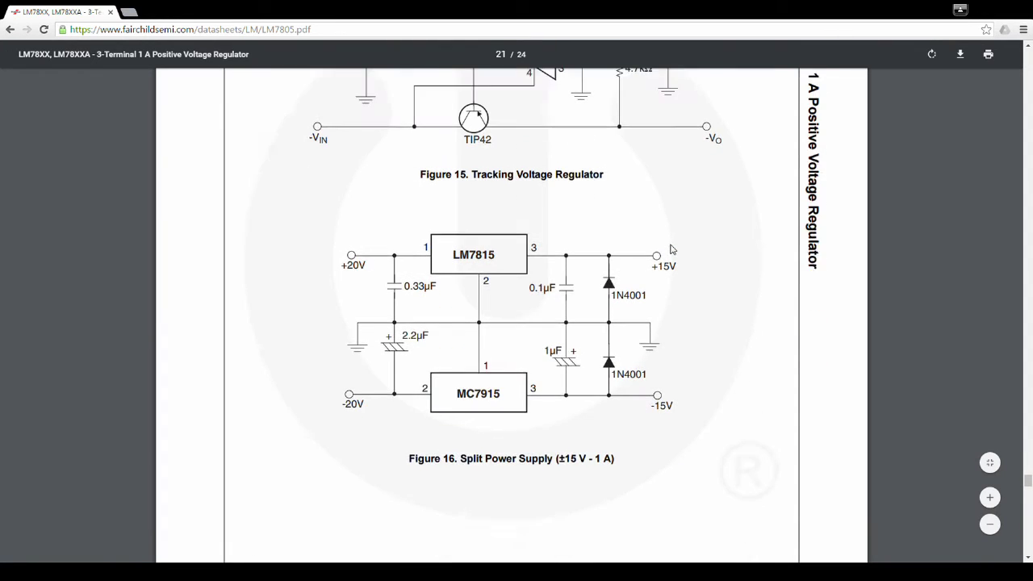
{"action": "scroll", "coordinate": [671, 249], "scroll_direction": "down", "scroll_amount": 2}
{"action": "scroll", "coordinate": [671, 249], "scroll_direction": "up", "scroll_amount": 2}
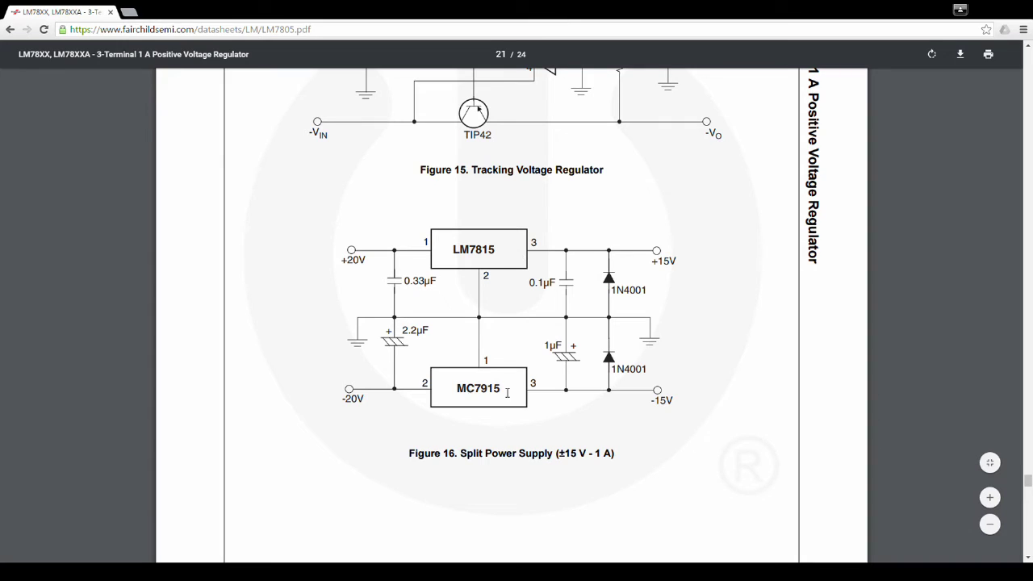
{"action": "scroll", "coordinate": [507, 393], "scroll_direction": "down", "scroll_amount": 1}
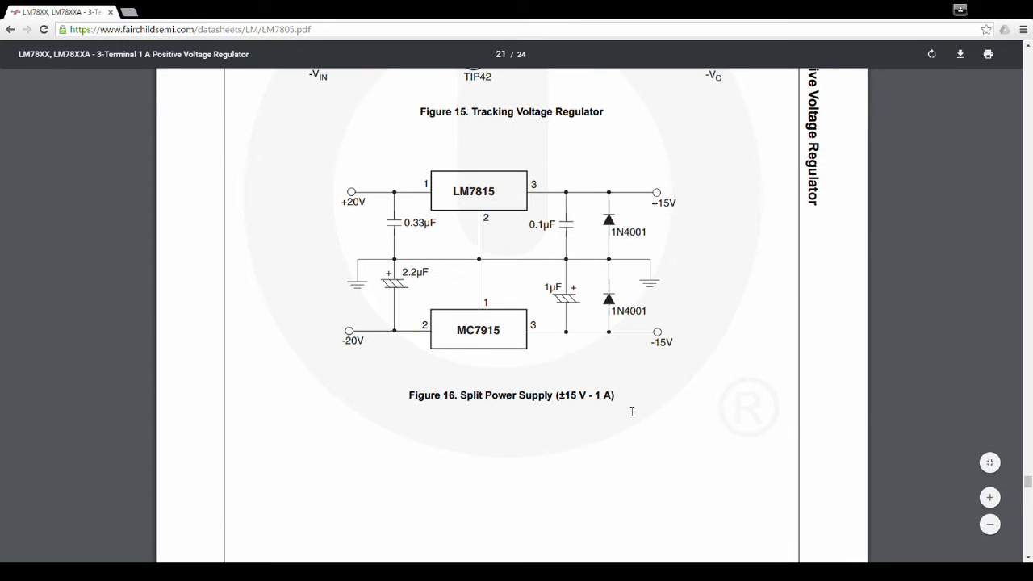
{"action": "scroll", "coordinate": [588, 347], "scroll_direction": "down", "scroll_amount": 10}
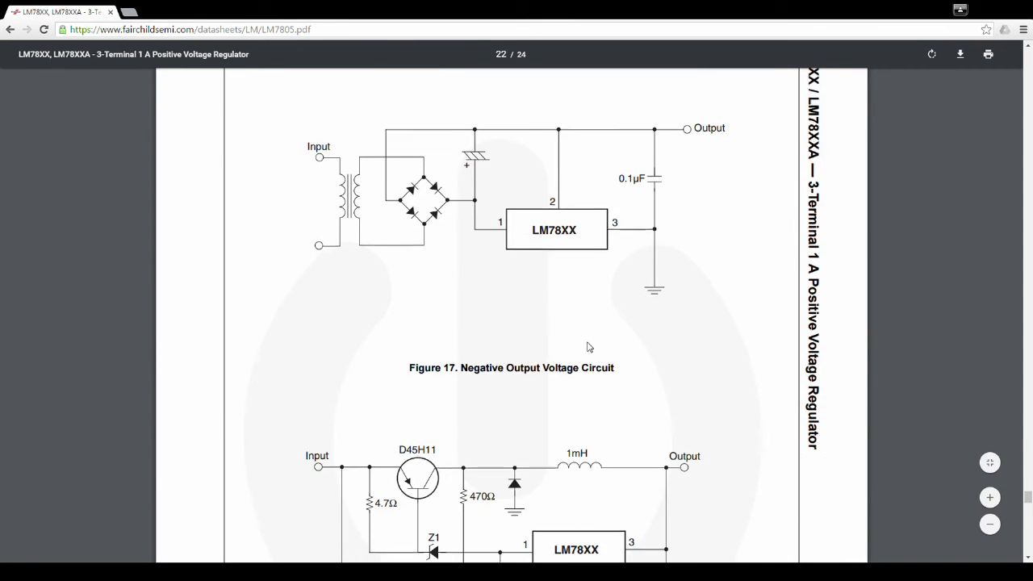
{"action": "scroll", "coordinate": [588, 346], "scroll_direction": "up", "scroll_amount": 2}
{"action": "scroll", "coordinate": [588, 346], "scroll_direction": "down", "scroll_amount": 4}
{"action": "scroll", "coordinate": [589, 347], "scroll_direction": "up", "scroll_amount": 2}
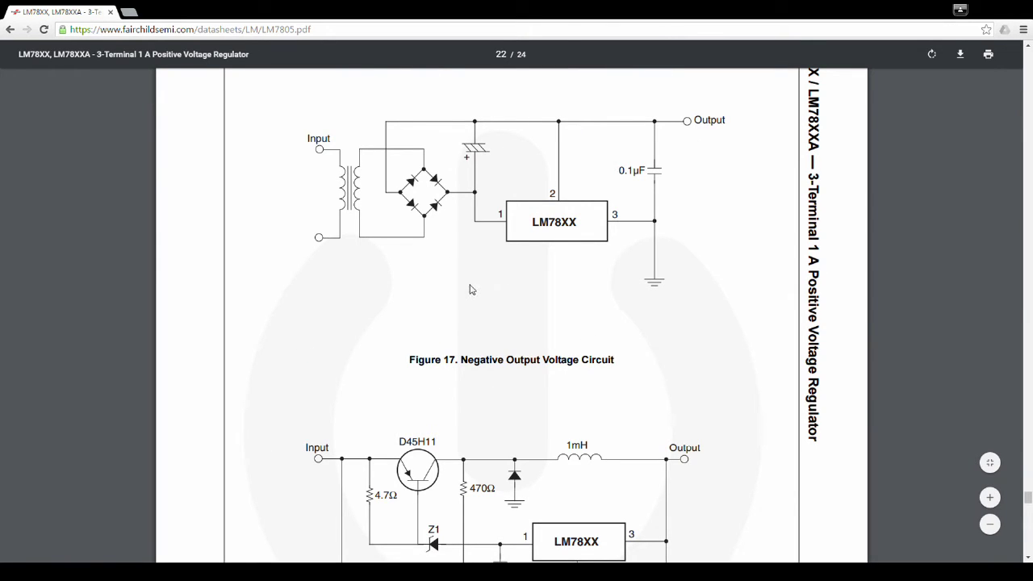
{"action": "scroll", "coordinate": [452, 308], "scroll_direction": "down", "scroll_amount": 7}
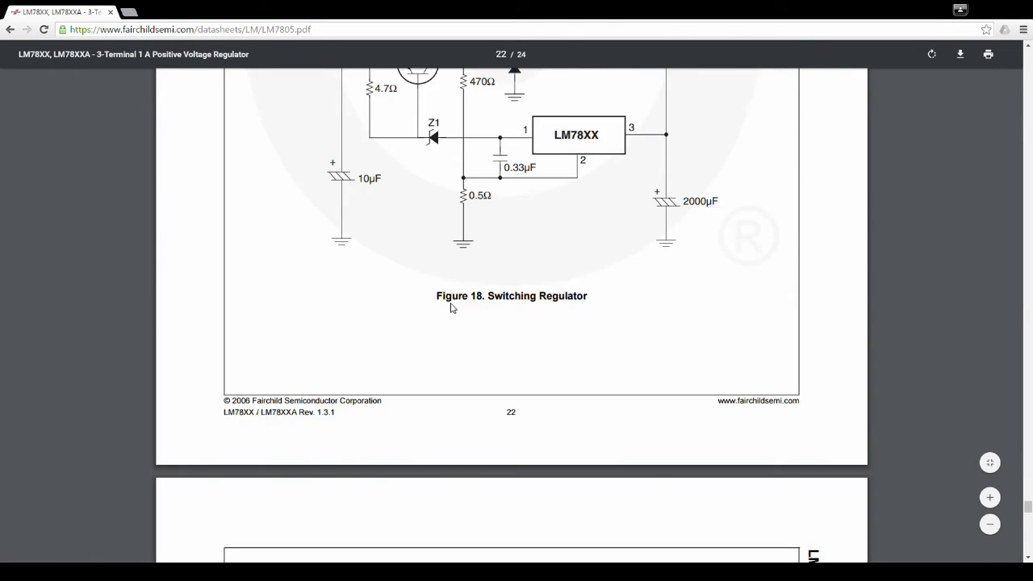
{"action": "scroll", "coordinate": [452, 308], "scroll_direction": "up", "scroll_amount": 1}
{"action": "scroll", "coordinate": [452, 308], "scroll_direction": "up", "scroll_amount": 4}
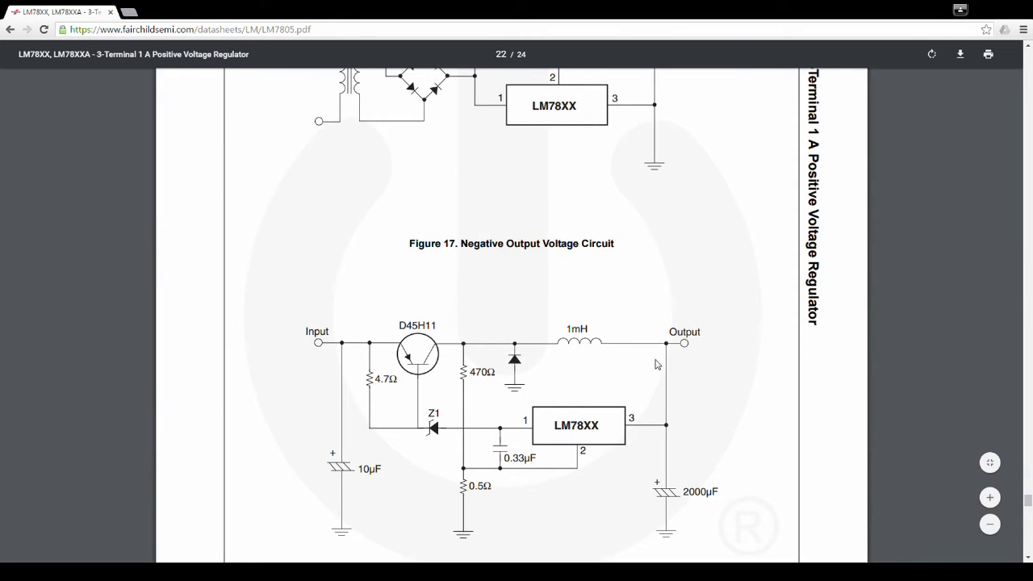
{"action": "scroll", "coordinate": [587, 355], "scroll_direction": "down", "scroll_amount": 2}
{"action": "scroll", "coordinate": [587, 355], "scroll_direction": "down", "scroll_amount": 9}
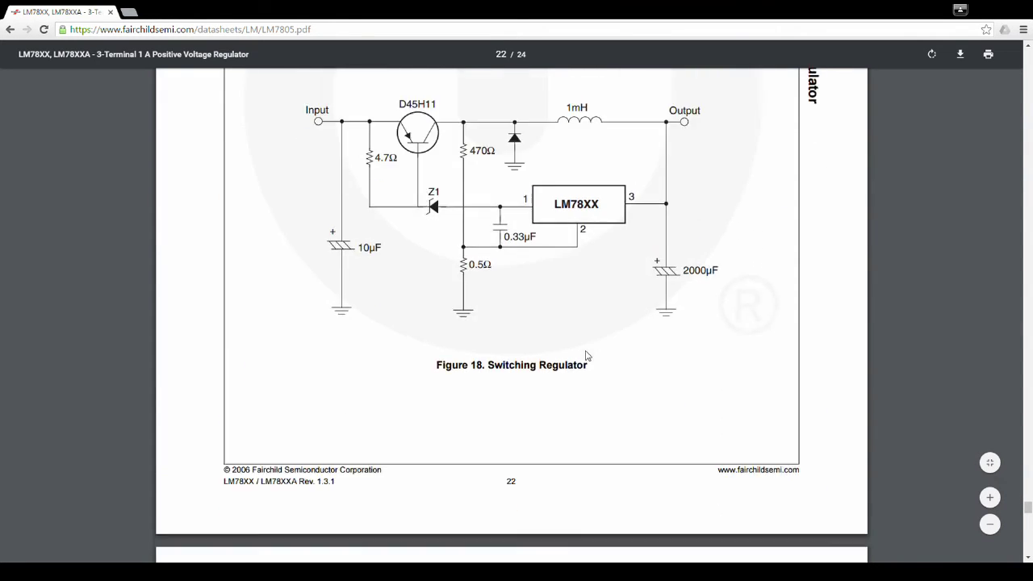
{"action": "scroll", "coordinate": [587, 356], "scroll_direction": "down", "scroll_amount": 12}
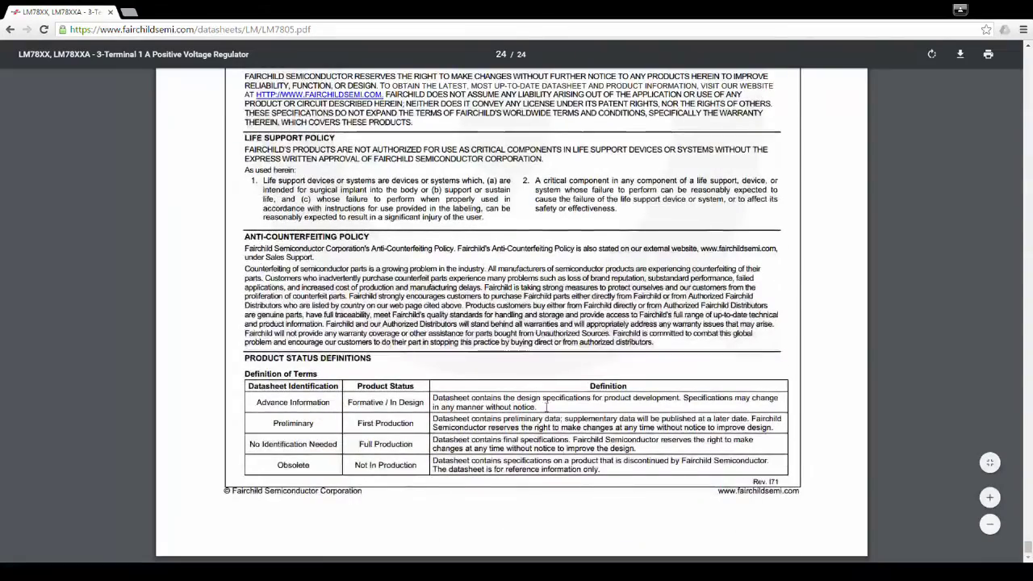
{"action": "scroll", "coordinate": [541, 368], "scroll_direction": "up", "scroll_amount": 20}
{"action": "scroll", "coordinate": [601, 410], "scroll_direction": "up", "scroll_amount": 18}
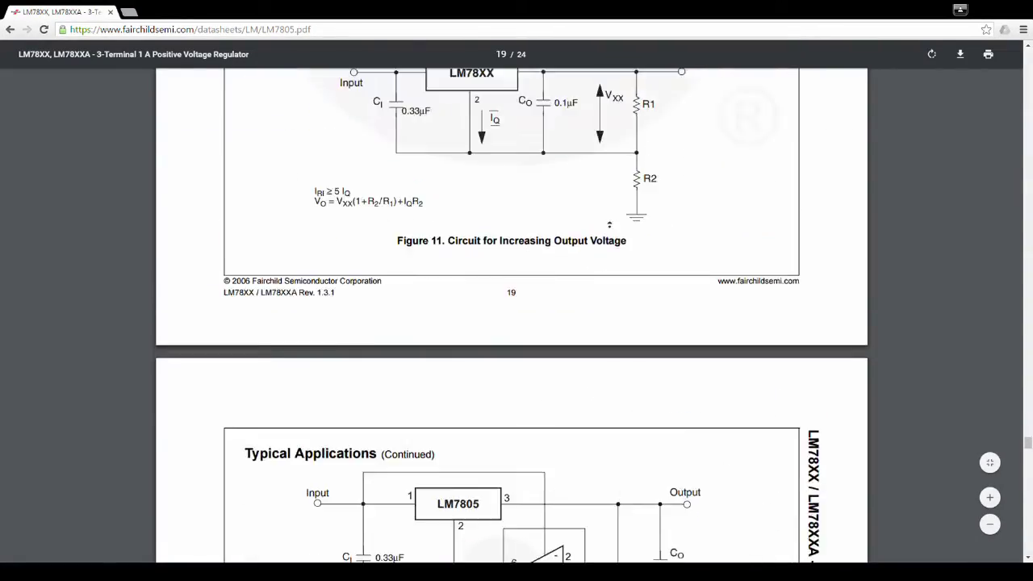
{"action": "scroll", "coordinate": [646, 256], "scroll_direction": "up", "scroll_amount": 18}
{"action": "scroll", "coordinate": [646, 256], "scroll_direction": "up", "scroll_amount": 15}
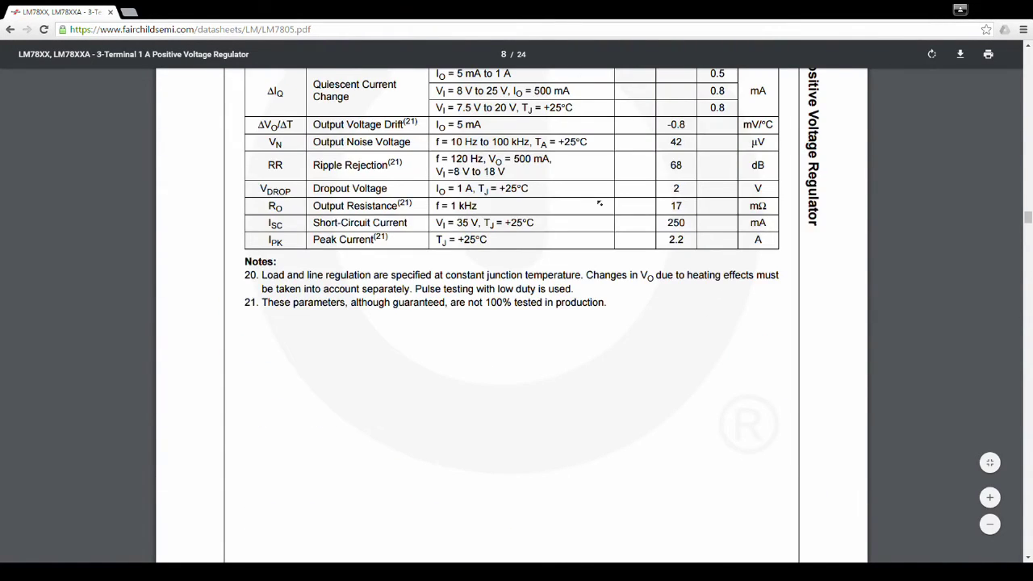
{"action": "scroll", "coordinate": [452, 439], "scroll_direction": "up", "scroll_amount": 15}
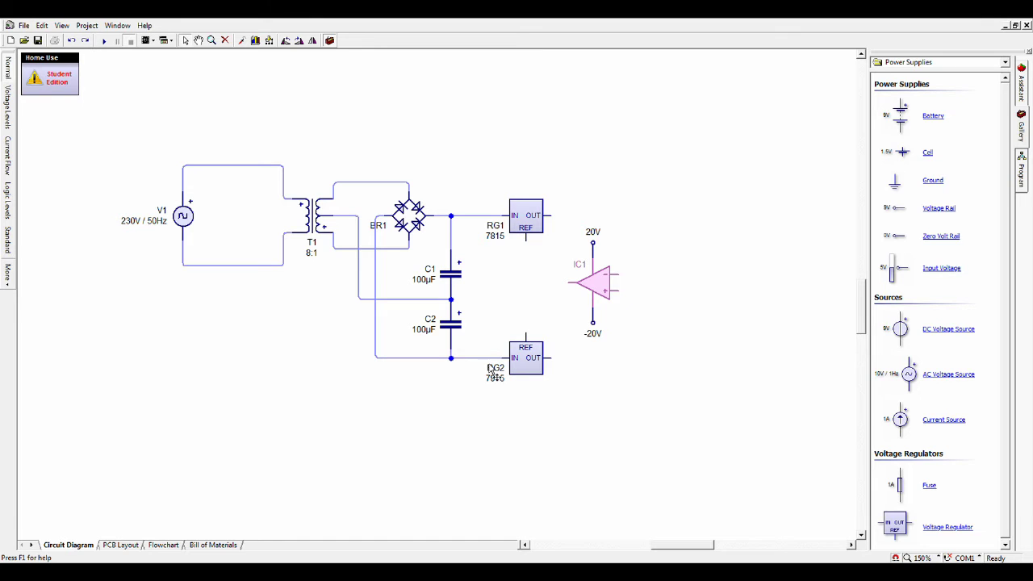
Move op-amp IC1 together with its 20V and -20V rails next to RG1 and RG2
{"action": "left_click_drag", "start_coordinate": [577, 212], "coordinate": [678, 377]}
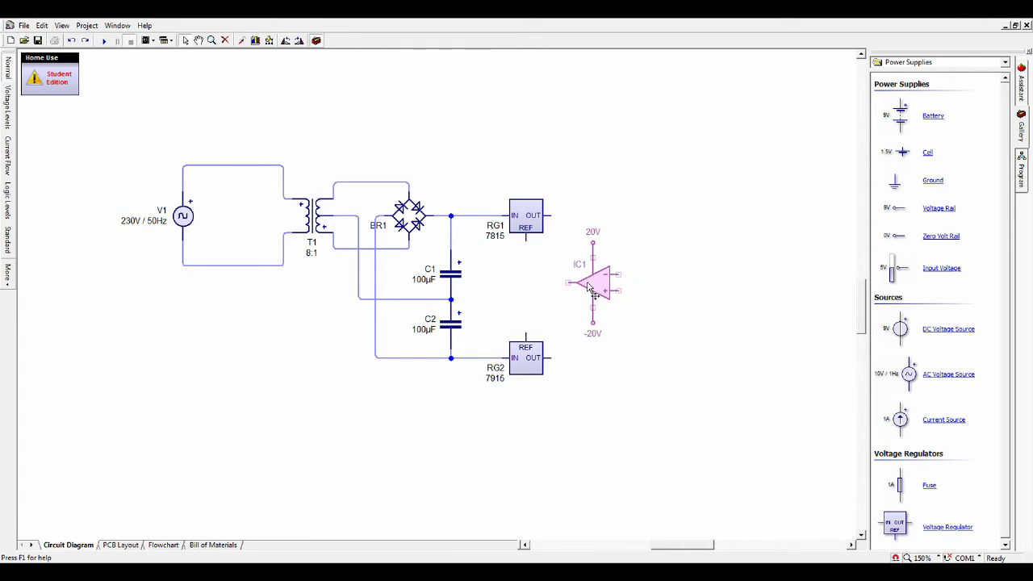
{"action": "left_click_drag", "start_coordinate": [588, 284], "coordinate": [698, 283]}
{"action": "left_click", "coordinate": [757, 249]}
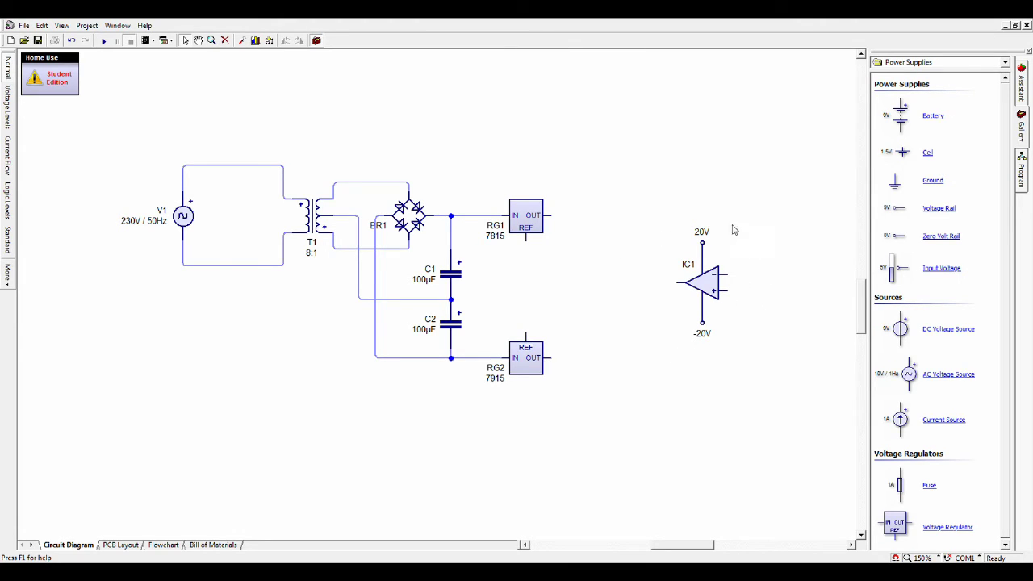
{"action": "left_click", "coordinate": [702, 247]}
{"action": "left_click", "coordinate": [706, 328]}
{"action": "left_click_drag", "start_coordinate": [654, 214], "coordinate": [787, 373]}
{"action": "mouse_move", "coordinate": [704, 284]}
{"action": "left_mouse_down"}
{"action": "mouse_move", "coordinate": [601, 299]}
{"action": "mouse_move", "coordinate": [588, 276]}
{"action": "mouse_move", "coordinate": [606, 288]}
{"action": "left_mouse_up"}
{"action": "left_click", "coordinate": [670, 262]}
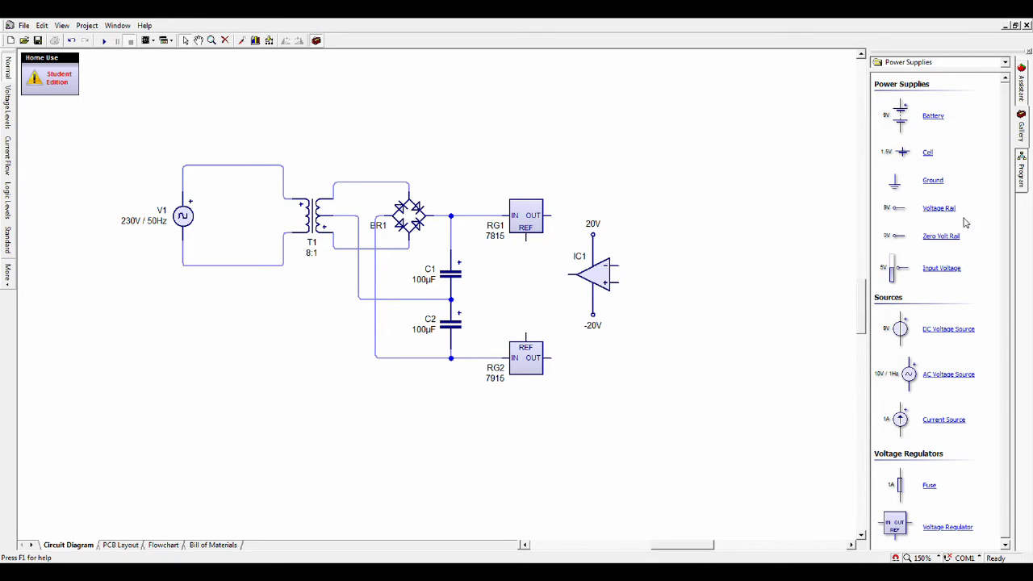
Add a 50% potentiometer VR1 right of IC1, rotated so its wiper faces the op-amp
{"action": "scroll", "coordinate": [960, 178], "scroll_direction": "down", "scroll_amount": 5}
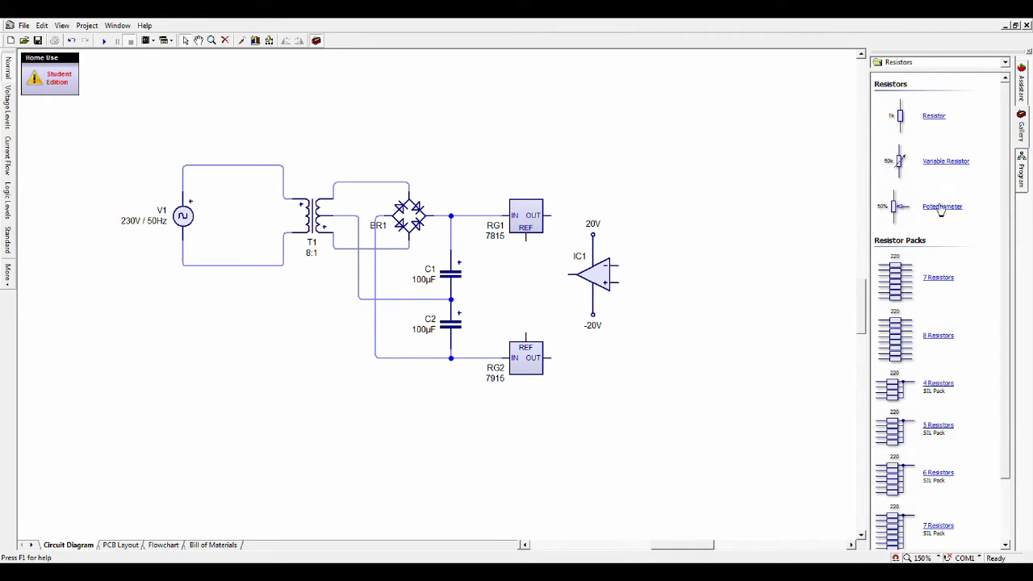
{"action": "left_click_drag", "start_coordinate": [936, 212], "coordinate": [694, 267]}
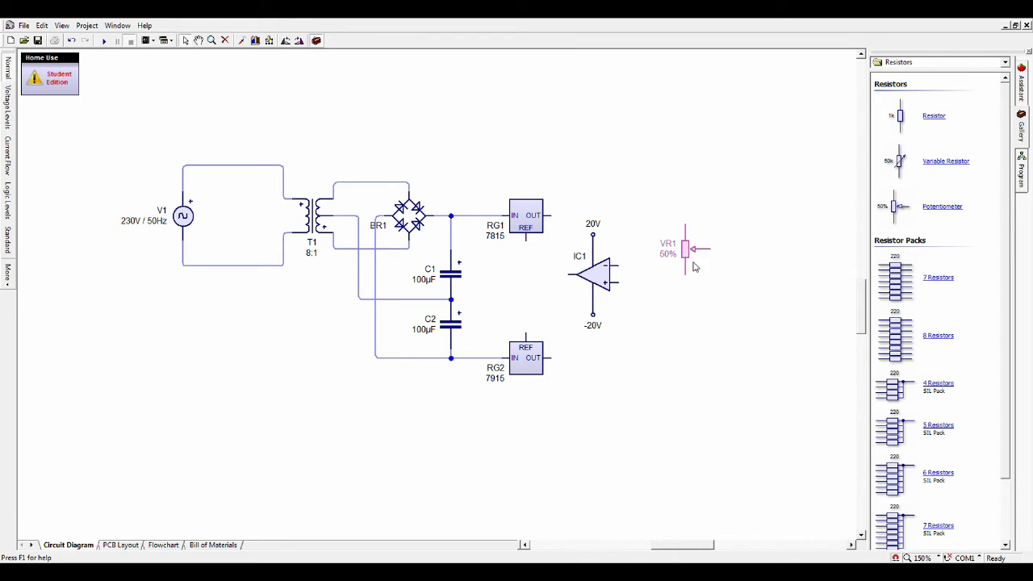
{"action": "key", "text": "ctrl+r"}
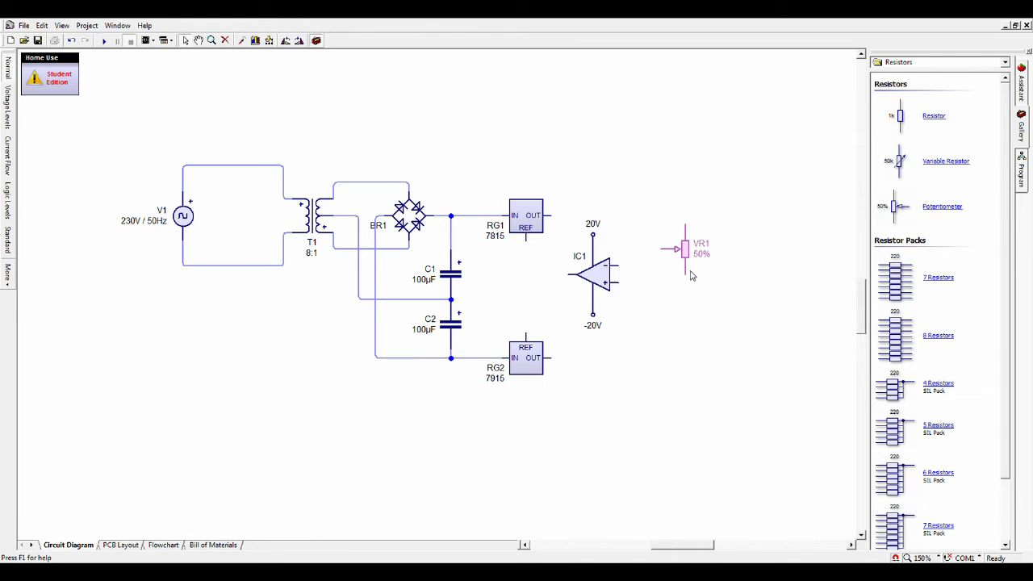
{"action": "left_click", "coordinate": [693, 301]}
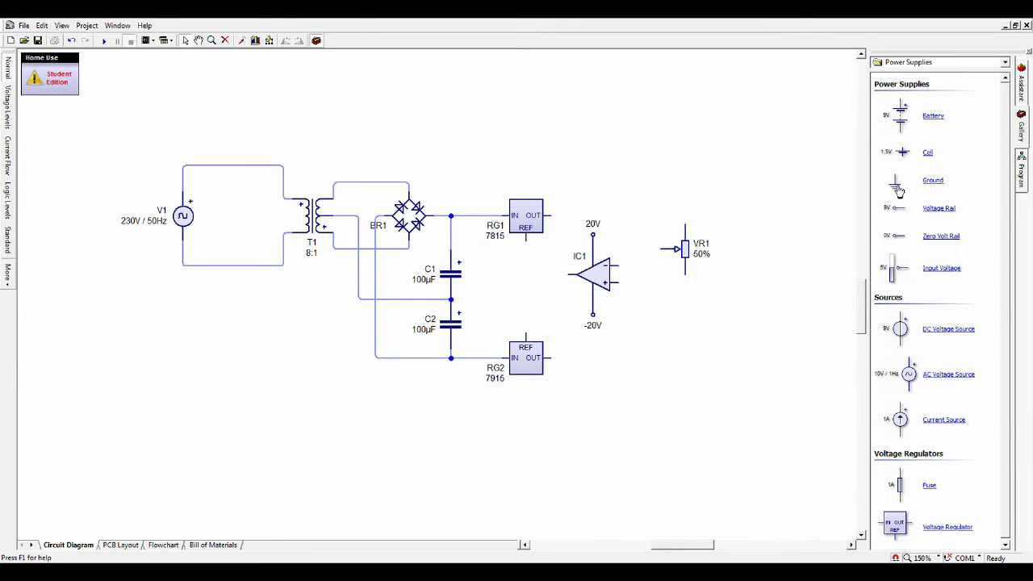
Place a ground at the C1/C2 midpoint and a copy below VR1, then nudge VR1 and its ground down
{"action": "left_click_drag", "start_coordinate": [896, 181], "coordinate": [362, 331]}
{"action": "key", "text": "ctrl+c"}
{"action": "key", "text": "ctrl+v"}
{"action": "left_click", "coordinate": [685, 294]}
{"action": "left_click_drag", "start_coordinate": [651, 197], "coordinate": [725, 347]}
{"action": "mouse_move", "coordinate": [695, 260]}
{"action": "left_mouse_down"}
{"action": "mouse_move", "coordinate": [695, 269]}
{"action": "mouse_move", "coordinate": [682, 263]}
{"action": "mouse_move", "coordinate": [683, 251]}
{"action": "mouse_move", "coordinate": [692, 277]}
{"action": "left_mouse_up"}
{"action": "left_click", "coordinate": [754, 253]}
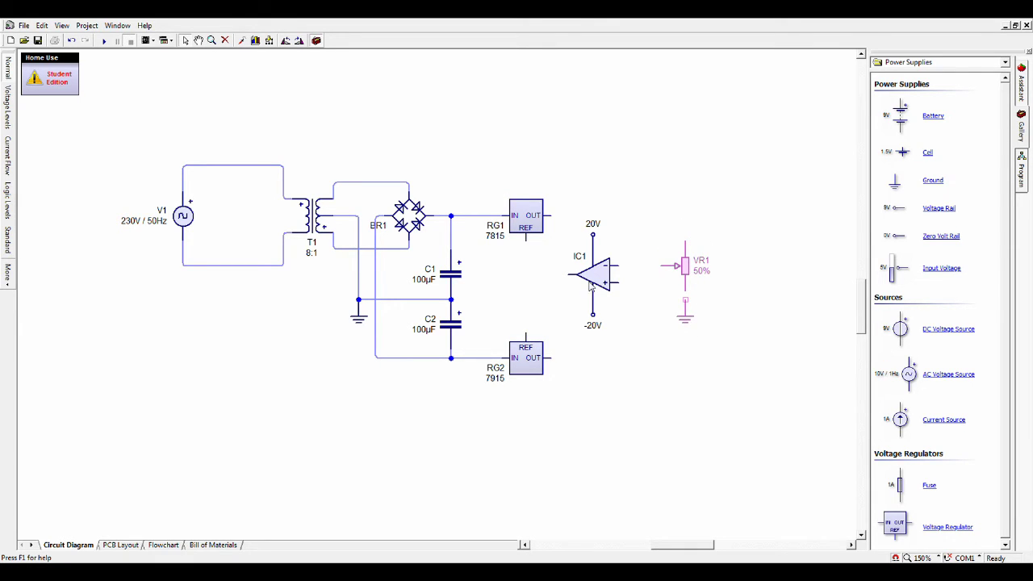
{"action": "left_click", "coordinate": [724, 298]}
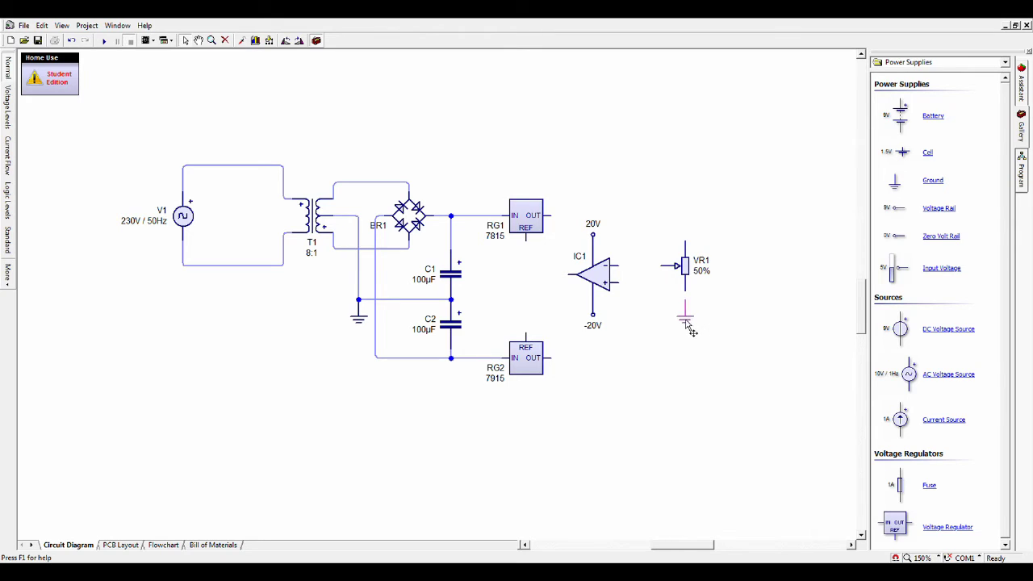
Wire VR1's lower lead to ground, its wiper toward IC1, and its top lead to RG1 OUT
{"action": "left_click_drag", "start_coordinate": [690, 325], "coordinate": [690, 313]}
{"action": "left_click_drag", "start_coordinate": [623, 266], "coordinate": [615, 266]}
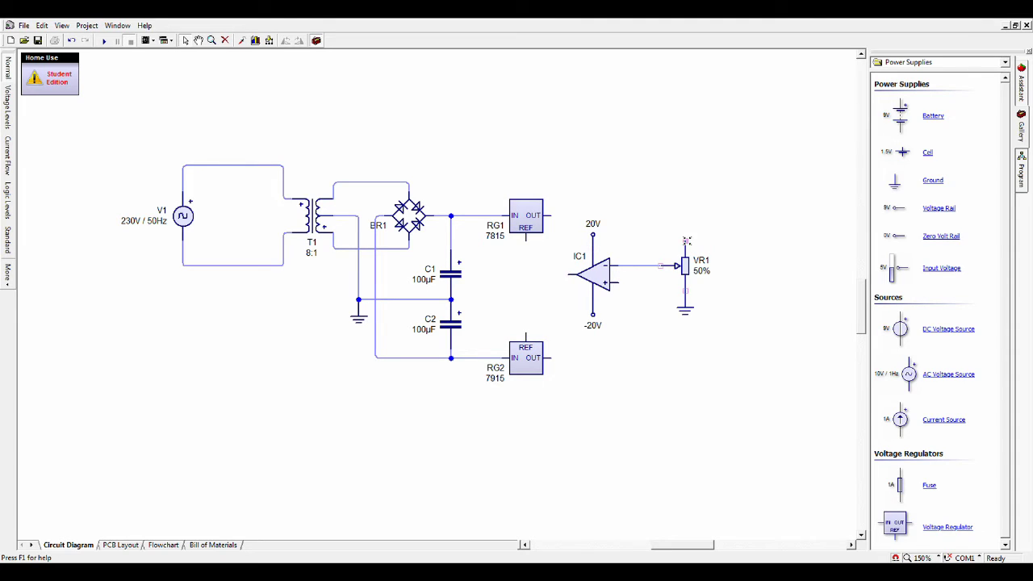
{"action": "left_click_drag", "start_coordinate": [685, 241], "coordinate": [550, 215]}
Finish IC1's wiper input, loop its output to the minus pin, and wire it to RG1 REF
{"action": "left_click", "coordinate": [610, 279]}
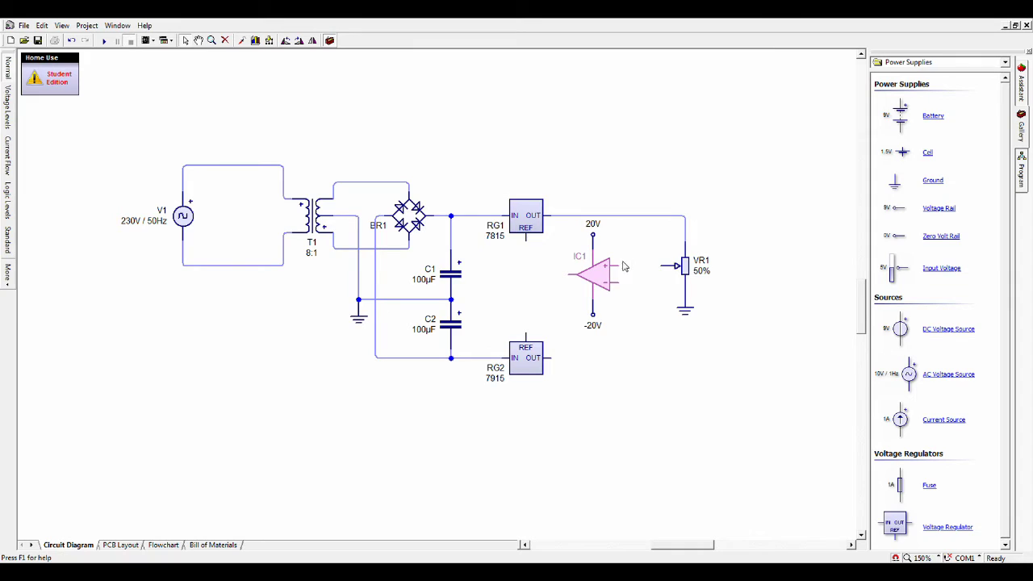
{"action": "left_click_drag", "start_coordinate": [619, 268], "coordinate": [676, 266]}
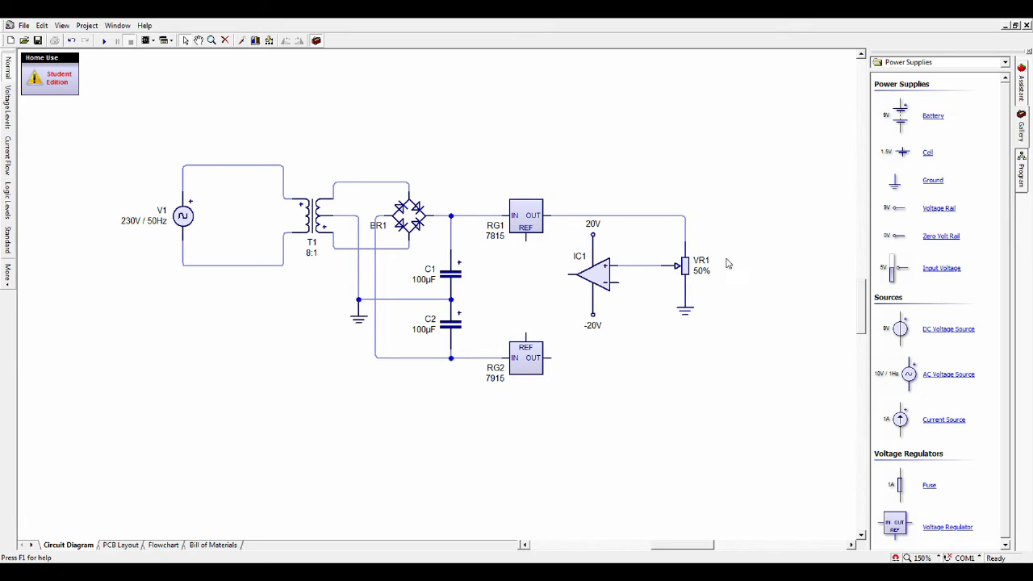
{"action": "left_click_drag", "start_coordinate": [618, 282], "coordinate": [566, 276]}
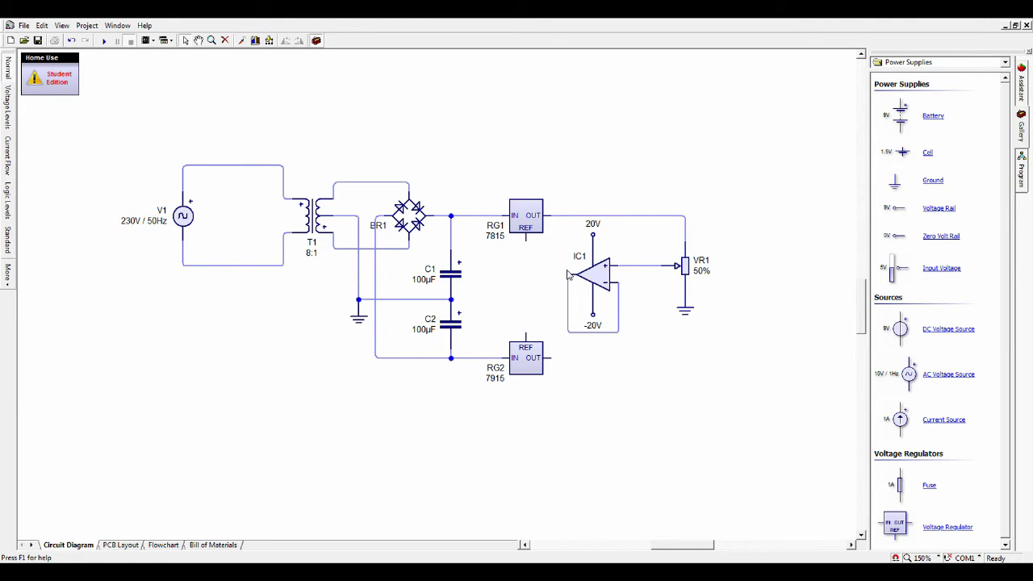
{"action": "mouse_move", "coordinate": [568, 275]}
{"action": "left_mouse_down"}
{"action": "mouse_move", "coordinate": [526, 242]}
{"action": "mouse_move", "coordinate": [567, 234]}
{"action": "mouse_move", "coordinate": [636, 340]}
{"action": "mouse_move", "coordinate": [710, 352]}
{"action": "left_mouse_up"}
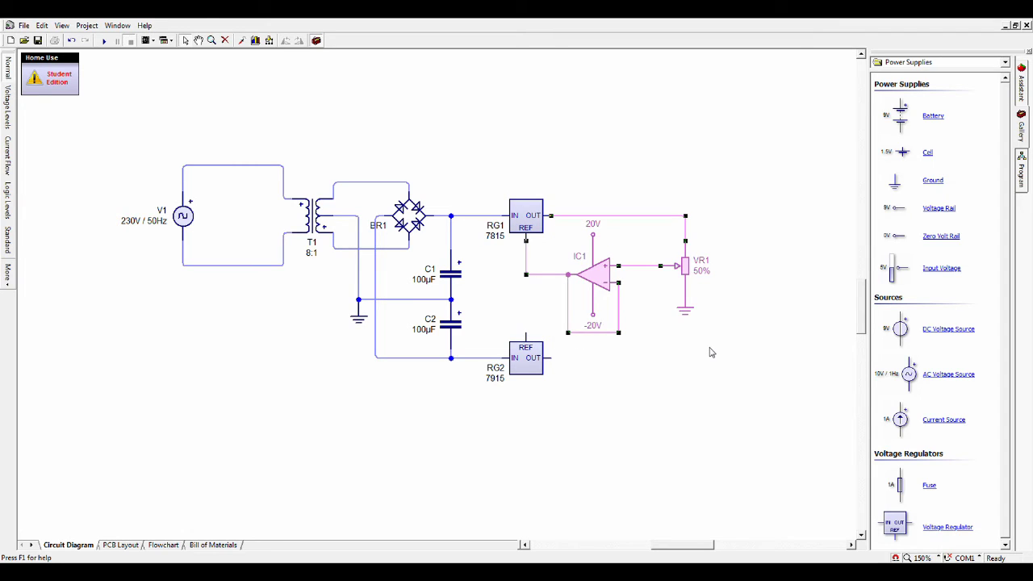
Duplicate the IC1/VR1 buffer below as IC2/VR2 and wire it to RG2's OUT and REF pins
{"action": "key", "text": "ctrl+c"}
{"action": "key", "text": "ctrl+v"}
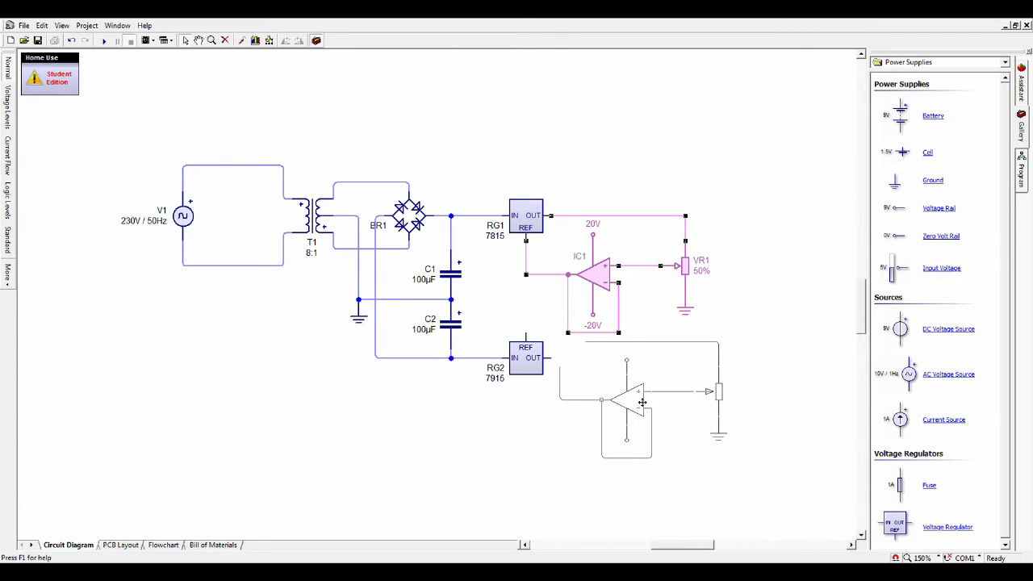
{"action": "left_click", "coordinate": [642, 402]}
{"action": "left_click", "coordinate": [664, 359]}
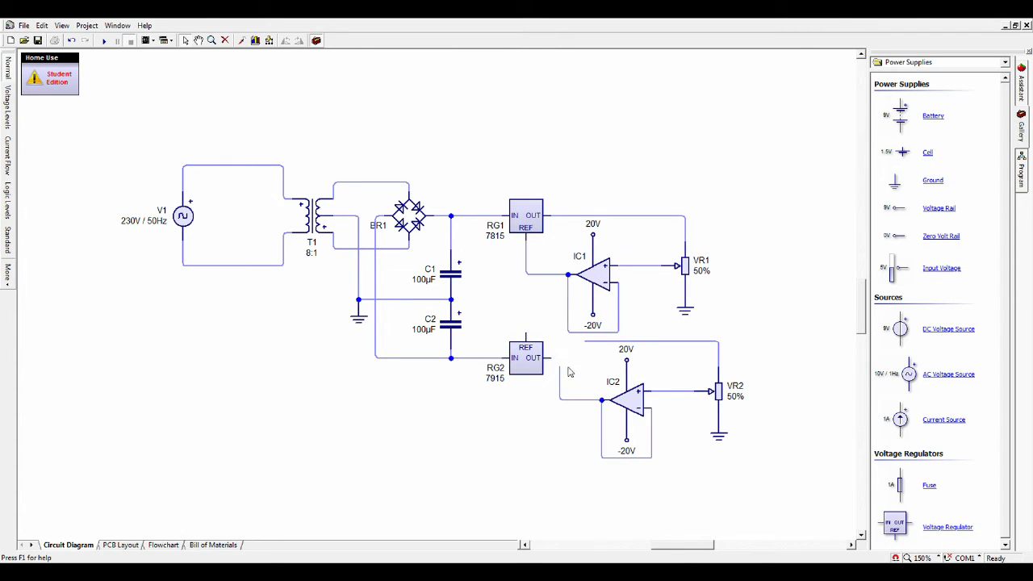
{"action": "left_click_drag", "start_coordinate": [595, 339], "coordinate": [721, 366]}
{"action": "mouse_move", "coordinate": [526, 332]}
{"action": "left_mouse_down"}
{"action": "mouse_move", "coordinate": [533, 305]}
{"action": "mouse_move", "coordinate": [563, 317]}
{"action": "mouse_move", "coordinate": [560, 362]}
{"action": "left_mouse_up"}
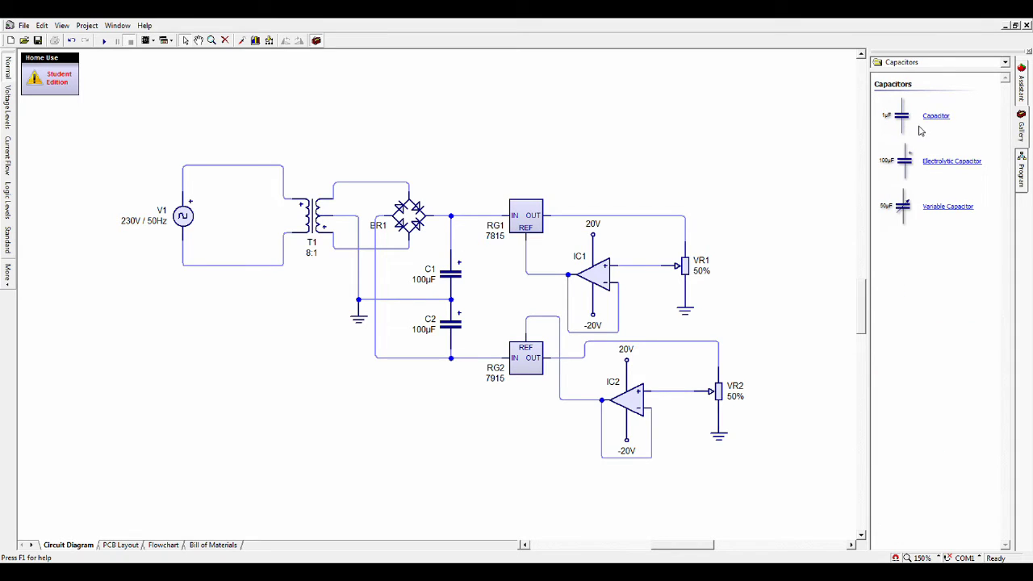
Place an electrolytic capacitor C3 beside VR1 and a copy, C4, beside VR2
{"action": "left_click_drag", "start_coordinate": [908, 166], "coordinate": [754, 252]}
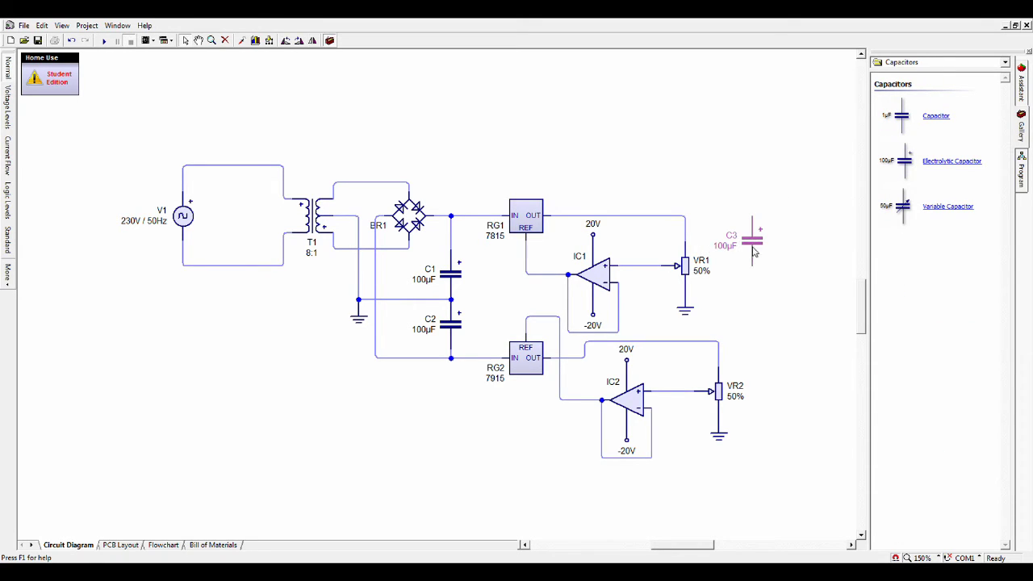
{"action": "key", "text": "ctrl+v"}
{"action": "left_click", "coordinate": [759, 371]}
Ground C4 and C3, and wire C3's top terminal to the VR1 output line
{"action": "left_click", "coordinate": [726, 428]}
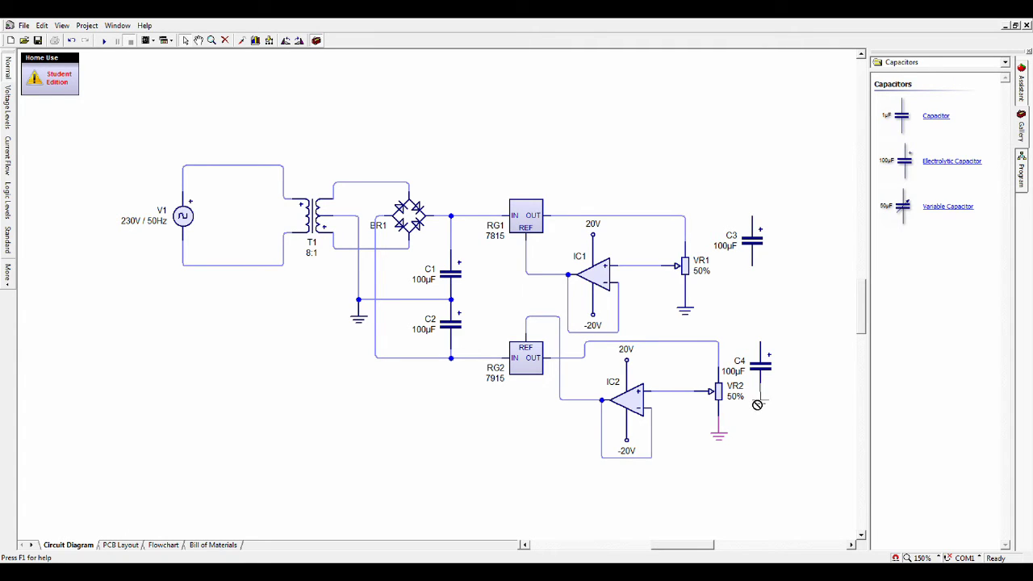
{"action": "key", "text": "ctrl+c"}
{"action": "key", "text": "ctrl+v"}
{"action": "left_click", "coordinate": [765, 414]}
{"action": "left_click_drag", "start_coordinate": [752, 217], "coordinate": [685, 217]}
{"action": "key", "text": "ctrl+v"}
{"action": "left_click", "coordinate": [755, 278]}
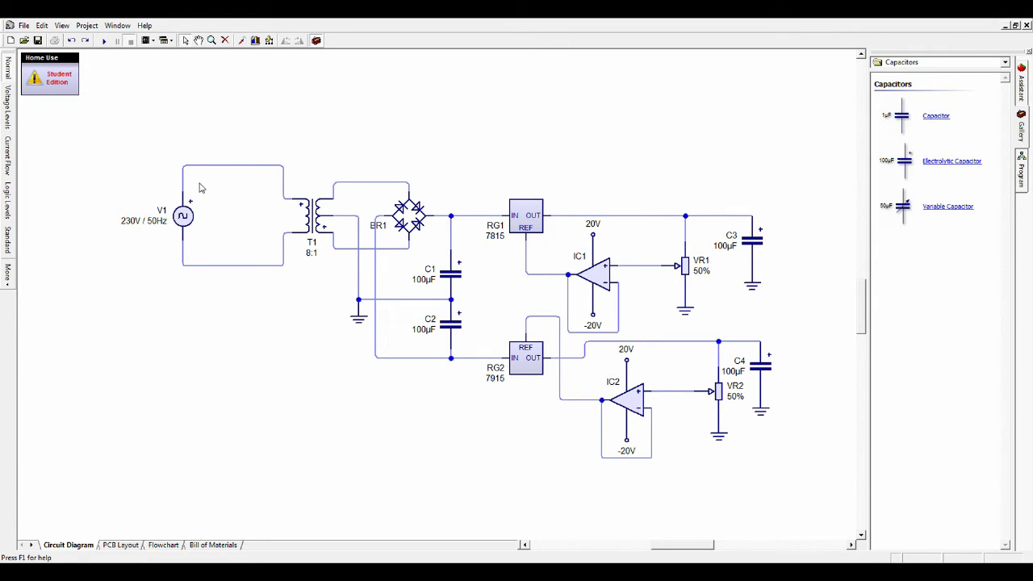
Select and inspect transformer T1 and bridge rectifier BR1
{"action": "left_click", "coordinate": [303, 220]}
{"action": "left_click", "coordinate": [208, 245]}
{"action": "left_click", "coordinate": [307, 208]}
{"action": "left_click", "coordinate": [411, 230]}
{"action": "left_click", "coordinate": [405, 270]}
Move the ground symbol up and join it to the C1/C2 midpoint wire with a junction
{"action": "left_click_drag", "start_coordinate": [365, 322], "coordinate": [367, 305]}
{"action": "left_click", "coordinate": [359, 299]}
{"action": "left_click", "coordinate": [408, 230]}
{"action": "left_click", "coordinate": [759, 360]}
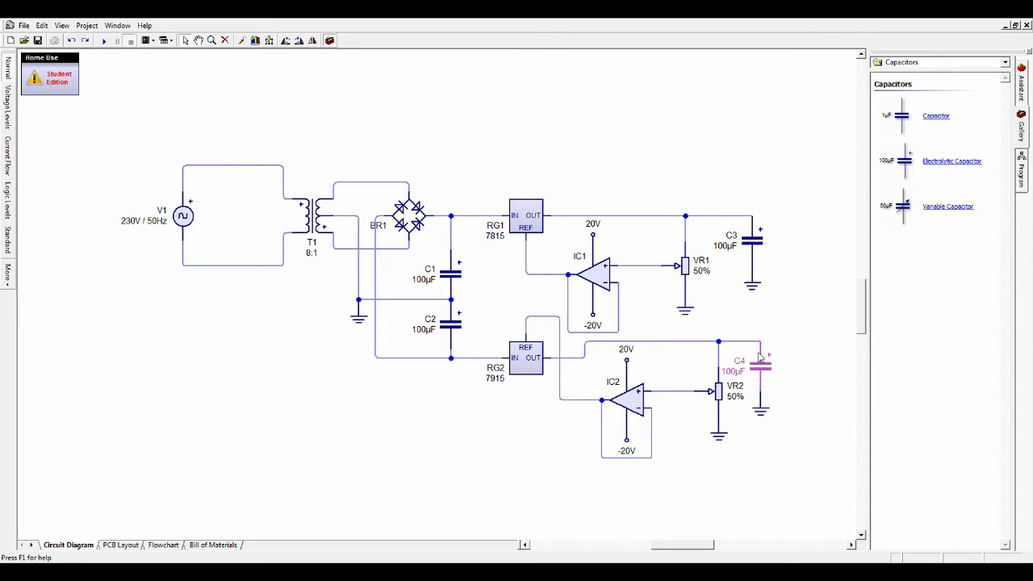
{"action": "key", "text": "ctrl+r"}
{"action": "key", "text": "ctrl+r"}
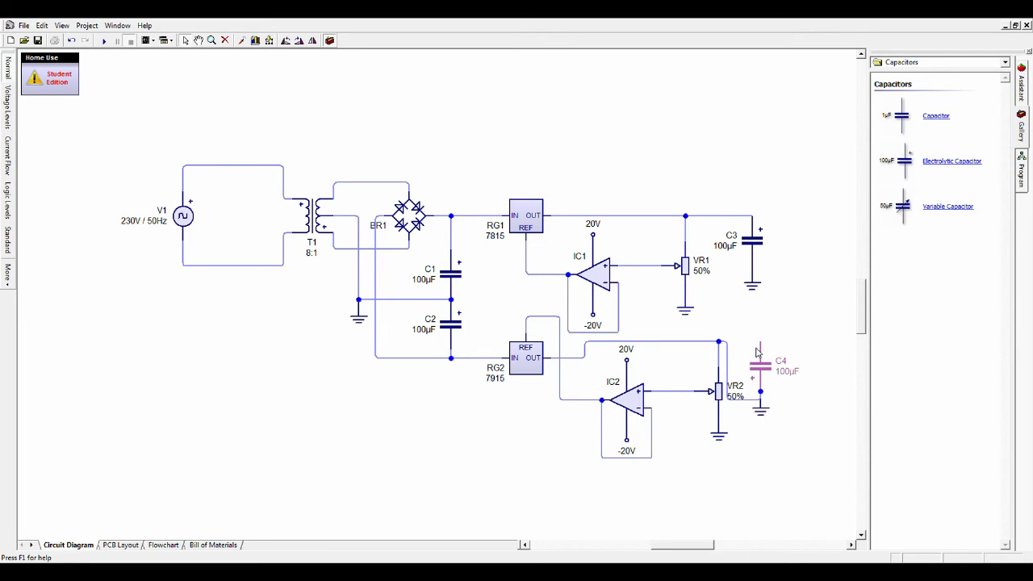
{"action": "left_click", "coordinate": [729, 353]}
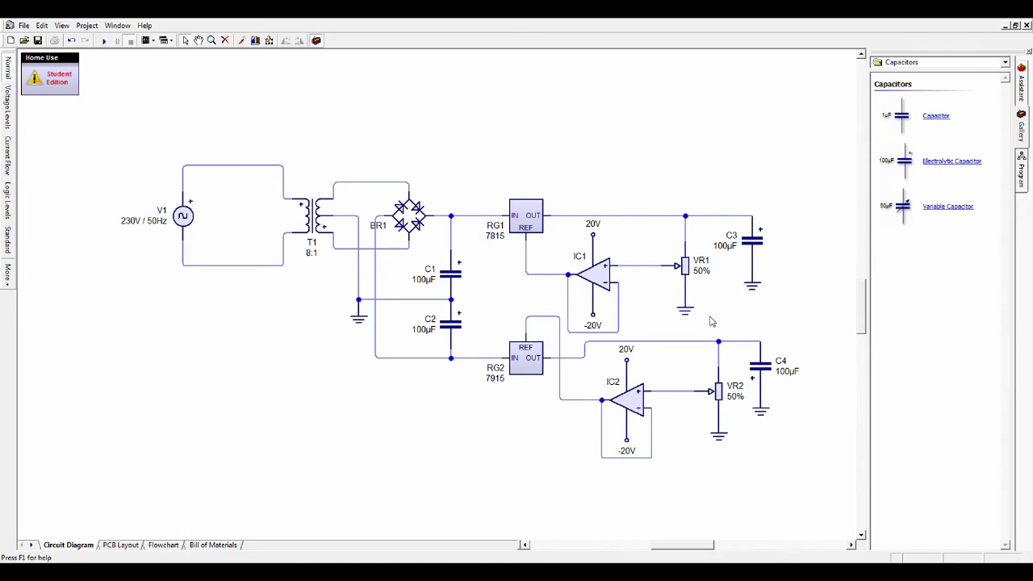
{"action": "left_click", "coordinate": [690, 275]}
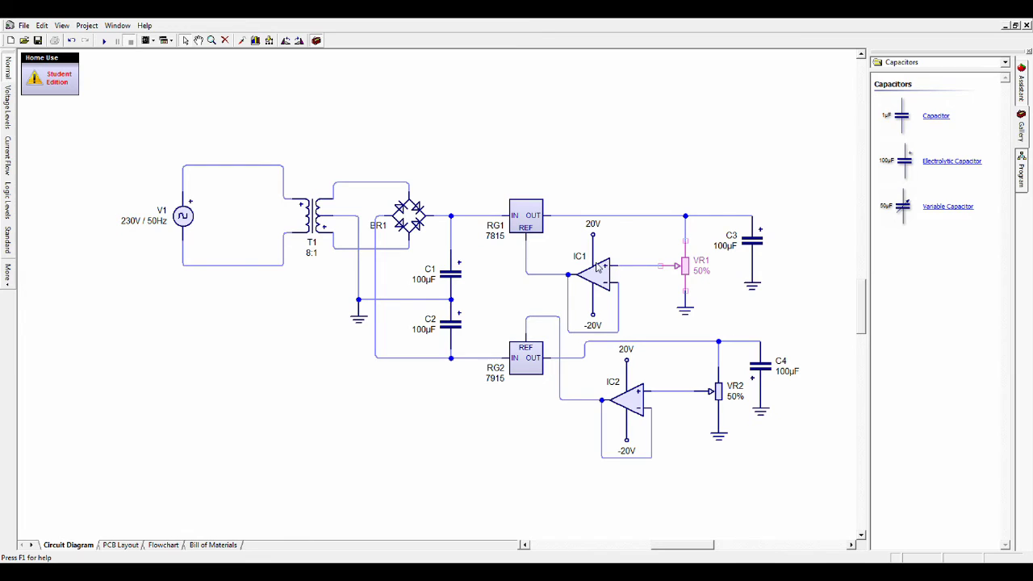
{"action": "left_click", "coordinate": [707, 237]}
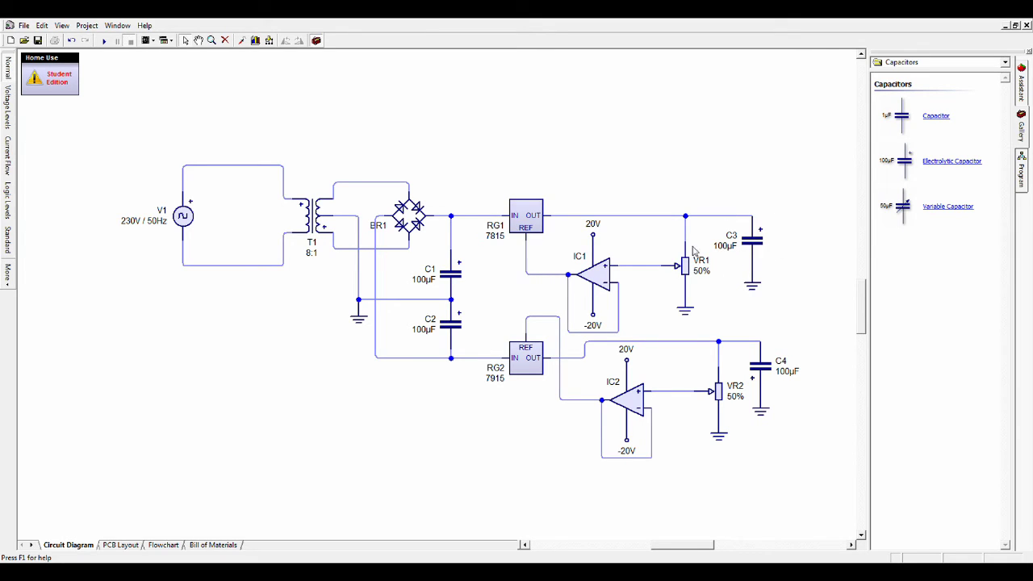
{"action": "left_click", "coordinate": [669, 272]}
Place diode D1 beside C3, rotate it 180°, and wire it across C3's leads
{"action": "scroll", "coordinate": [915, 179], "scroll_direction": "down", "scroll_amount": 2}
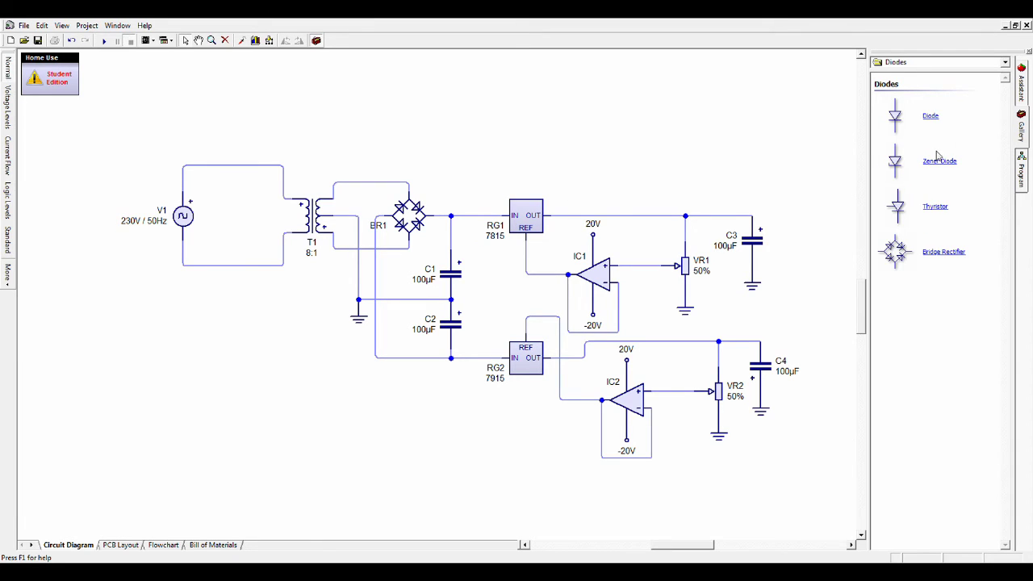
{"action": "left_click_drag", "start_coordinate": [934, 120], "coordinate": [810, 252]}
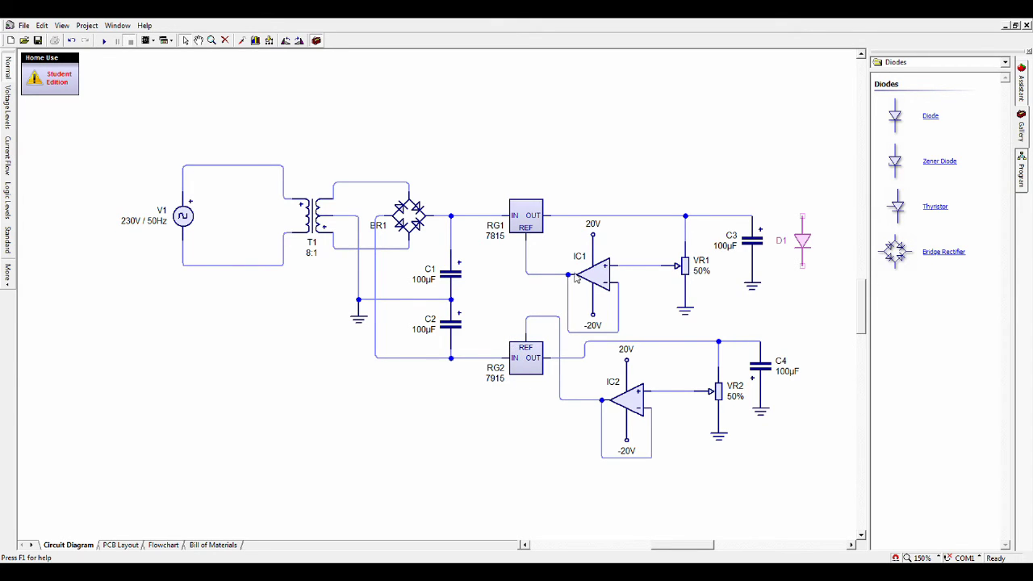
{"action": "key", "text": "ctrl+r"}
{"action": "key", "text": "ctrl+r"}
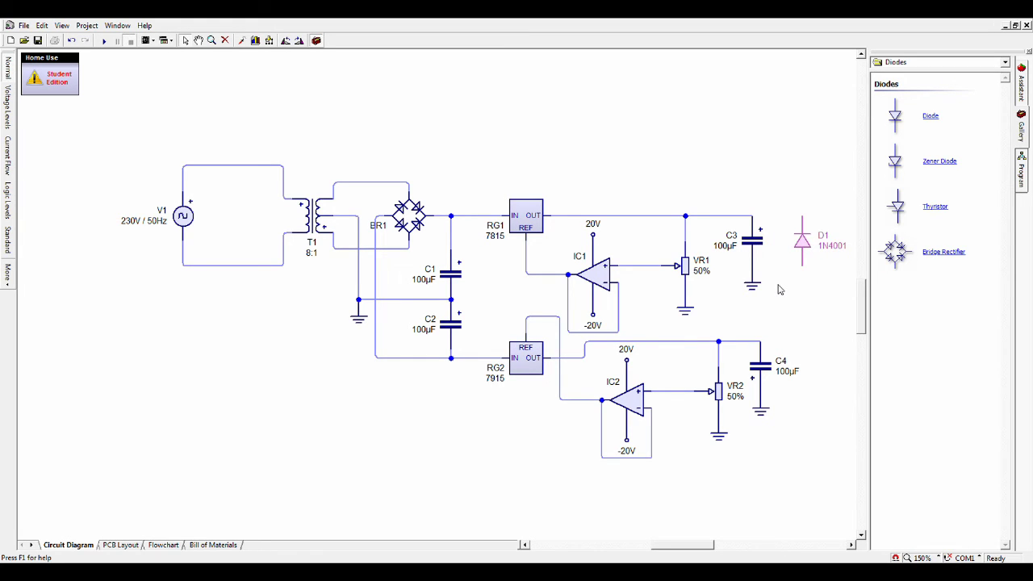
{"action": "scroll", "coordinate": [799, 289], "scroll_direction": "up", "scroll_amount": 1}
{"action": "scroll", "coordinate": [815, 289], "scroll_direction": "down", "scroll_amount": 1}
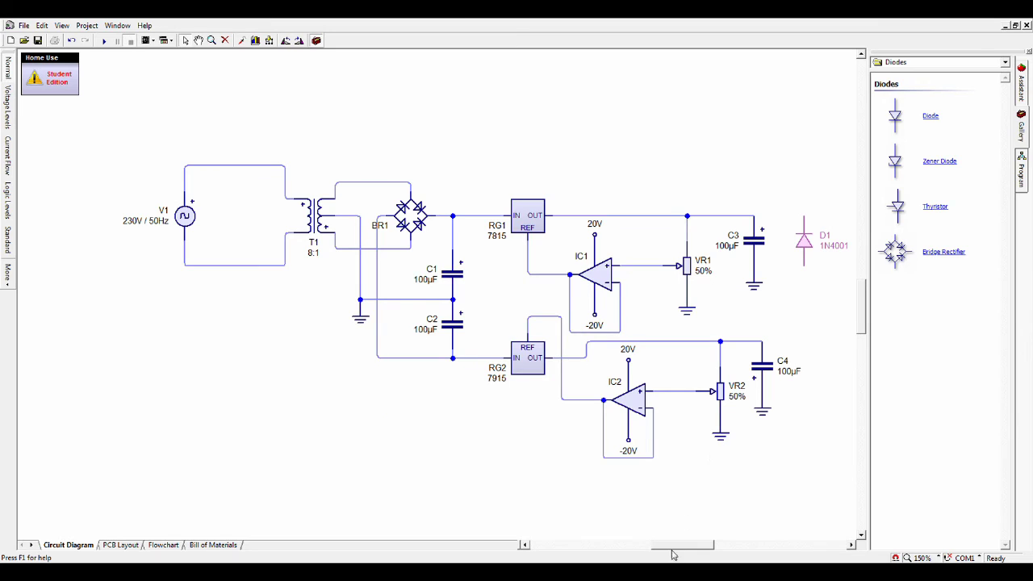
{"action": "mouse_move", "coordinate": [677, 552]}
{"action": "left_mouse_down"}
{"action": "mouse_move", "coordinate": [703, 552]}
{"action": "mouse_move", "coordinate": [690, 552]}
{"action": "left_mouse_up"}
{"action": "left_click", "coordinate": [675, 375]}
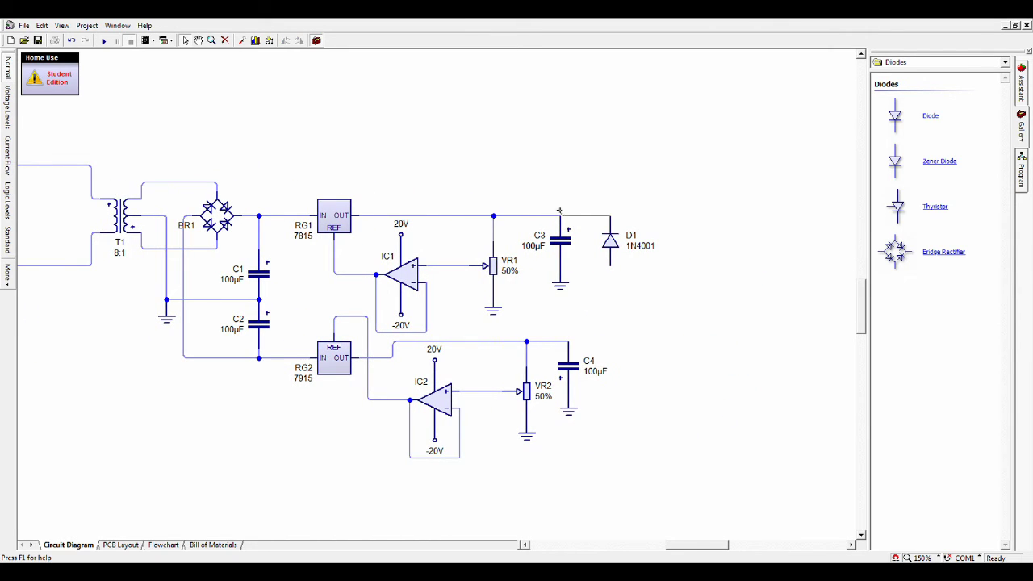
{"action": "left_click", "coordinate": [559, 212]}
{"action": "left_click", "coordinate": [610, 264]}
{"action": "left_click", "coordinate": [560, 265]}
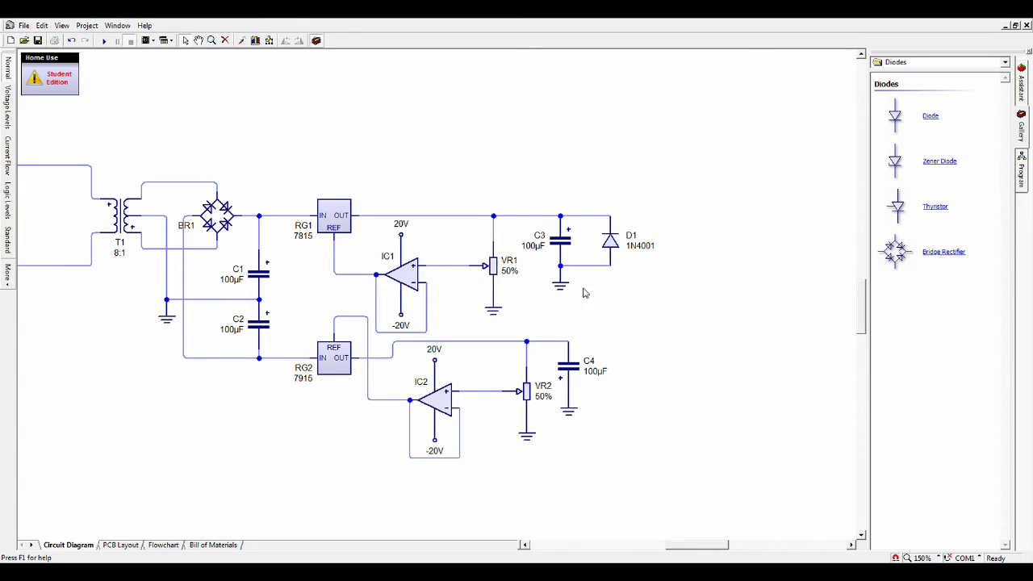
Copy D1 as D2 beside C4 and wire it across C4's top and lower leads
{"action": "left_click", "coordinate": [608, 246]}
{"action": "key", "text": "ctrl+c"}
{"action": "key", "text": "ctrl+v"}
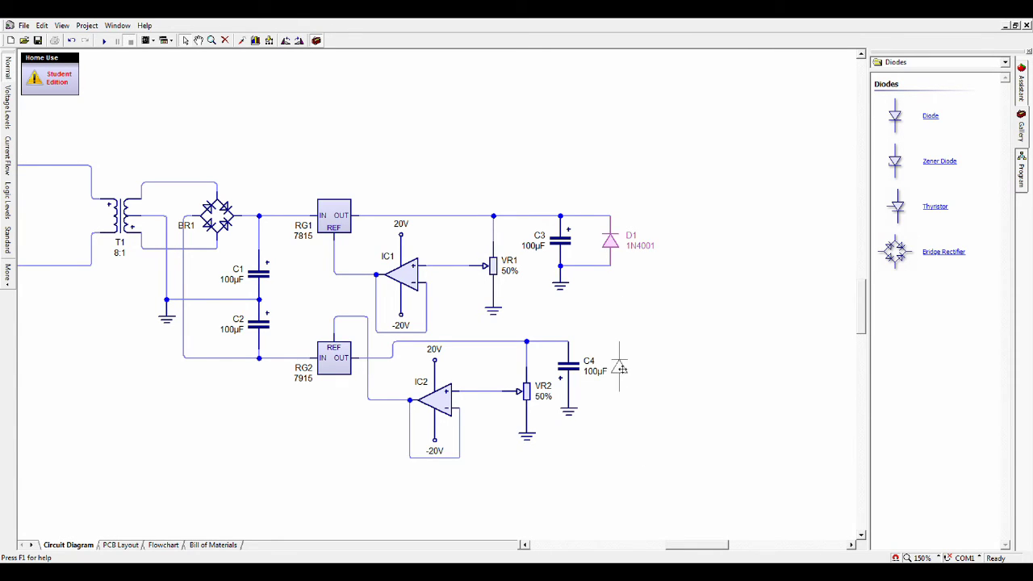
{"action": "left_click", "coordinate": [620, 366]}
{"action": "left_click", "coordinate": [619, 343]}
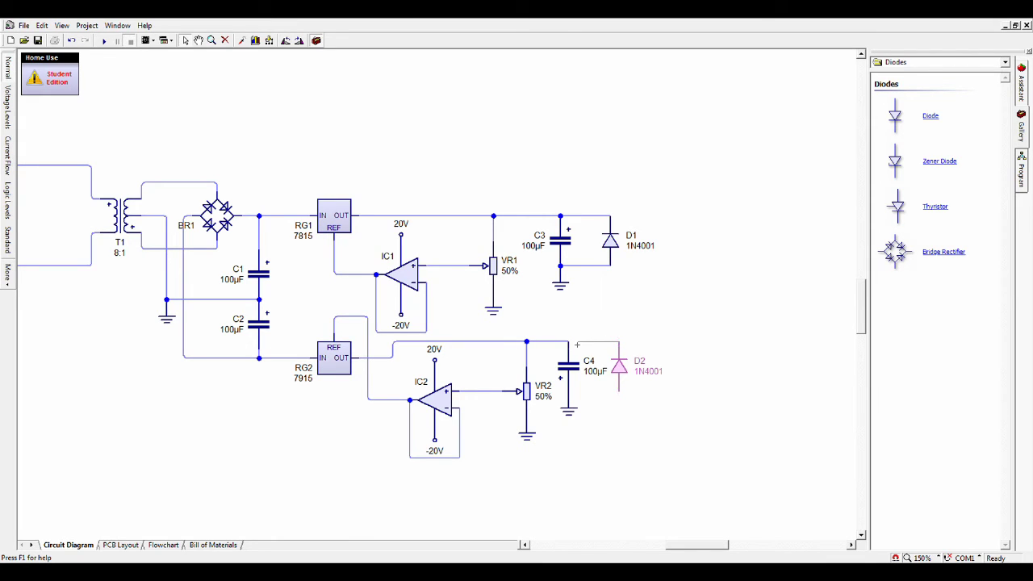
{"action": "left_click", "coordinate": [568, 342]}
{"action": "left_click", "coordinate": [619, 391]}
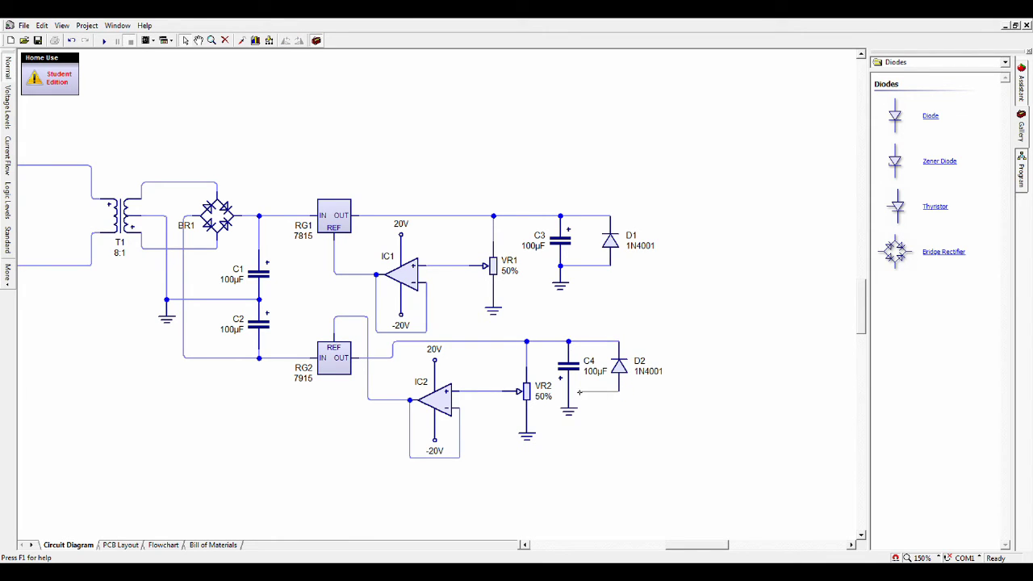
{"action": "left_click", "coordinate": [569, 392]}
Place terminals at the ends of D1's and D2's top wires for both output rails
{"action": "left_click_drag", "start_coordinate": [933, 135], "coordinate": [664, 220]}
{"action": "left_click_drag", "start_coordinate": [661, 219], "coordinate": [628, 220]}
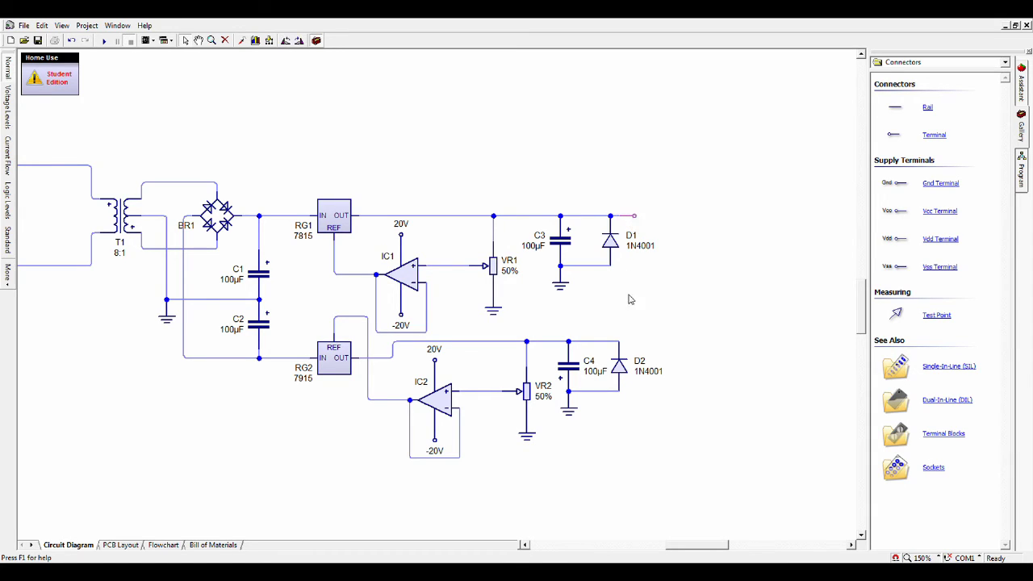
{"action": "key", "text": "ctrl+v"}
{"action": "left_click", "coordinate": [632, 342]}
{"action": "mouse_move", "coordinate": [710, 542]}
{"action": "left_mouse_down"}
{"action": "mouse_move", "coordinate": [689, 544]}
{"action": "mouse_move", "coordinate": [701, 554]}
{"action": "left_mouse_up"}
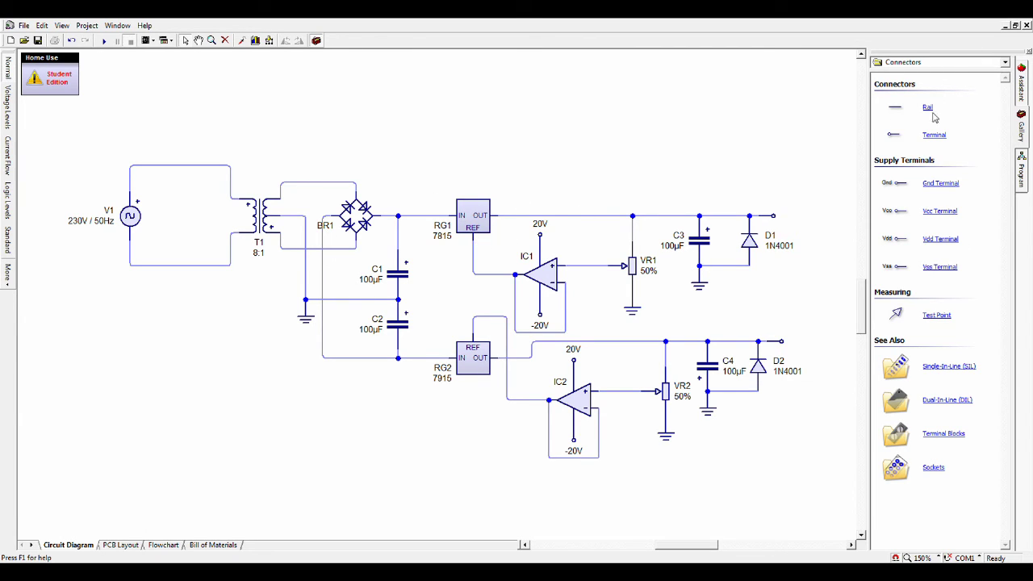
Select the two supply output terminals beside D1 and D2 for the Output + and Output - labels
{"action": "left_click", "coordinate": [585, 147]}
{"action": "left_click", "coordinate": [767, 222]}
{"action": "left_click", "coordinate": [771, 342]}
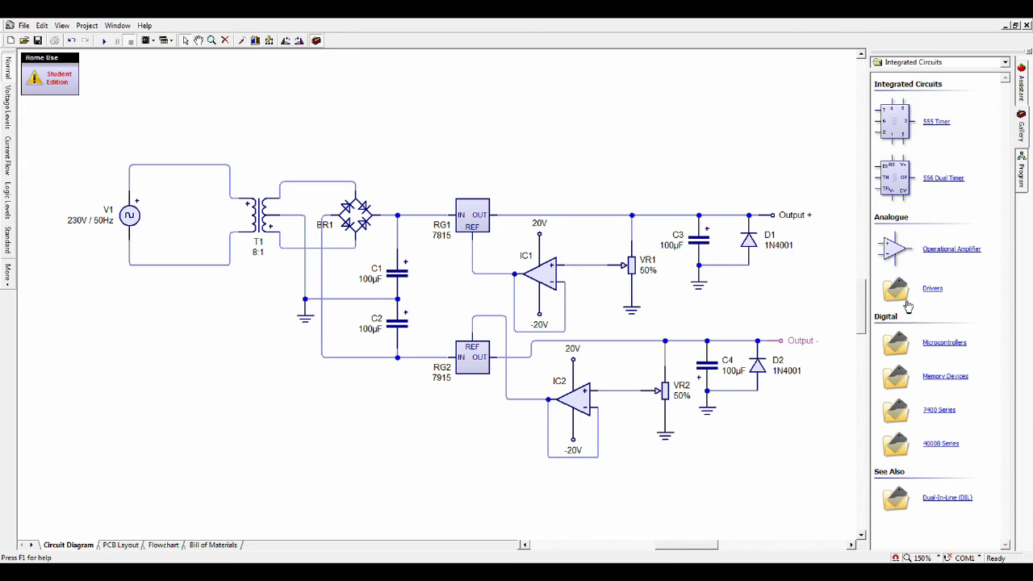
{"action": "left_click", "coordinate": [939, 410]}
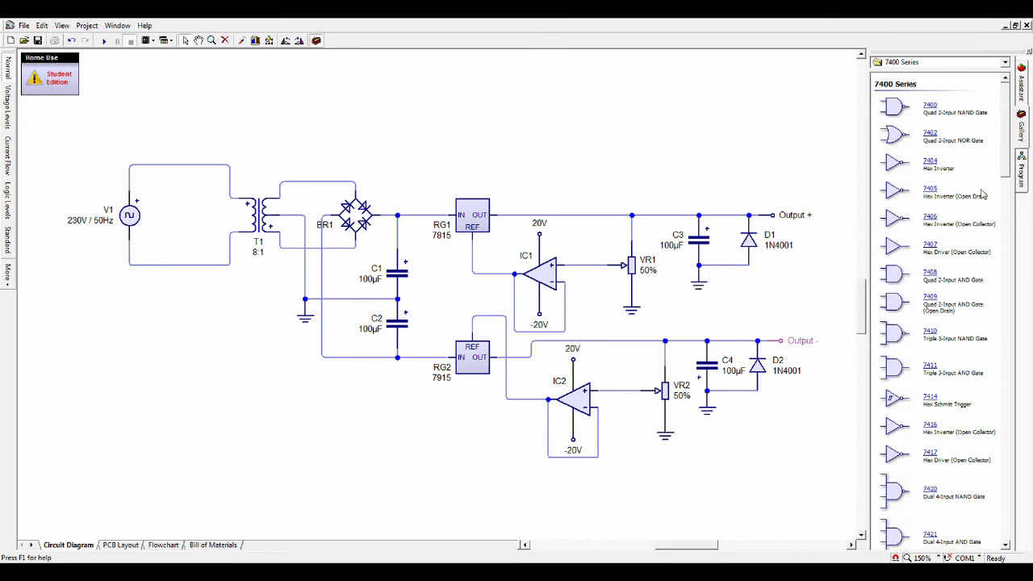
{"action": "scroll", "coordinate": [940, 347], "scroll_direction": "down", "scroll_amount": 8}
{"action": "scroll", "coordinate": [928, 435], "scroll_direction": "down", "scroll_amount": 11}
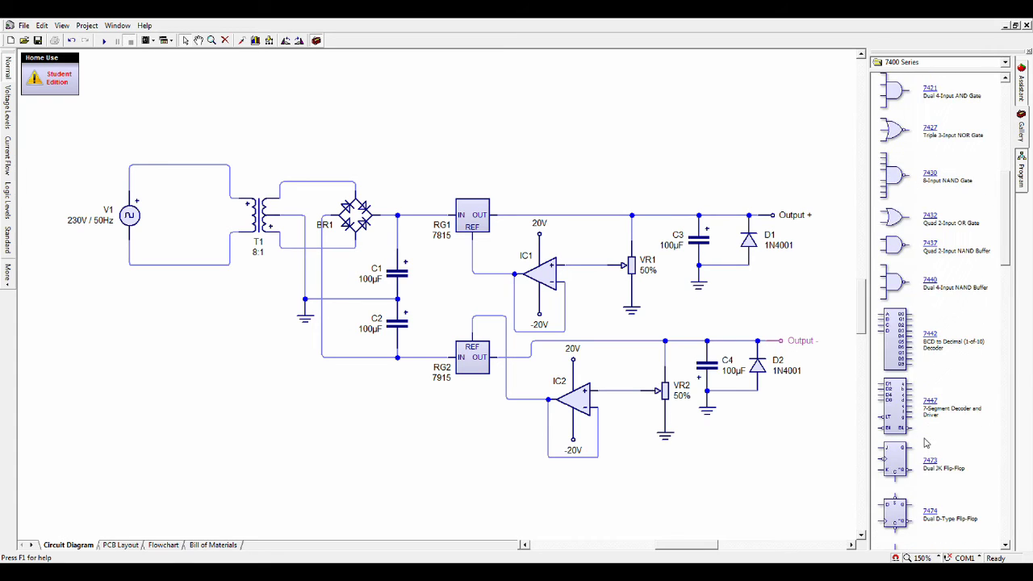
{"action": "scroll", "coordinate": [937, 424], "scroll_direction": "down", "scroll_amount": 2}
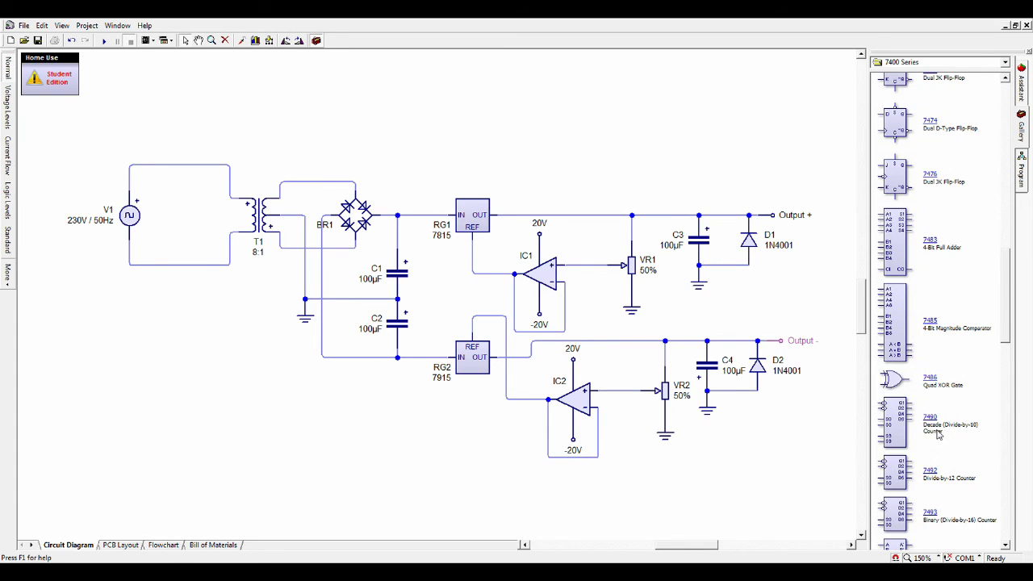
{"action": "scroll", "coordinate": [937, 436], "scroll_direction": "down", "scroll_amount": 1}
{"action": "scroll", "coordinate": [936, 429], "scroll_direction": "down", "scroll_amount": 10}
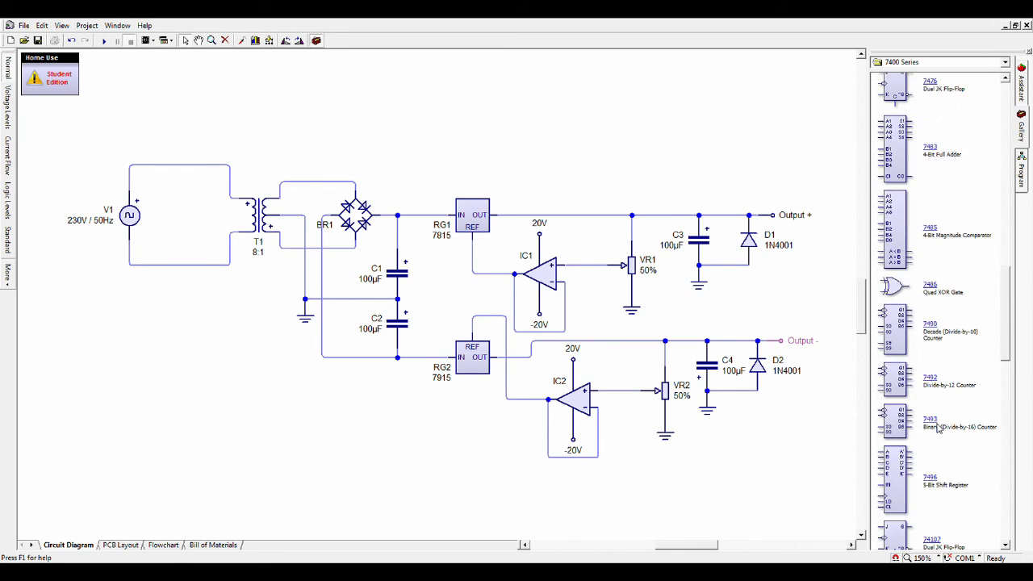
{"action": "scroll", "coordinate": [934, 432], "scroll_direction": "down", "scroll_amount": 16}
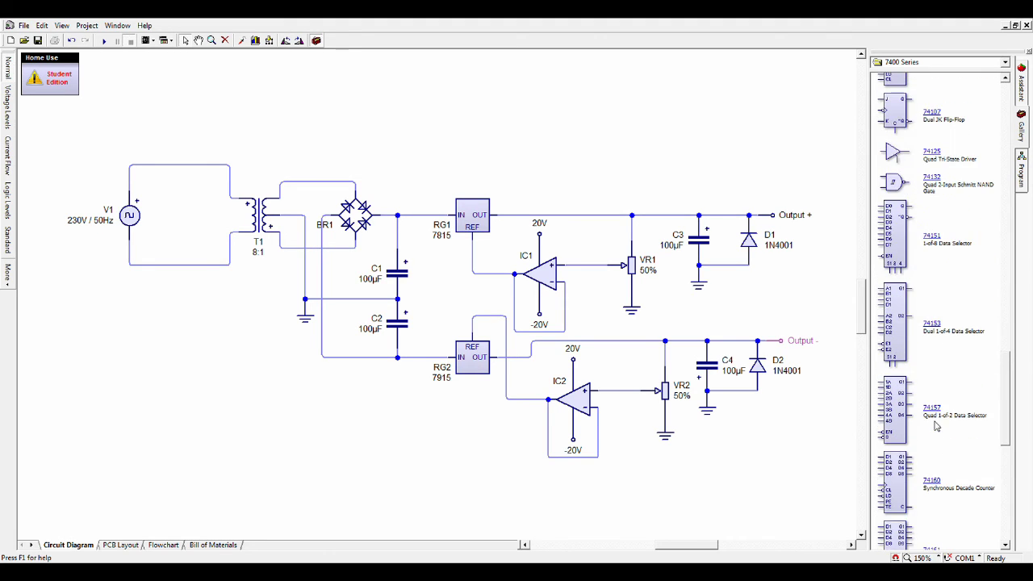
{"action": "scroll", "coordinate": [936, 436], "scroll_direction": "down", "scroll_amount": 1}
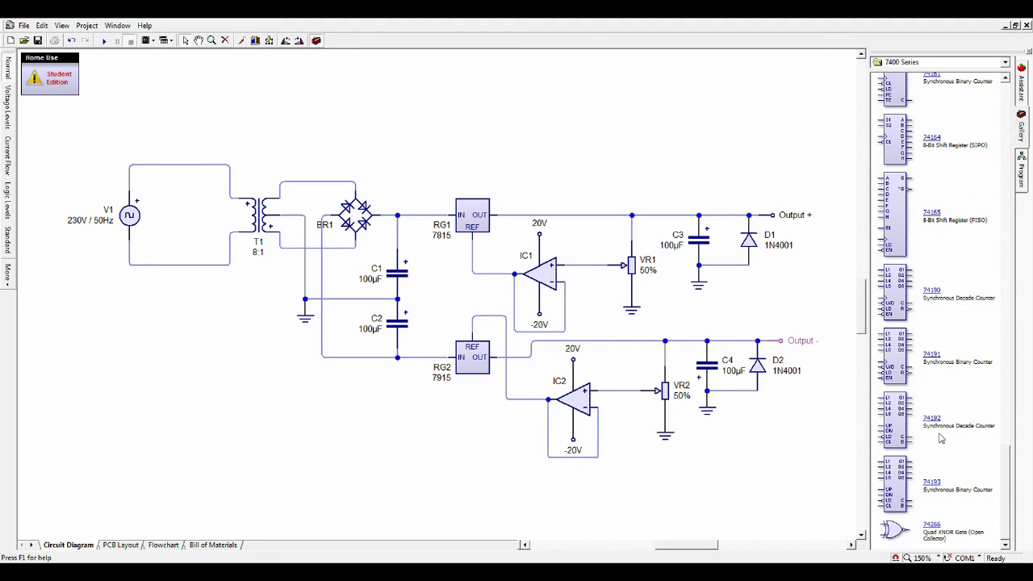
{"action": "scroll", "coordinate": [932, 435], "scroll_direction": "up", "scroll_amount": 20}
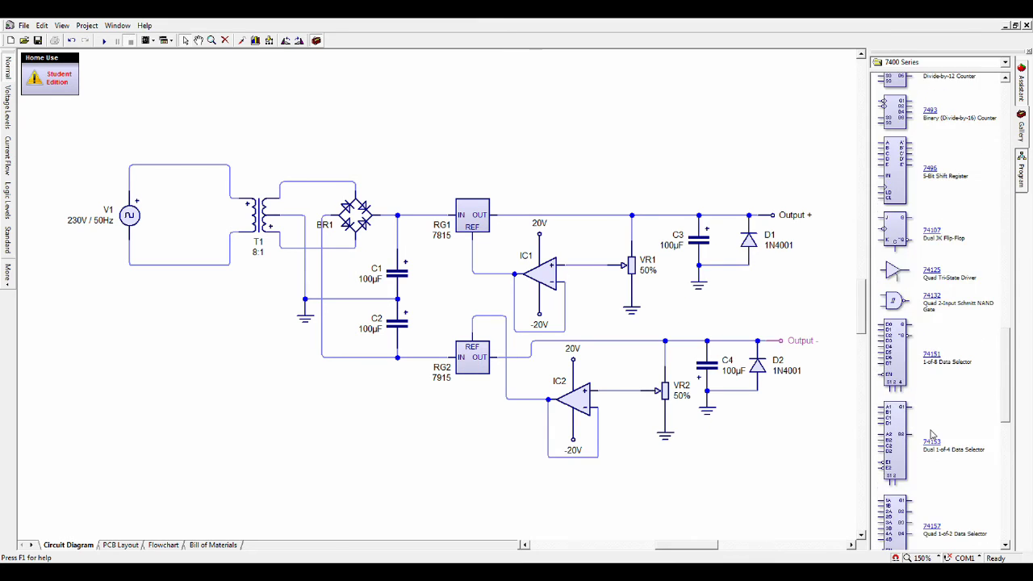
{"action": "scroll", "coordinate": [932, 434], "scroll_direction": "up", "scroll_amount": 15}
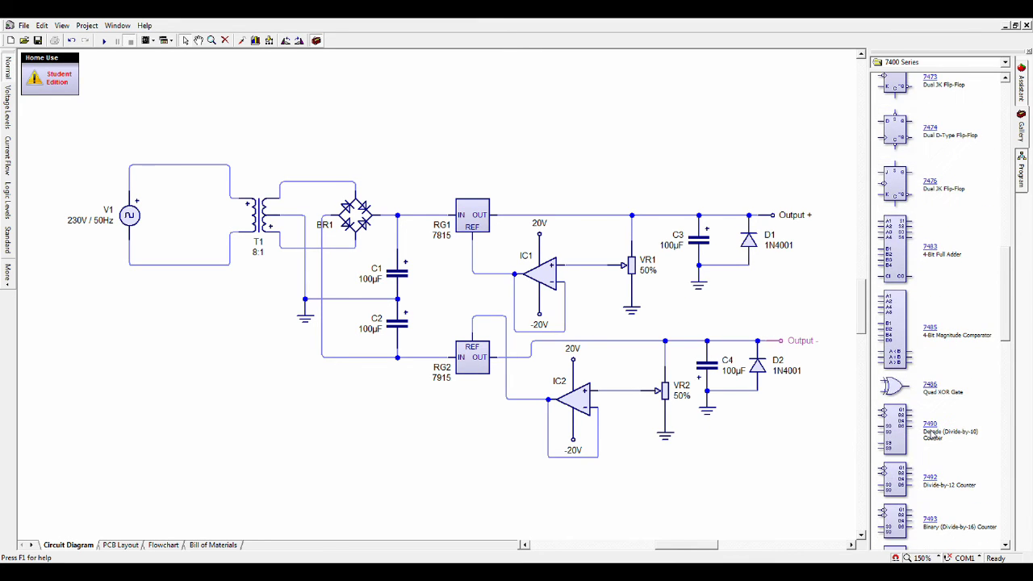
{"action": "scroll", "coordinate": [932, 434], "scroll_direction": "up", "scroll_amount": 6}
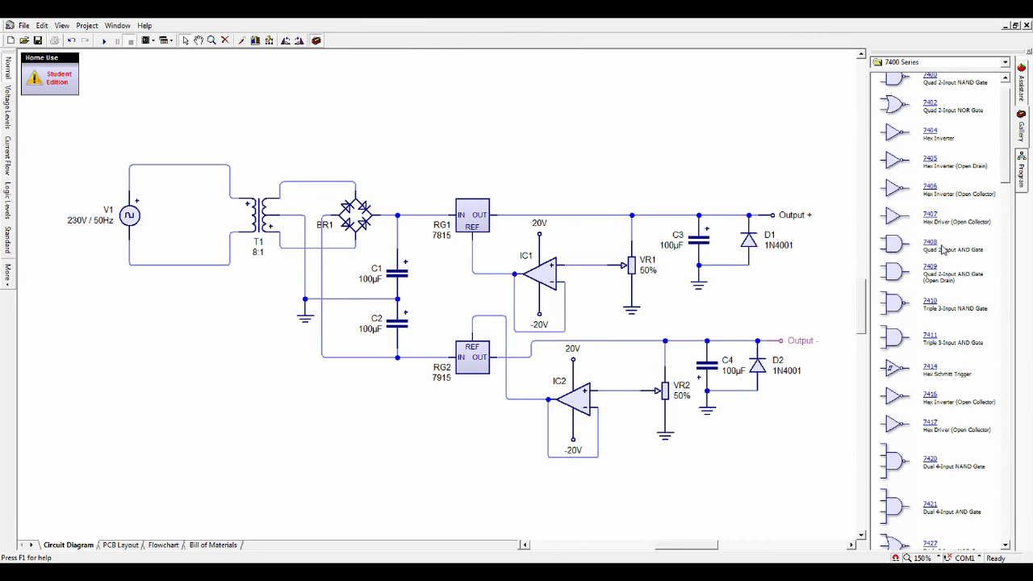
{"action": "scroll", "coordinate": [948, 255], "scroll_direction": "up", "scroll_amount": 15}
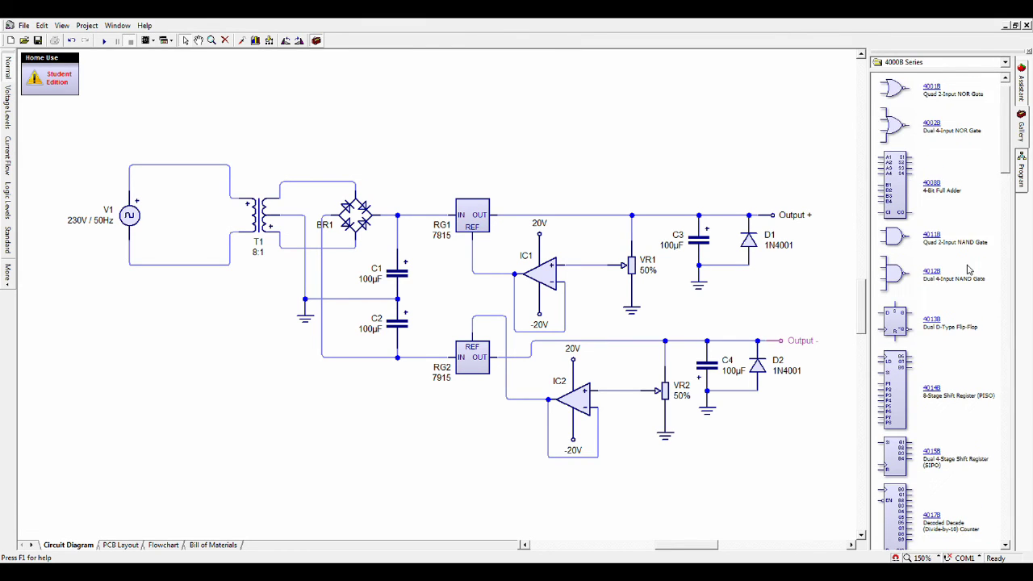
{"action": "scroll", "coordinate": [969, 271], "scroll_direction": "down", "scroll_amount": 5}
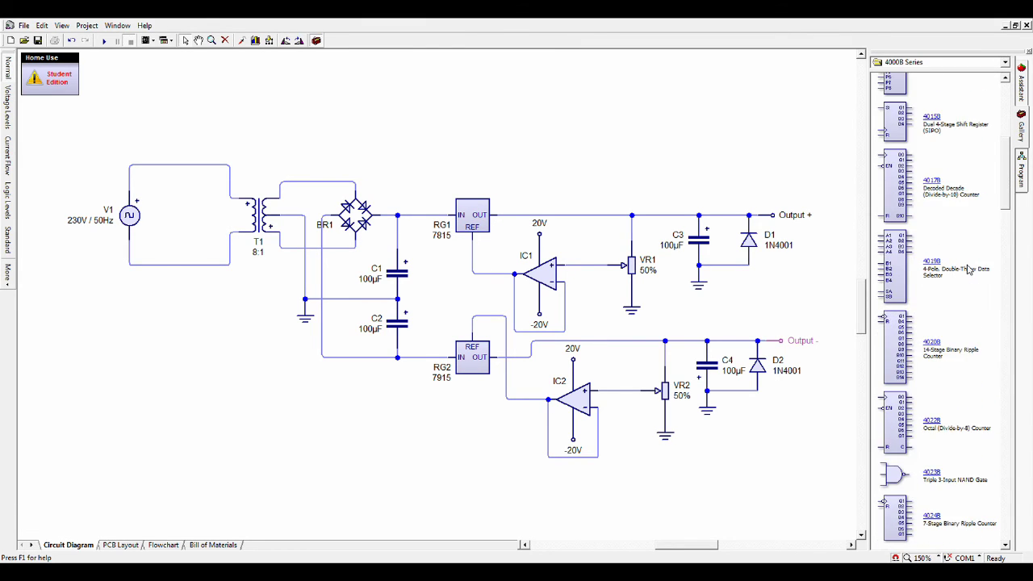
{"action": "scroll", "coordinate": [969, 270], "scroll_direction": "down", "scroll_amount": 1}
{"action": "scroll", "coordinate": [968, 270], "scroll_direction": "down", "scroll_amount": 8}
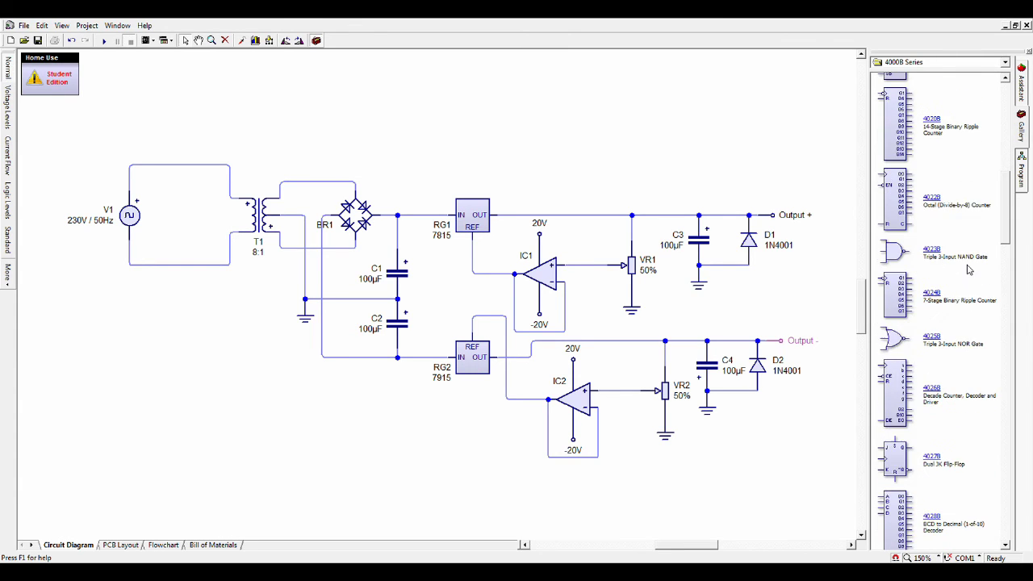
{"action": "scroll", "coordinate": [968, 270], "scroll_direction": "down", "scroll_amount": 10}
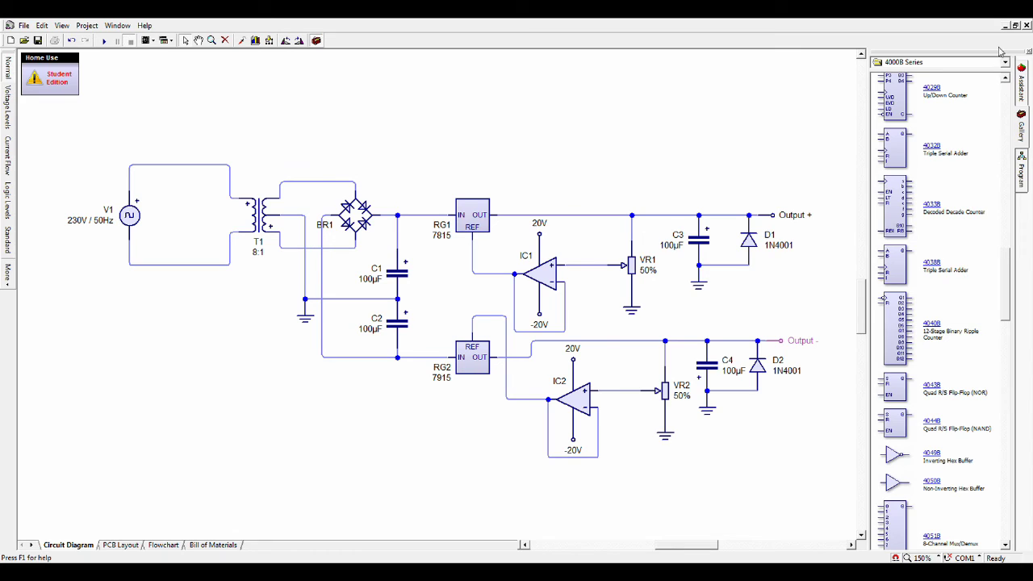
{"action": "key", "text": "BackSpace"}
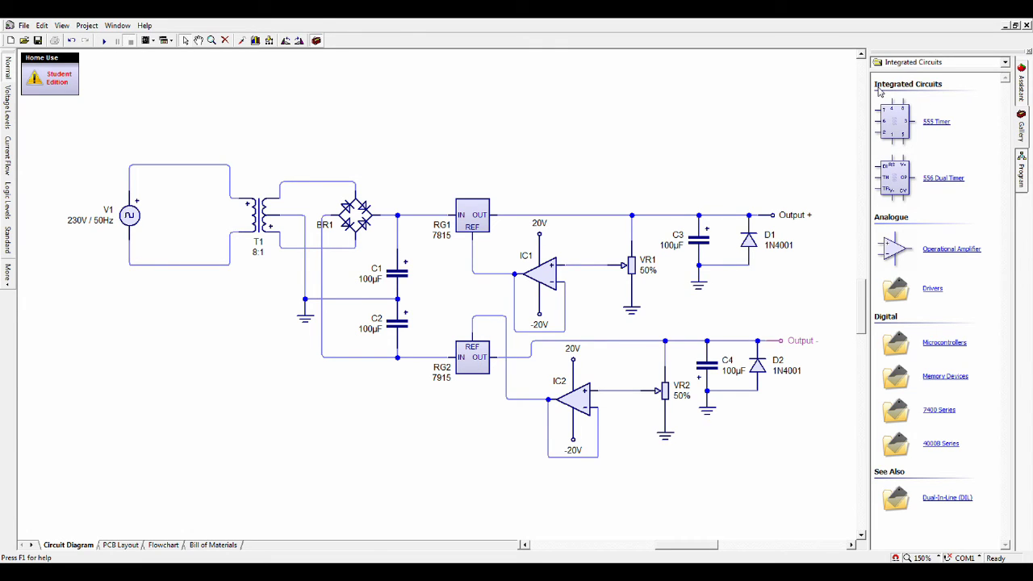
From the Drivers category, place an L293D Half-H driver above the circuit and delete it
{"action": "left_click", "coordinate": [930, 291]}
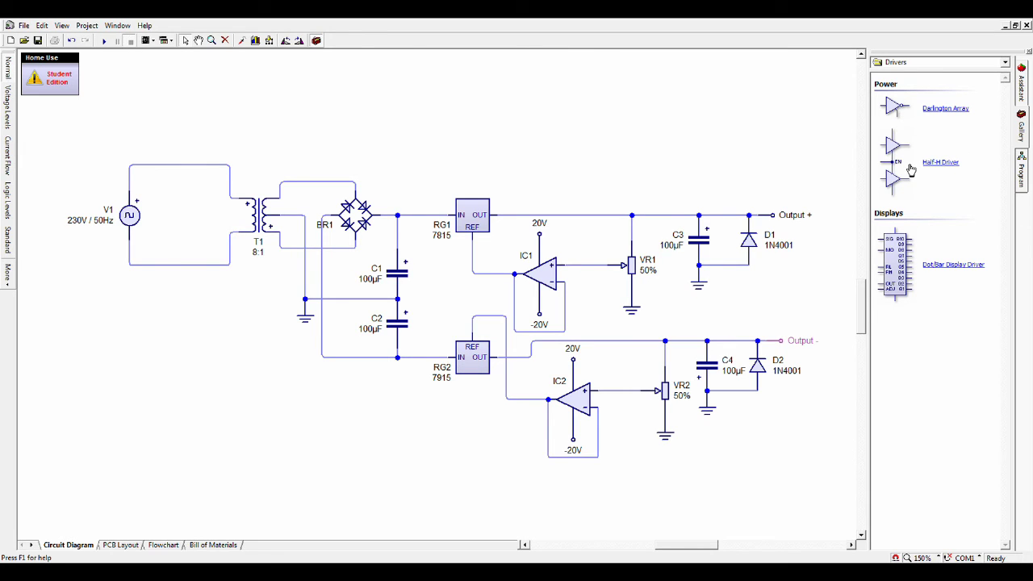
{"action": "left_click_drag", "start_coordinate": [910, 169], "coordinate": [665, 150]}
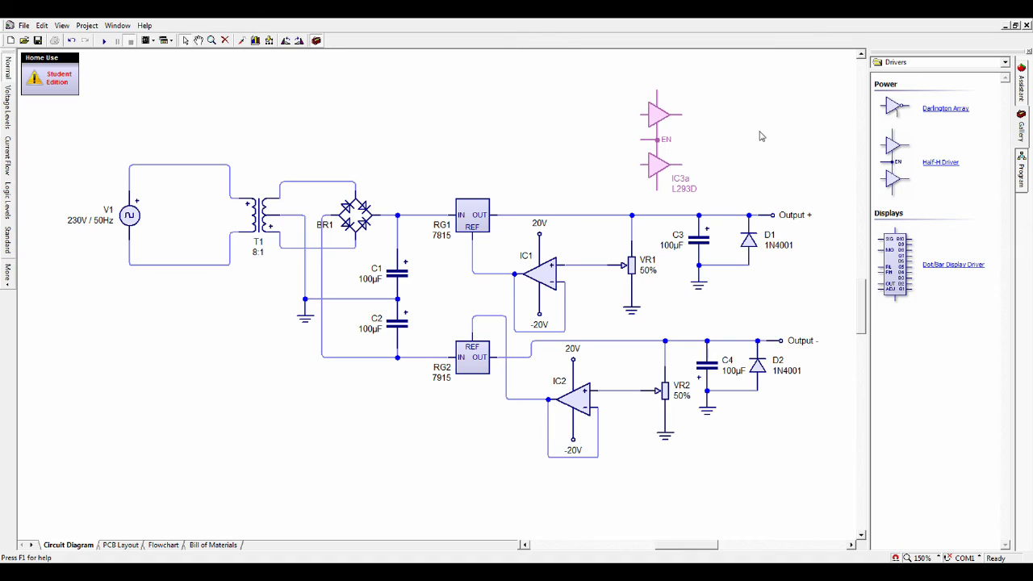
{"action": "key", "text": "Delete"}
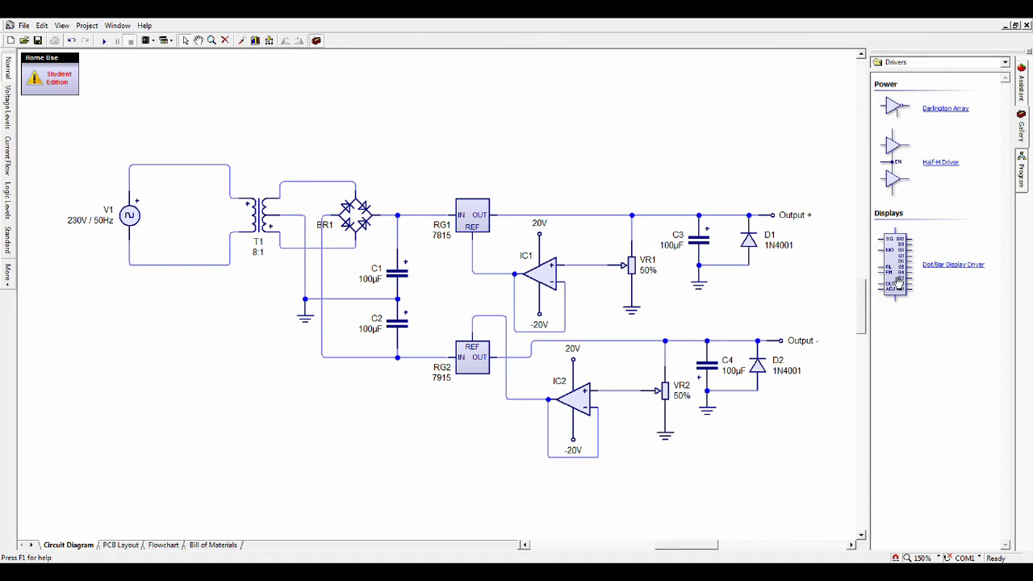
Place the LM3914 Dot/Bar display driver and delete it, twice over
{"action": "left_click_drag", "start_coordinate": [898, 280], "coordinate": [687, 129]}
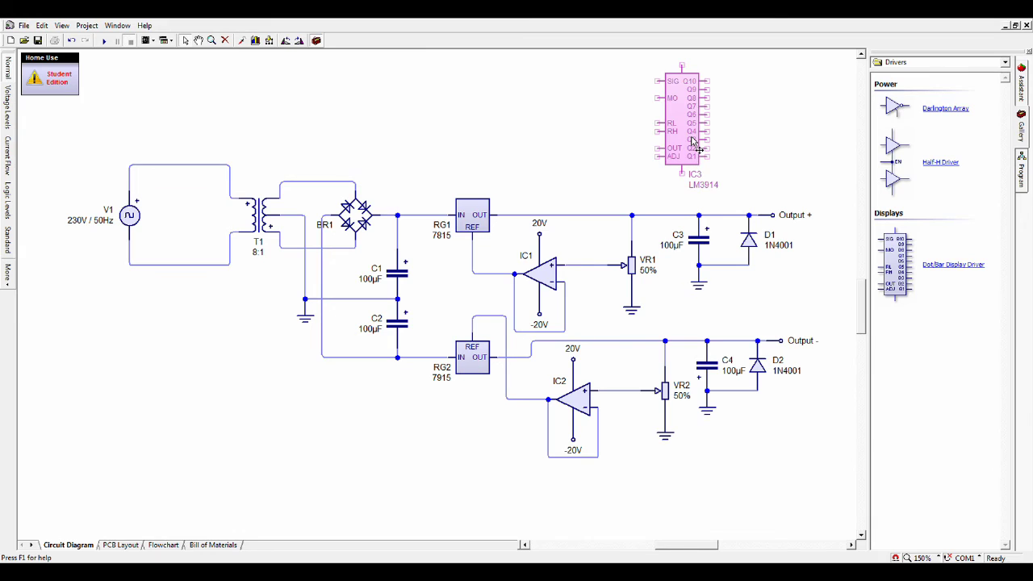
{"action": "key", "text": "Delete"}
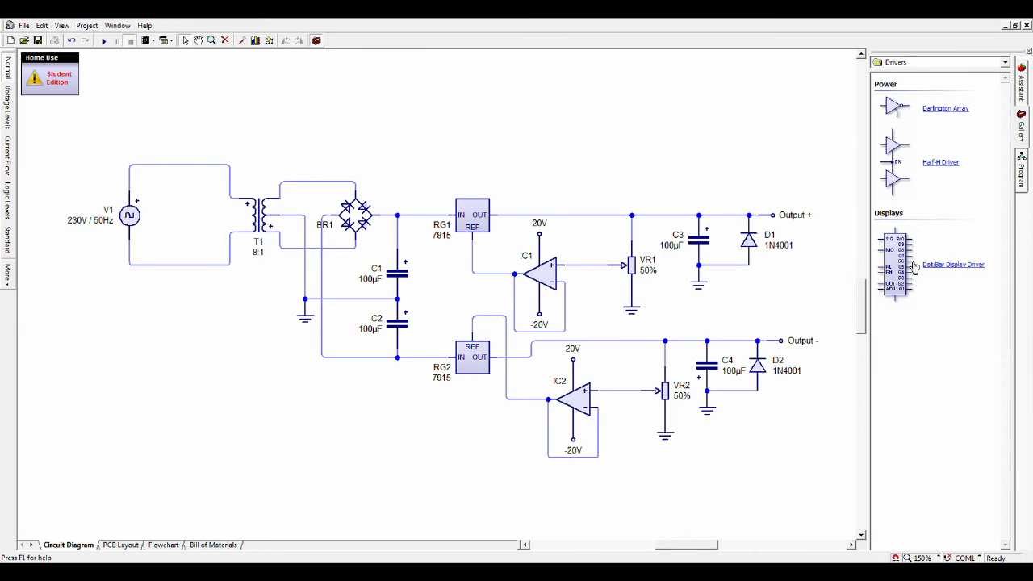
{"action": "left_click_drag", "start_coordinate": [914, 266], "coordinate": [731, 122]}
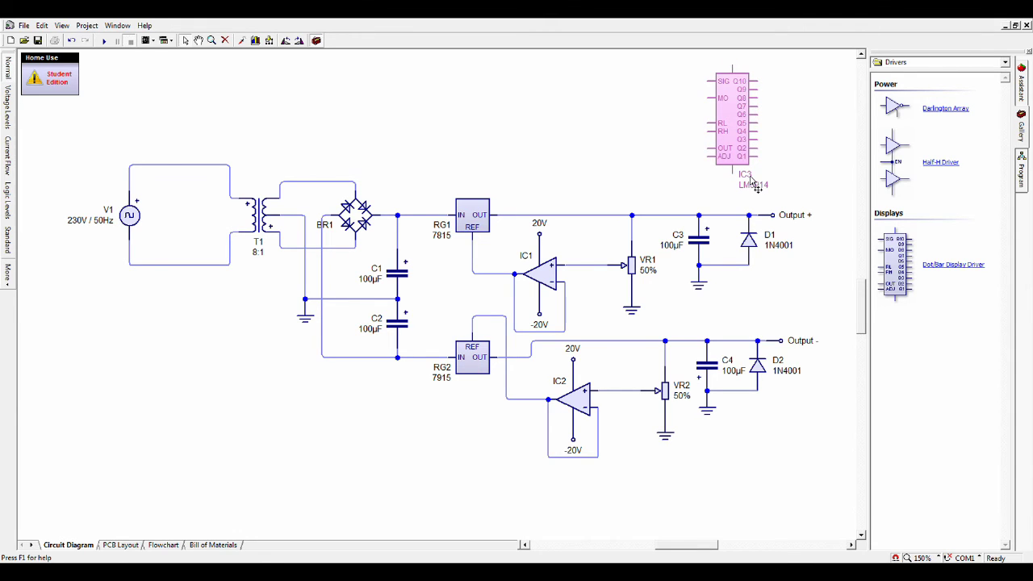
{"action": "key", "text": "Delete"}
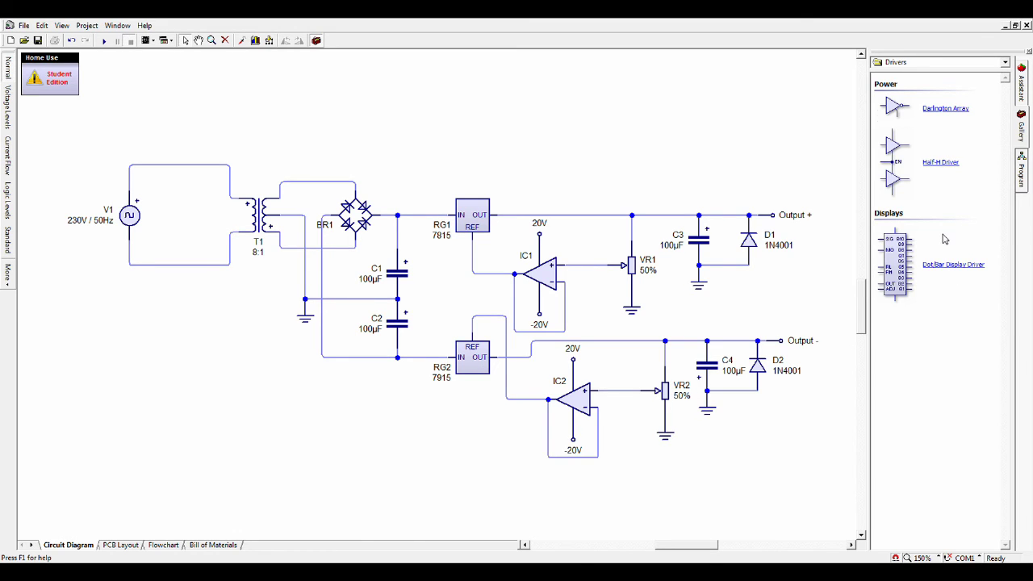
{"action": "scroll", "coordinate": [944, 239], "scroll_direction": "down", "scroll_amount": 1}
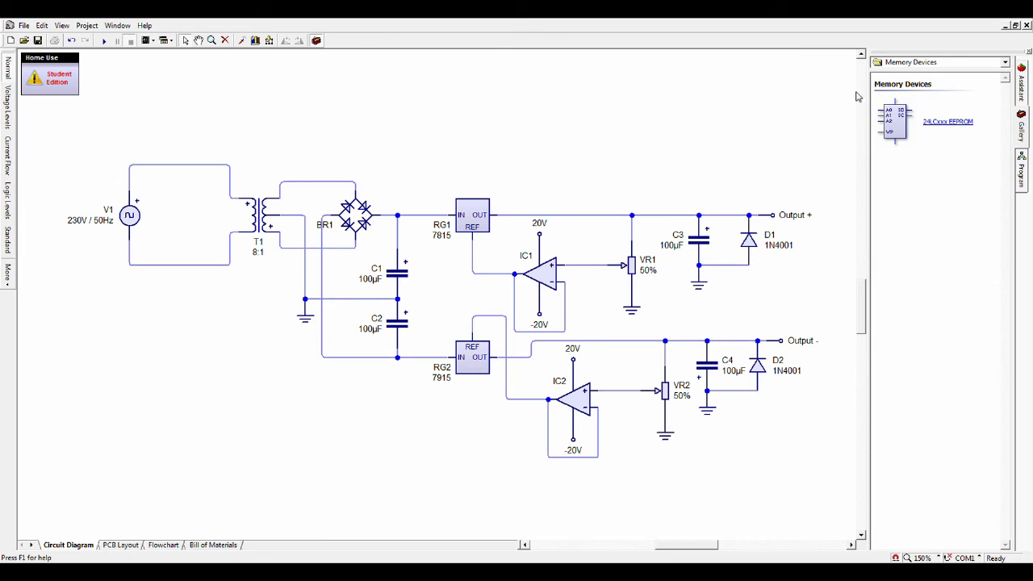
Place and delete a 24LC16B EEPROM, then show the Program panel reading Ready
{"action": "left_click_drag", "start_coordinate": [888, 127], "coordinate": [646, 176]}
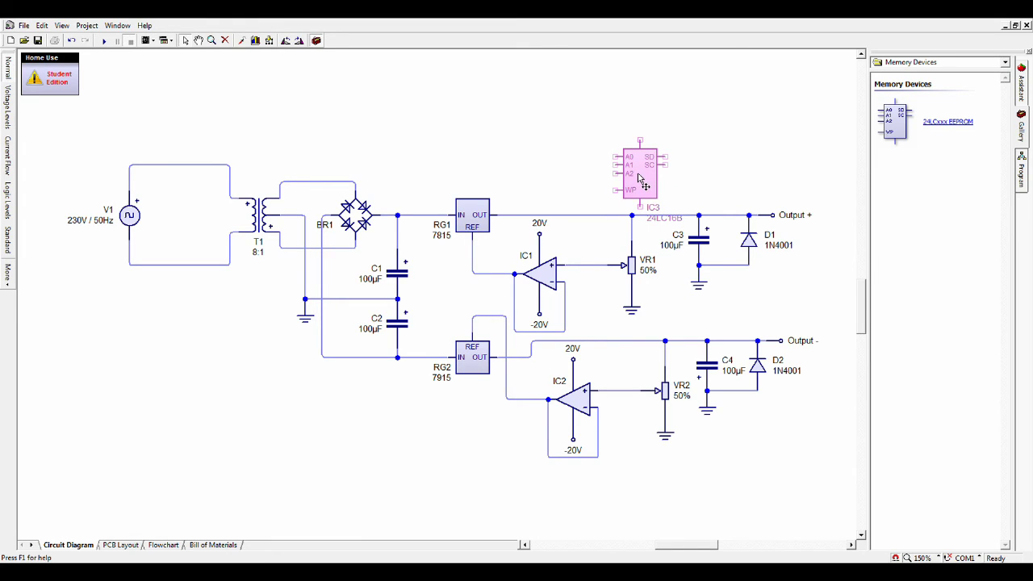
{"action": "key", "text": "Delete"}
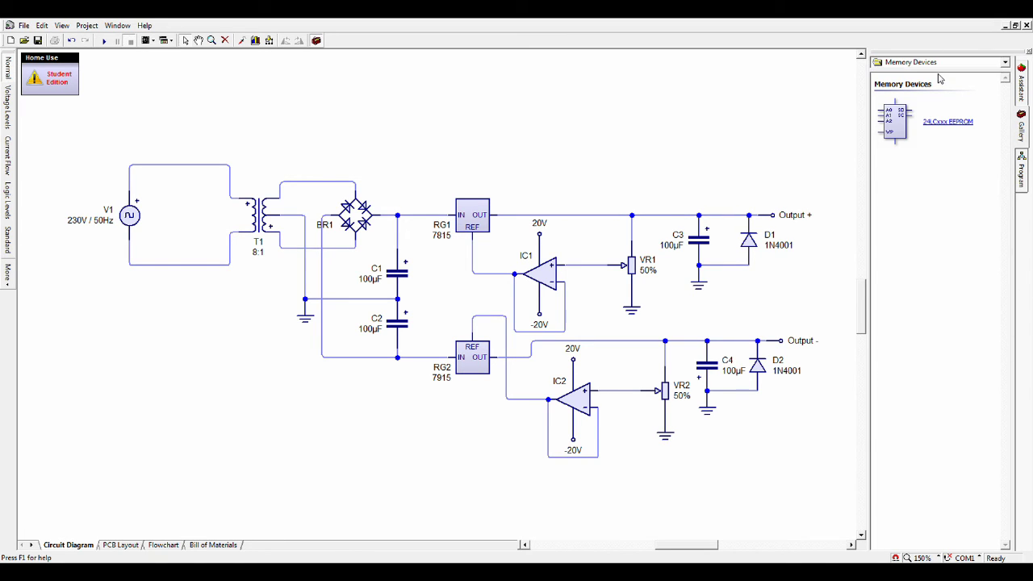
{"action": "left_click", "coordinate": [1021, 165]}
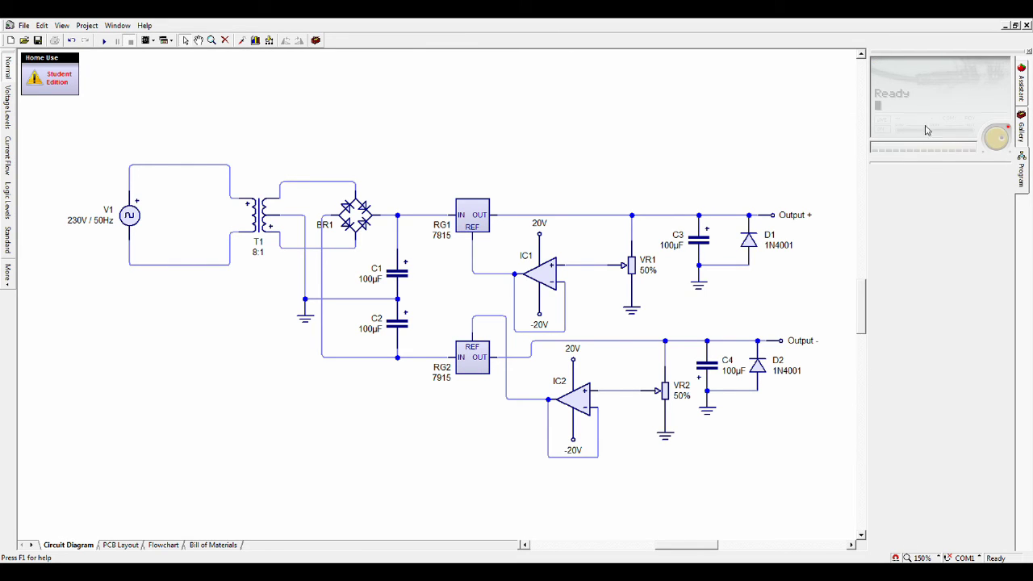
Switch between the Getting Started assistant and the Memory Devices gallery, ending on Memory Devices
{"action": "left_click", "coordinate": [1022, 126]}
{"action": "left_click", "coordinate": [1024, 99]}
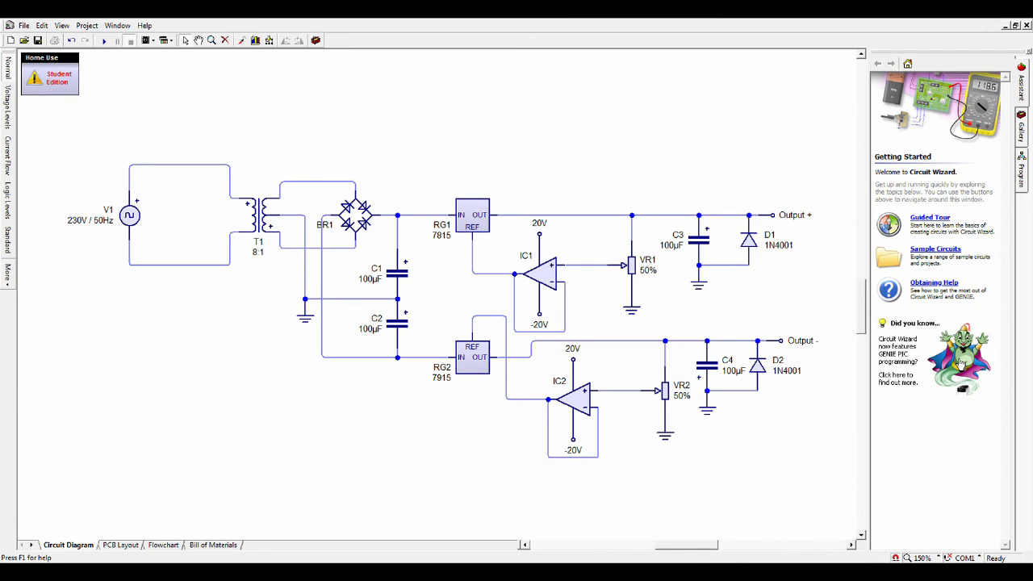
{"action": "left_click", "coordinate": [1025, 144]}
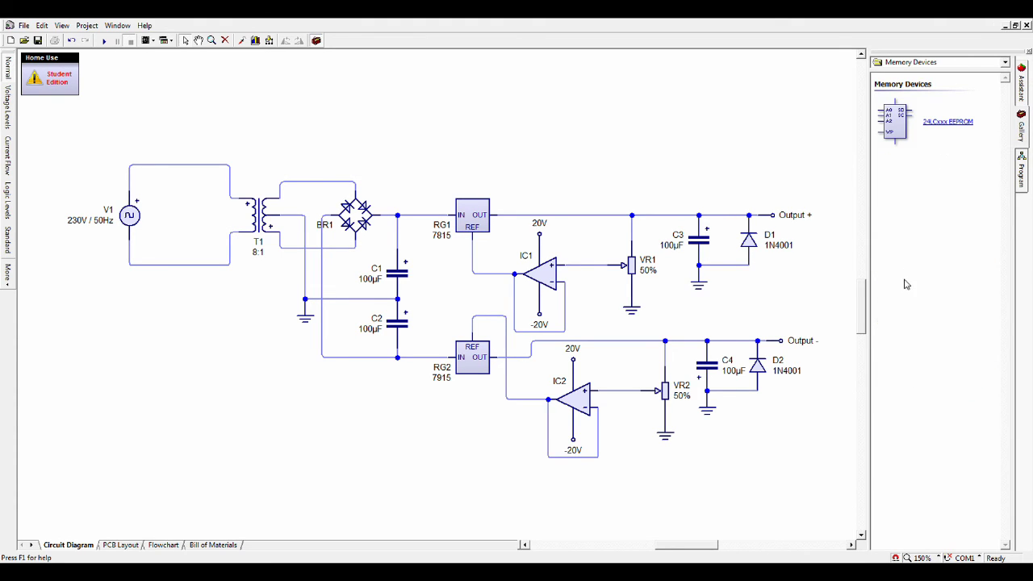
{"action": "left_click", "coordinate": [1022, 87]}
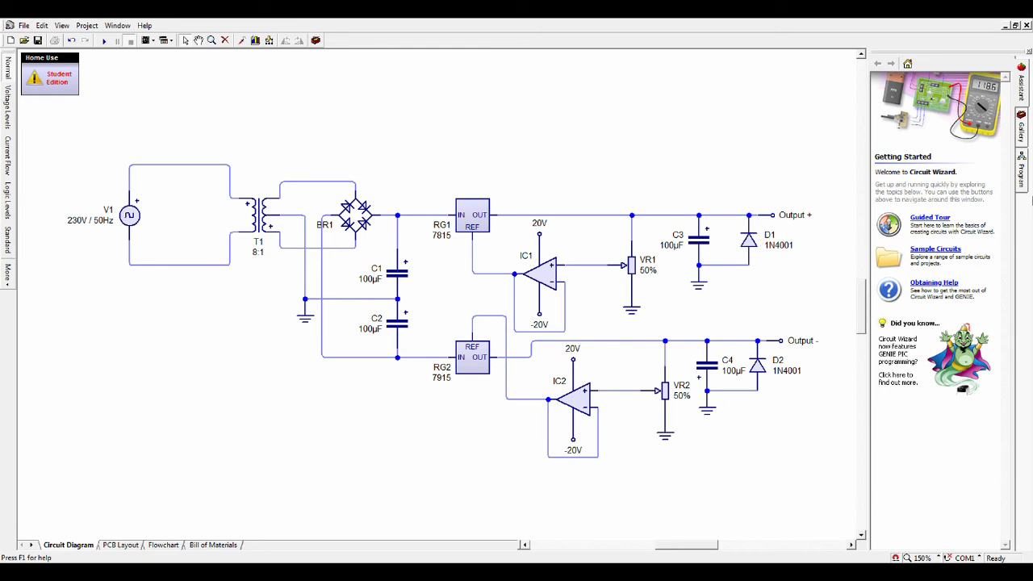
{"action": "left_click", "coordinate": [1022, 129]}
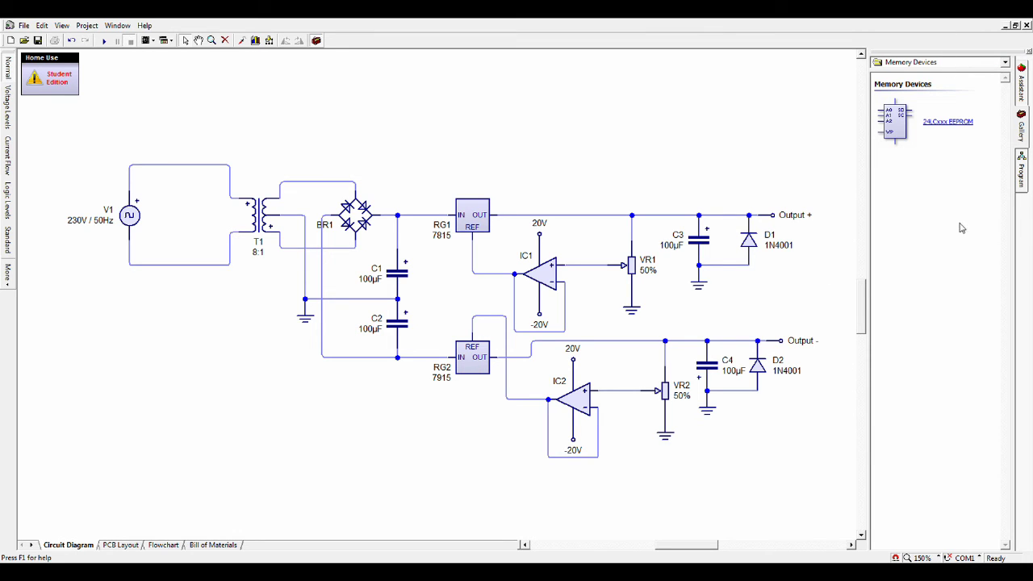
Browse the Dual-In-Line gallery, then place and delete a 4-pin DIL chip
{"action": "scroll", "coordinate": [969, 210], "scroll_direction": "down", "scroll_amount": 5}
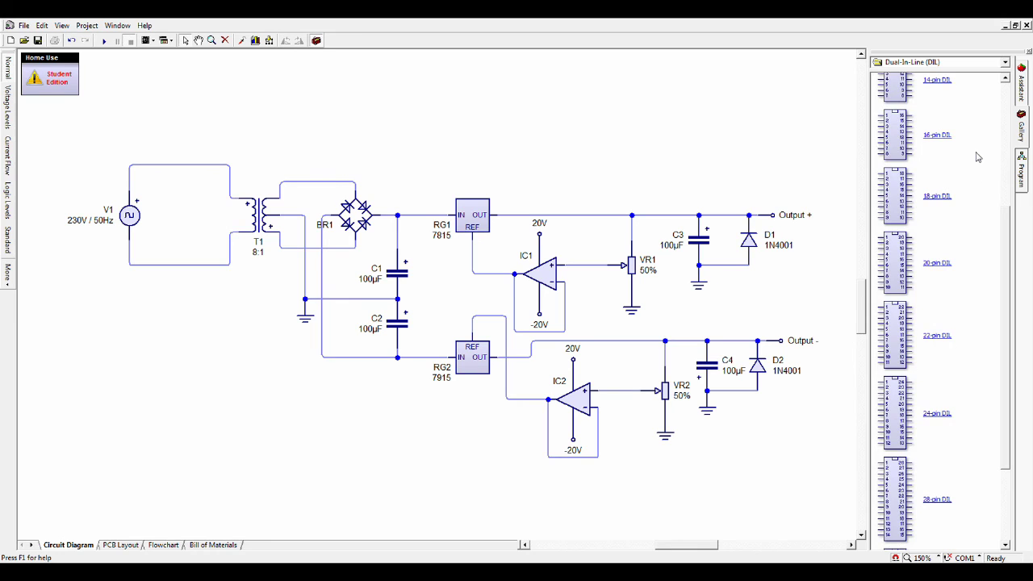
{"action": "scroll", "coordinate": [978, 157], "scroll_direction": "down", "scroll_amount": 3}
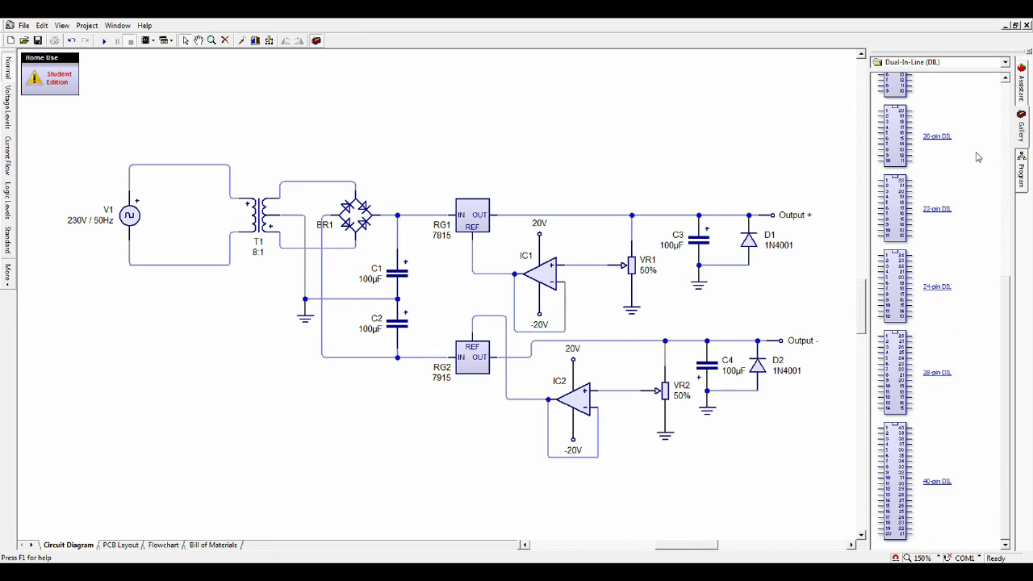
{"action": "scroll", "coordinate": [977, 157], "scroll_direction": "up", "scroll_amount": 8}
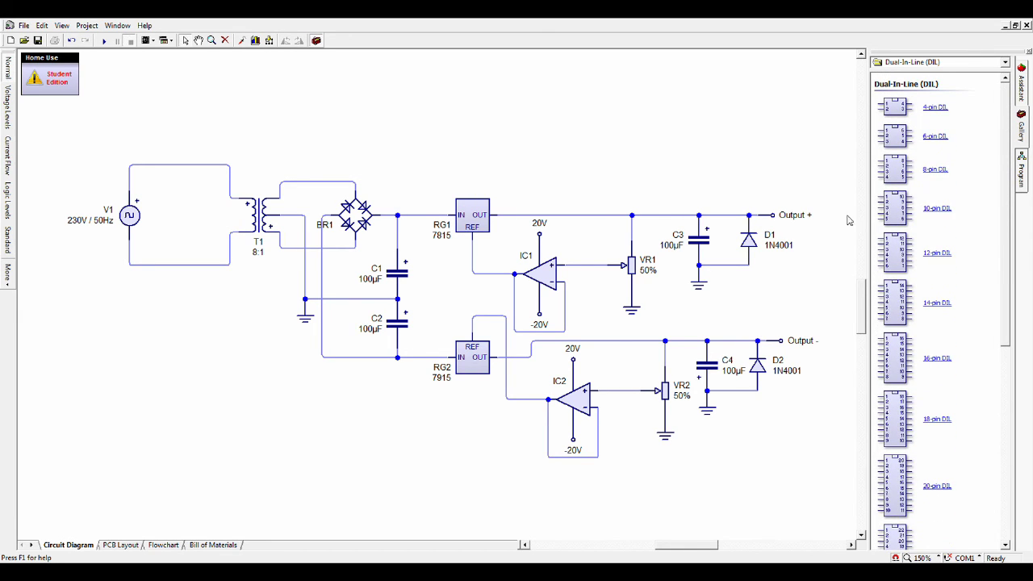
{"action": "left_click_drag", "start_coordinate": [896, 109], "coordinate": [679, 149]}
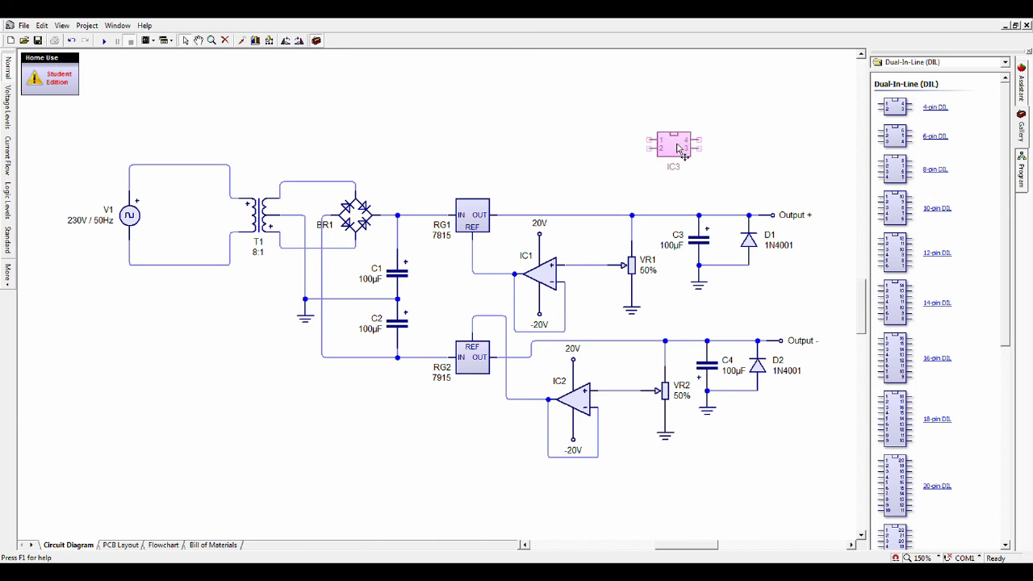
{"action": "key", "text": "Delete"}
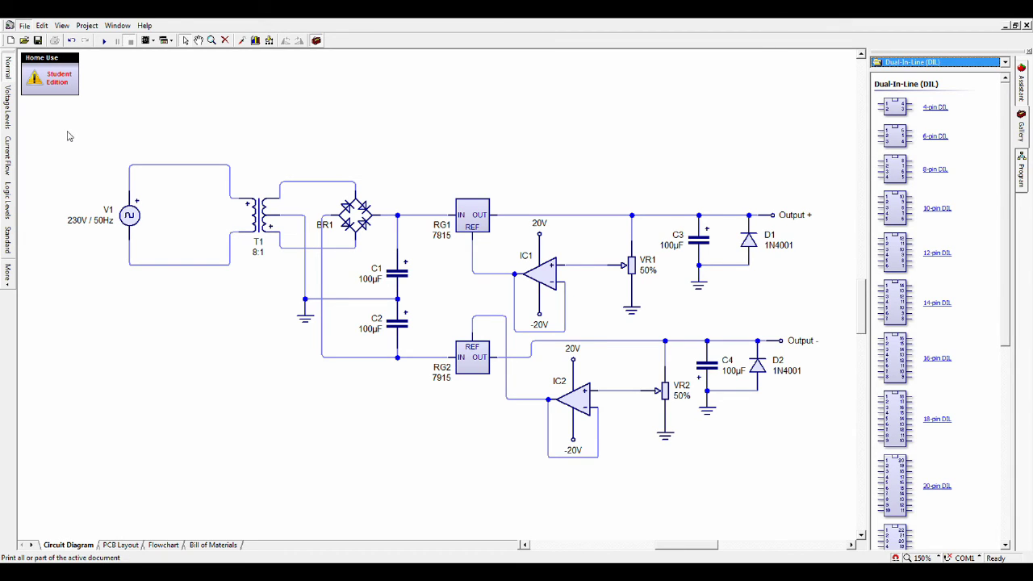
Look through the Edit menu without choosing a command, then move on to Electromechanical
{"action": "left_click", "coordinate": [42, 26]}
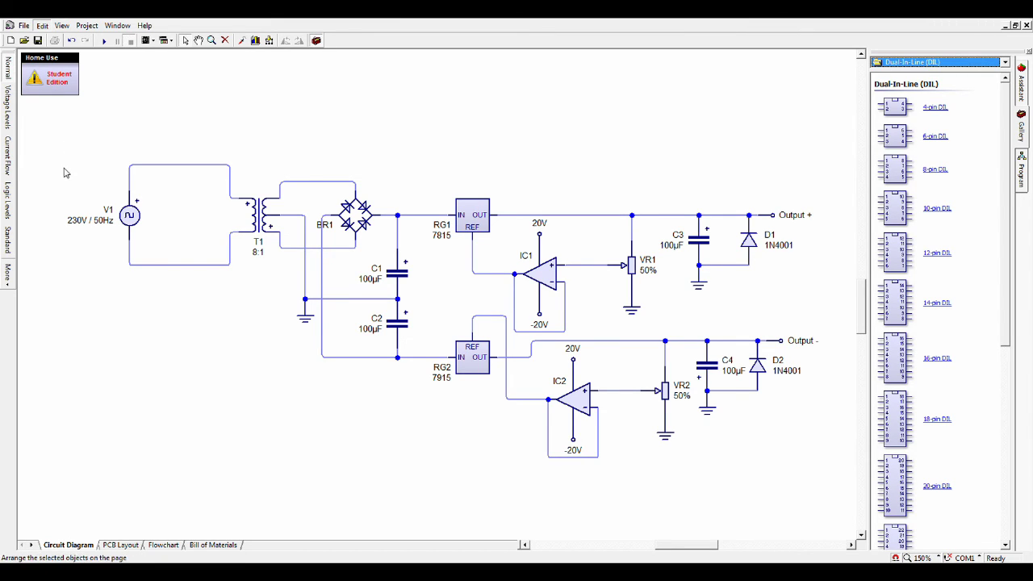
{"action": "left_click", "coordinate": [259, 102]}
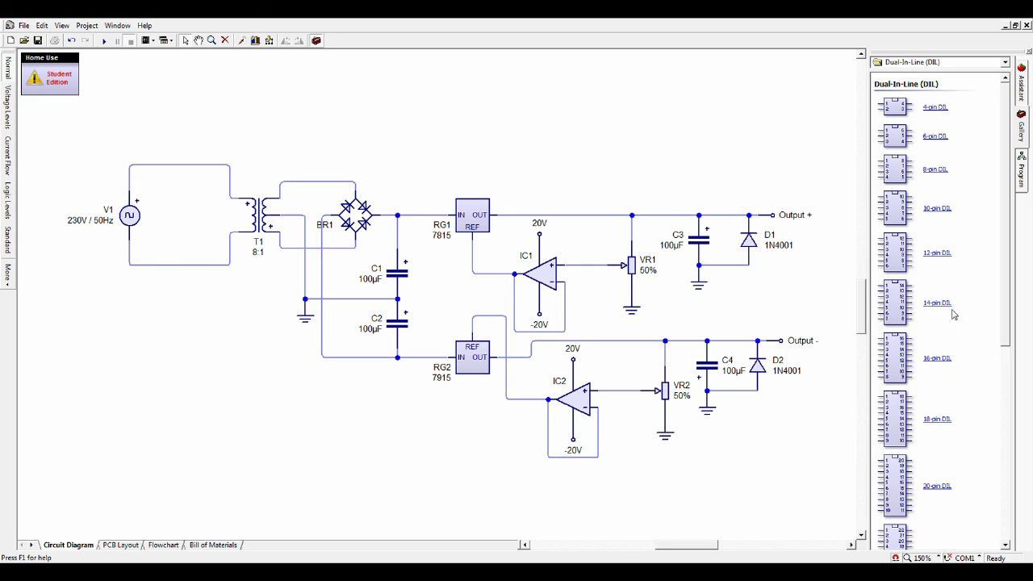
{"action": "scroll", "coordinate": [959, 347], "scroll_direction": "down", "scroll_amount": 1}
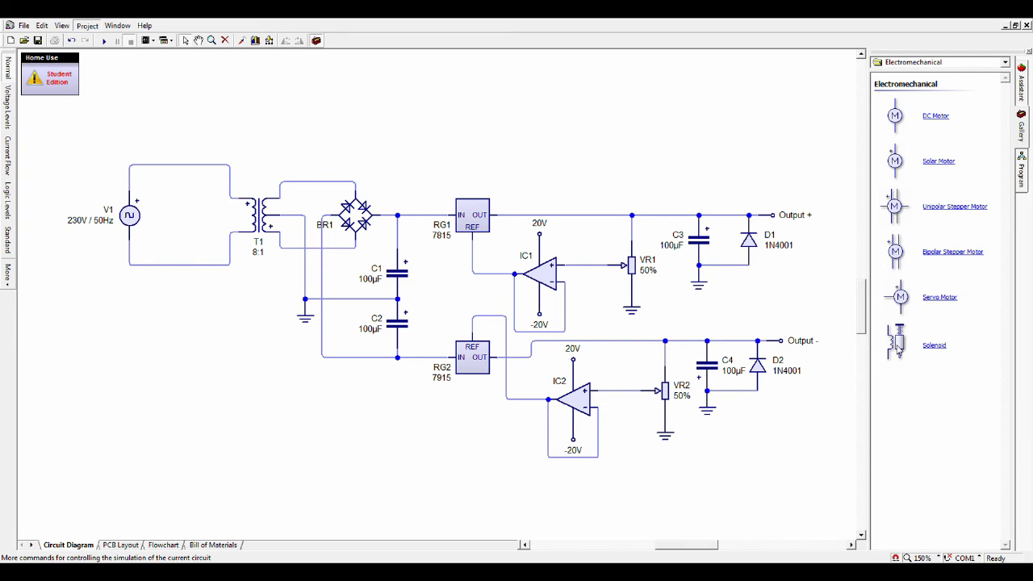
Show the Relays gallery category and zoom around the schematic
{"action": "left_click", "coordinate": [928, 66]}
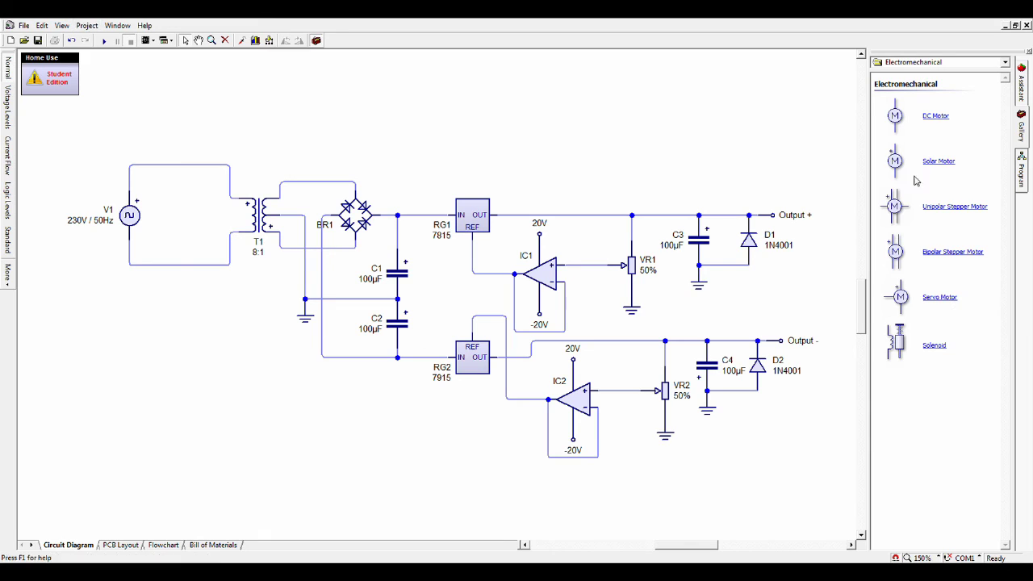
{"action": "left_click", "coordinate": [944, 338]}
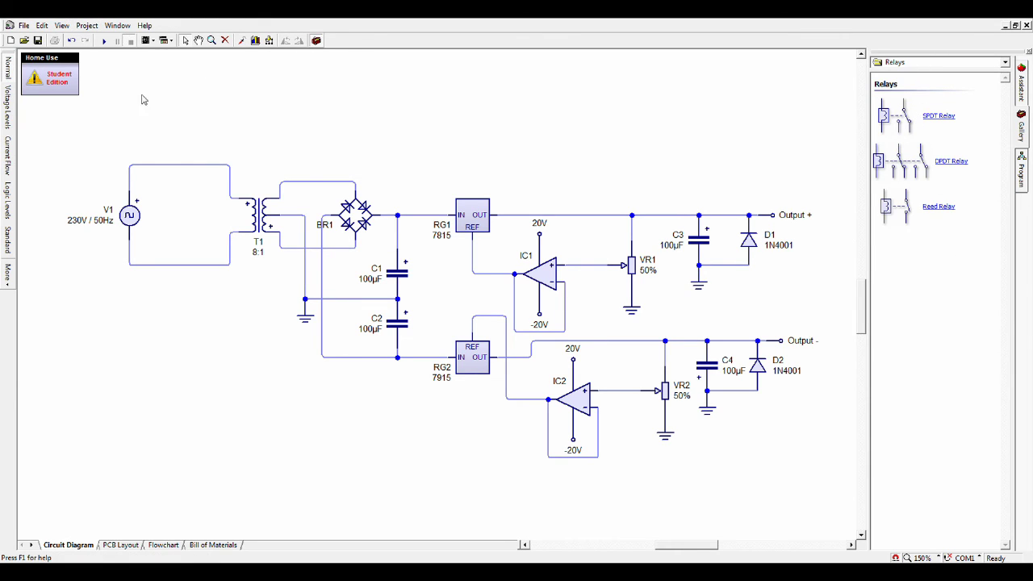
{"action": "scroll", "coordinate": [156, 240], "scroll_direction": "up", "scroll_amount": 1}
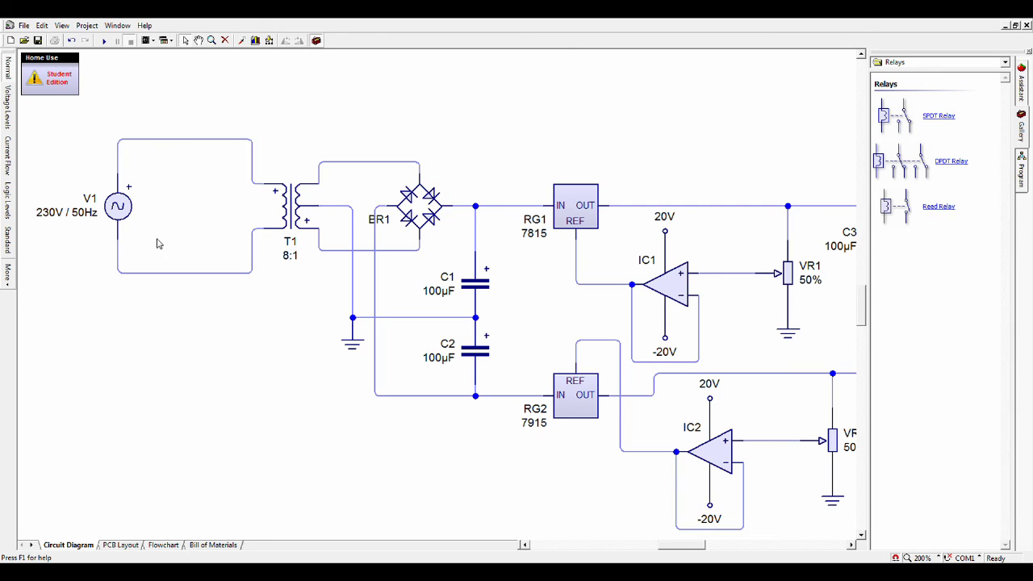
{"action": "scroll", "coordinate": [156, 238], "scroll_direction": "down", "scroll_amount": 2}
{"action": "scroll", "coordinate": [500, 255], "scroll_direction": "up", "scroll_amount": 1}
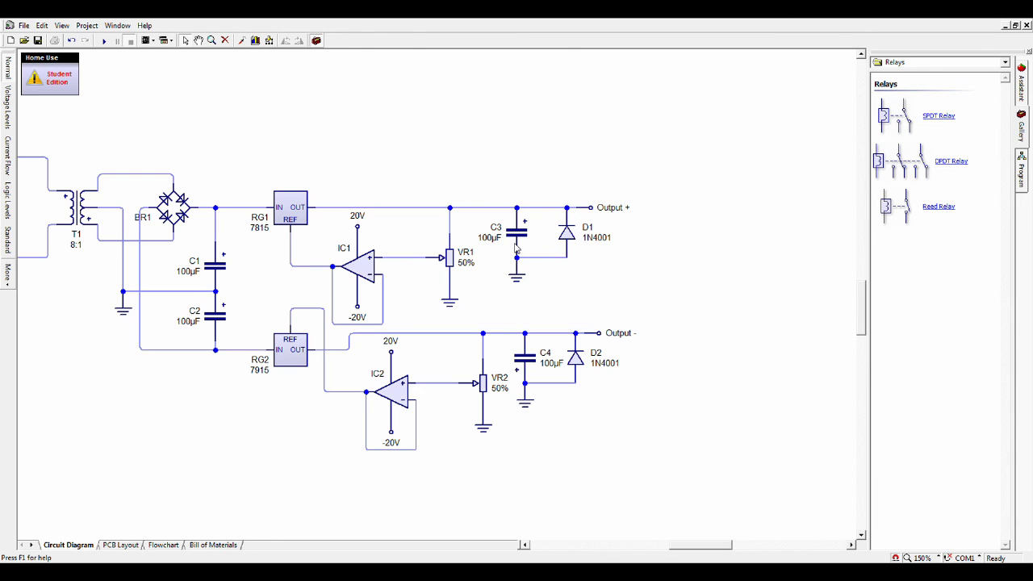
{"action": "left_click_drag", "start_coordinate": [719, 549], "coordinate": [701, 558]}
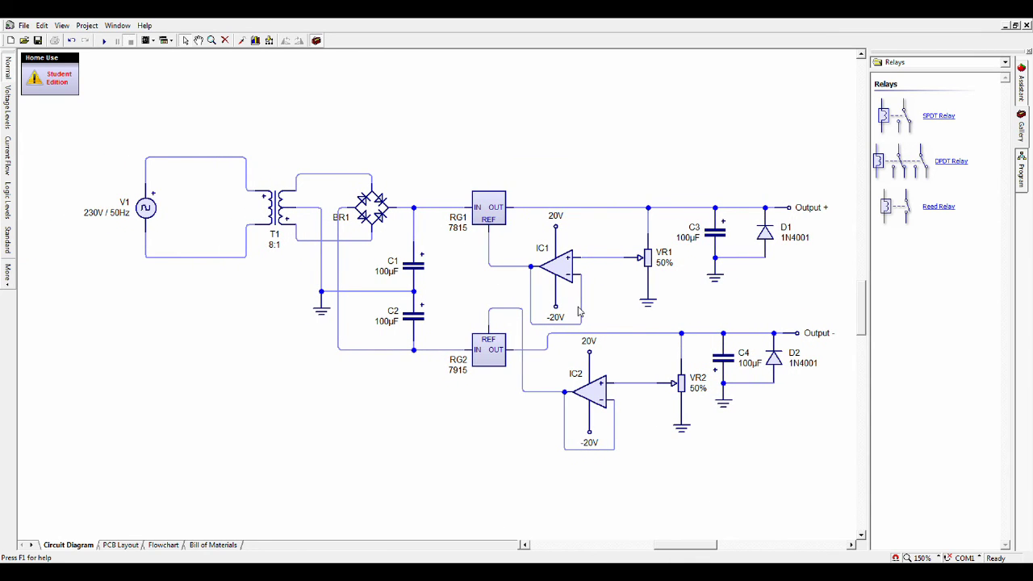
Select and deselect the VR1 potentiometer twice
{"action": "left_click", "coordinate": [649, 262]}
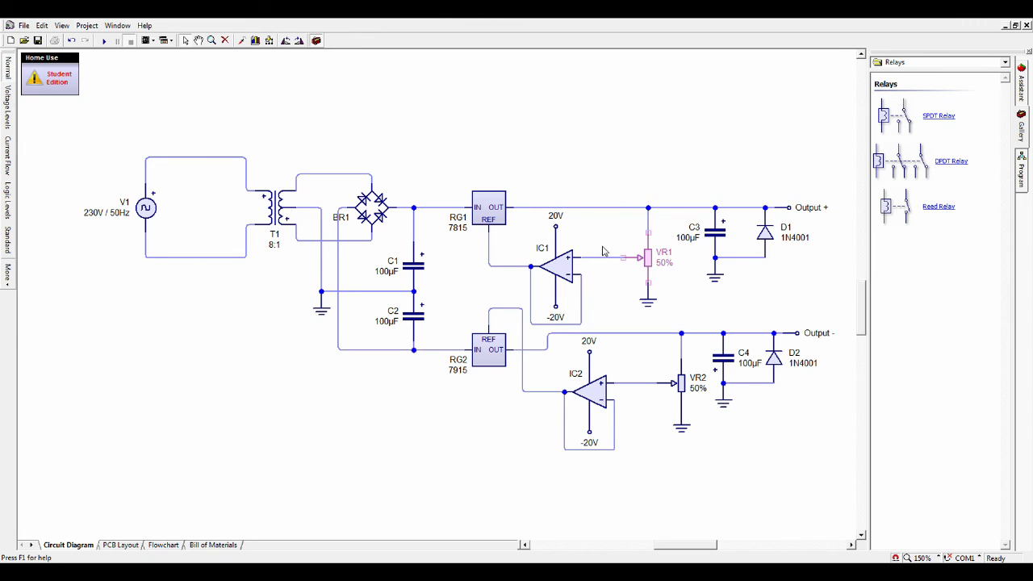
{"action": "left_click", "coordinate": [605, 297]}
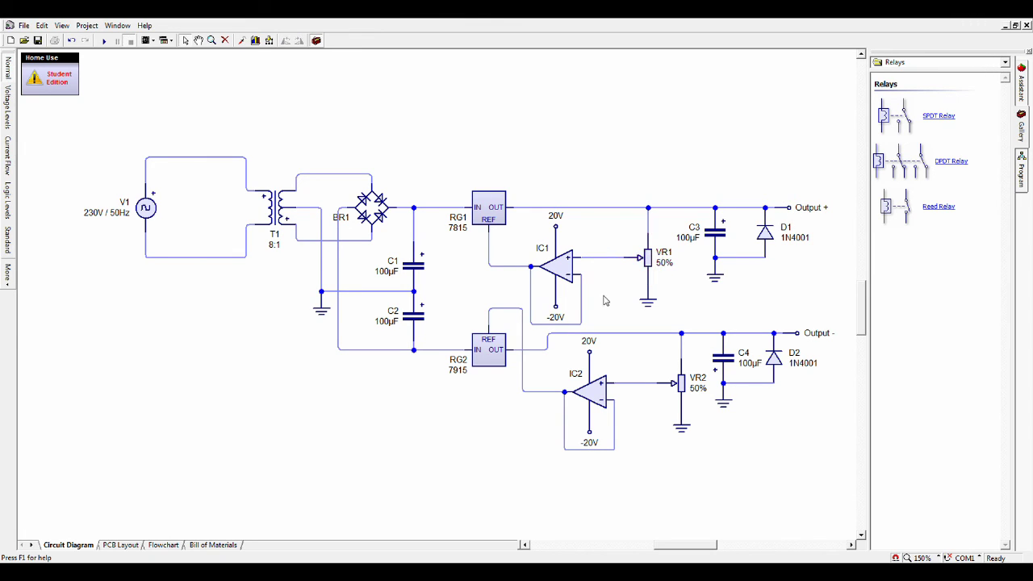
{"action": "left_click", "coordinate": [646, 261]}
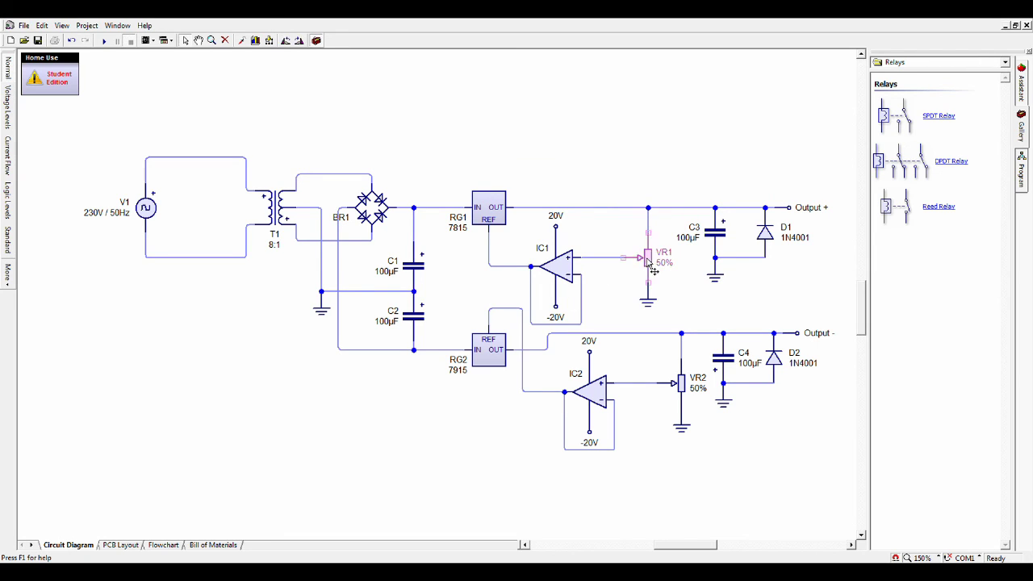
{"action": "left_click", "coordinate": [616, 294]}
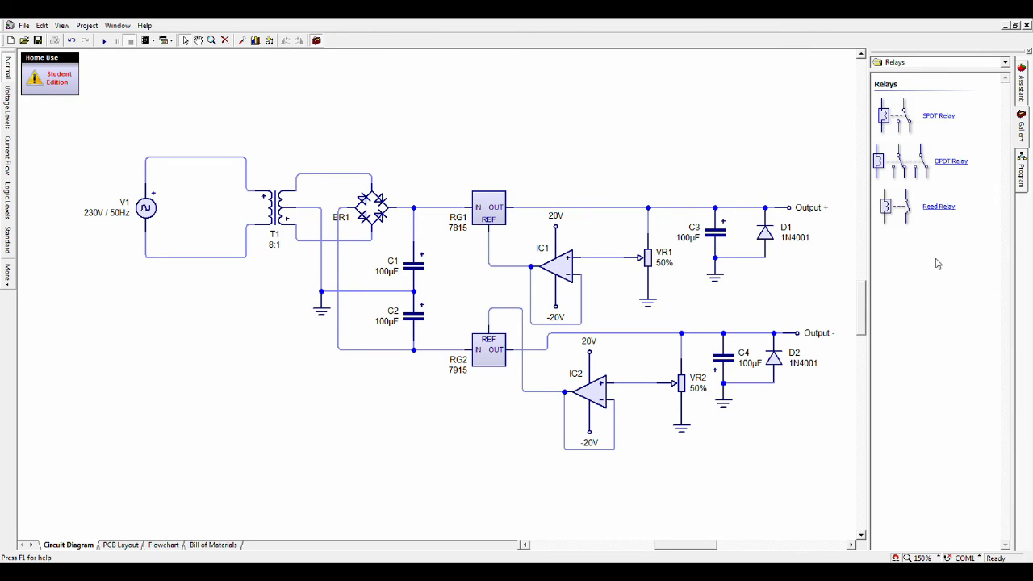
Step the gallery through Audio, Sockets and Diodes to the Sensors category
{"action": "scroll", "coordinate": [936, 274], "scroll_direction": "up", "scroll_amount": 1}
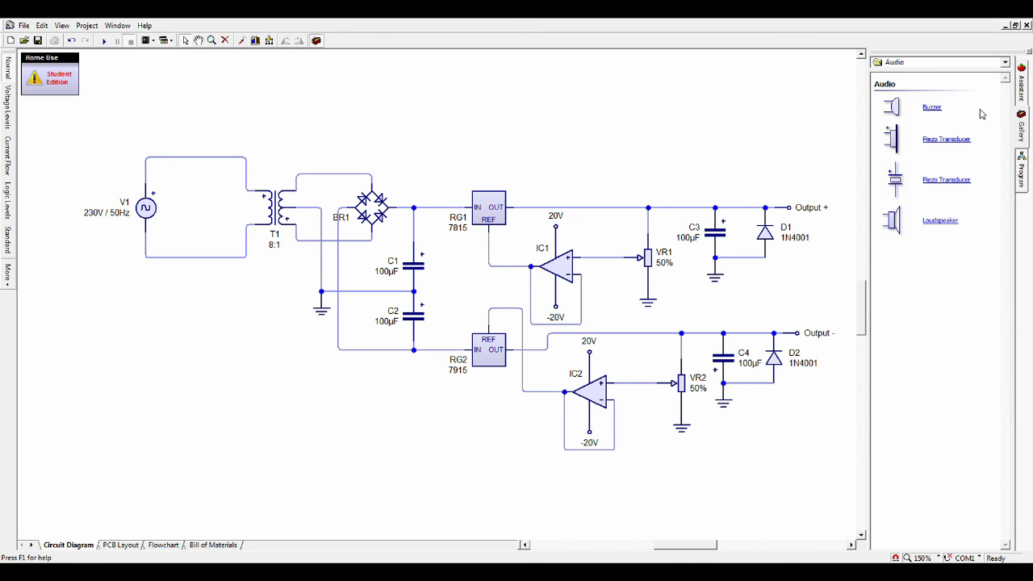
{"action": "scroll", "coordinate": [979, 131], "scroll_direction": "down", "scroll_amount": 3}
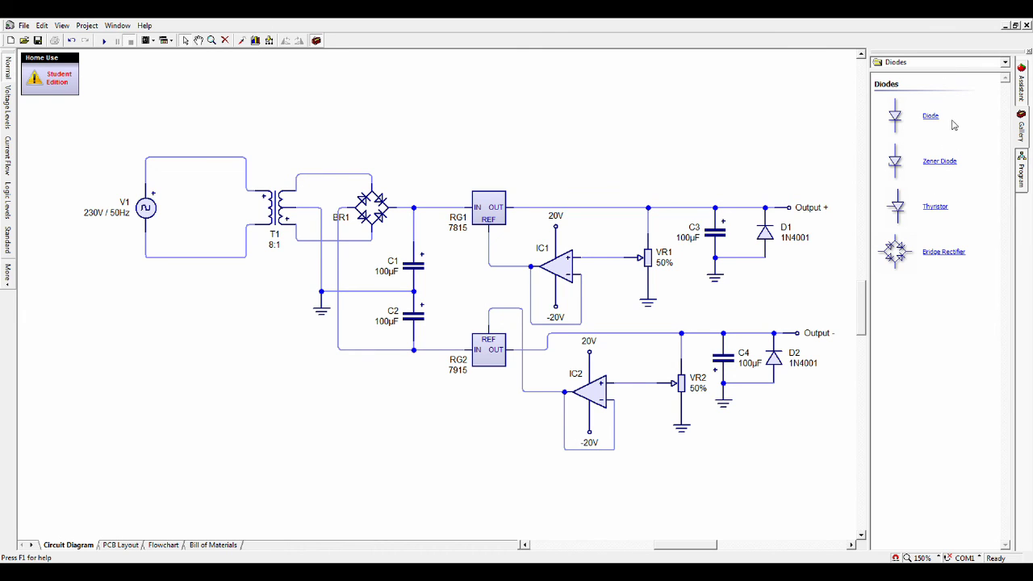
{"action": "scroll", "coordinate": [955, 124], "scroll_direction": "down", "scroll_amount": 1}
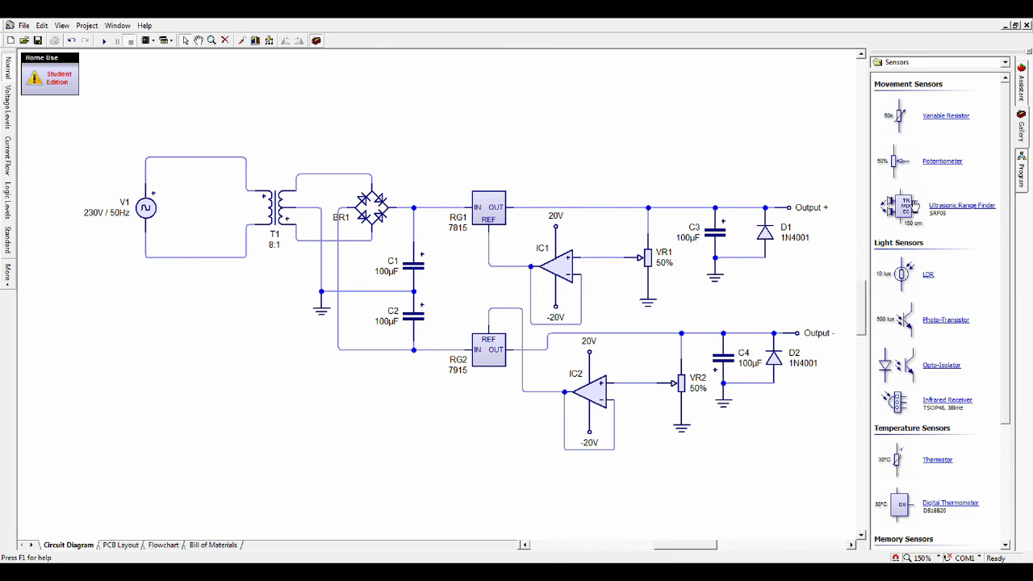
Scroll to the Memory and Timing Sensors and place a DS1307 Real-Time Clock as IN1
{"action": "scroll", "coordinate": [932, 290], "scroll_direction": "down", "scroll_amount": 1}
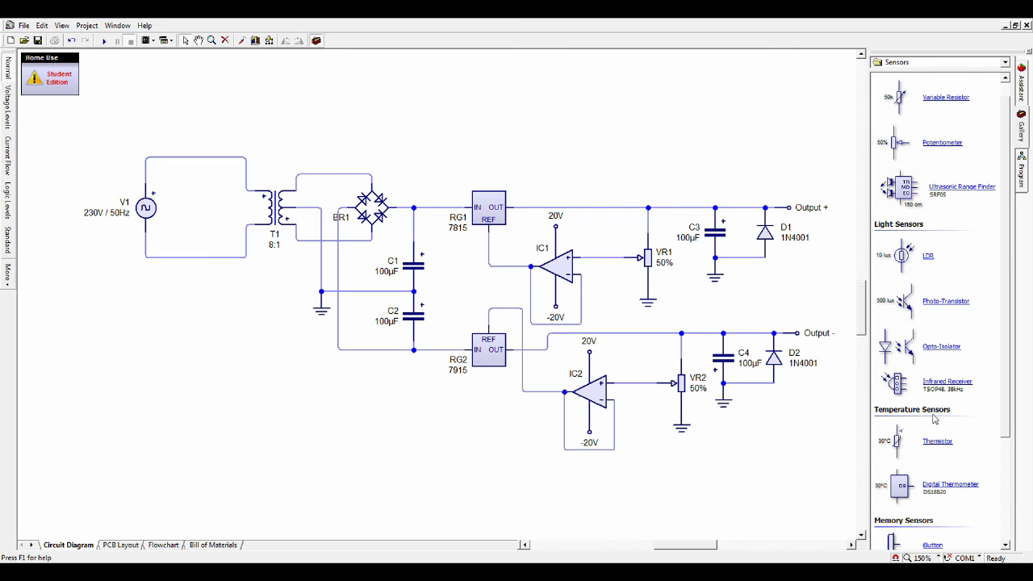
{"action": "scroll", "coordinate": [936, 492], "scroll_direction": "down", "scroll_amount": 1}
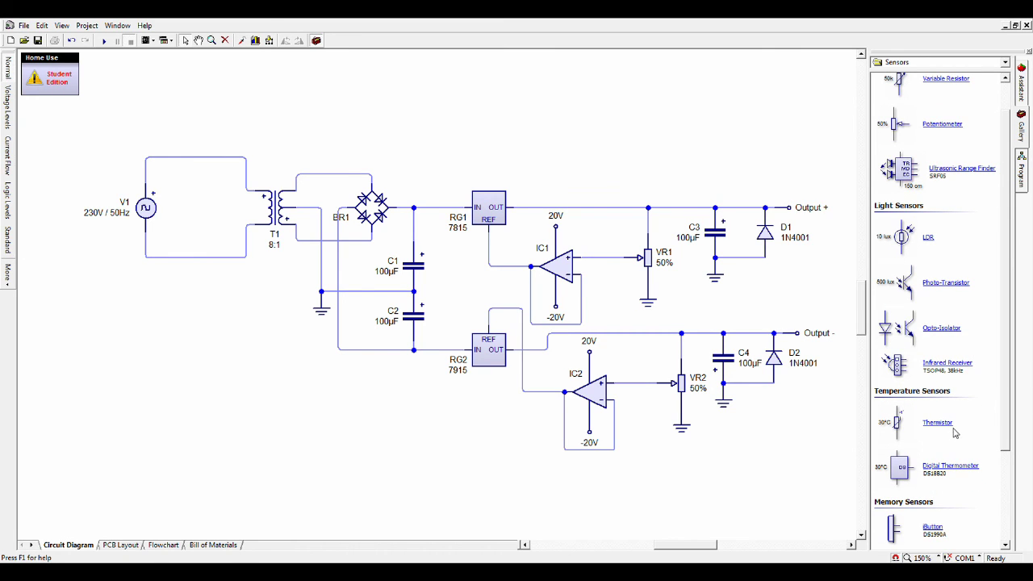
{"action": "scroll", "coordinate": [955, 433], "scroll_direction": "down", "scroll_amount": 5}
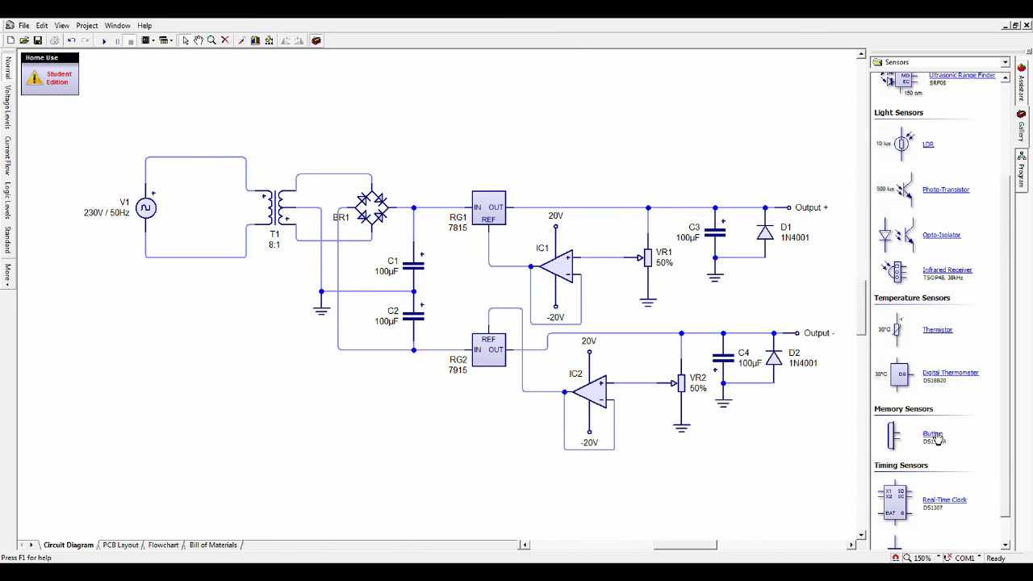
{"action": "scroll", "coordinate": [920, 428], "scroll_direction": "down", "scroll_amount": 2}
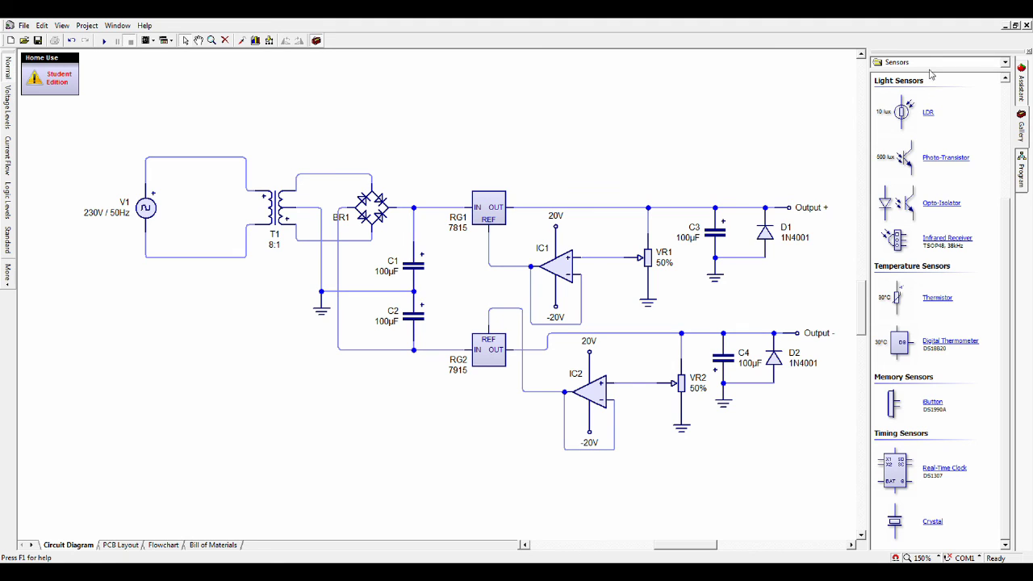
{"action": "left_click_drag", "start_coordinate": [895, 459], "coordinate": [812, 474]}
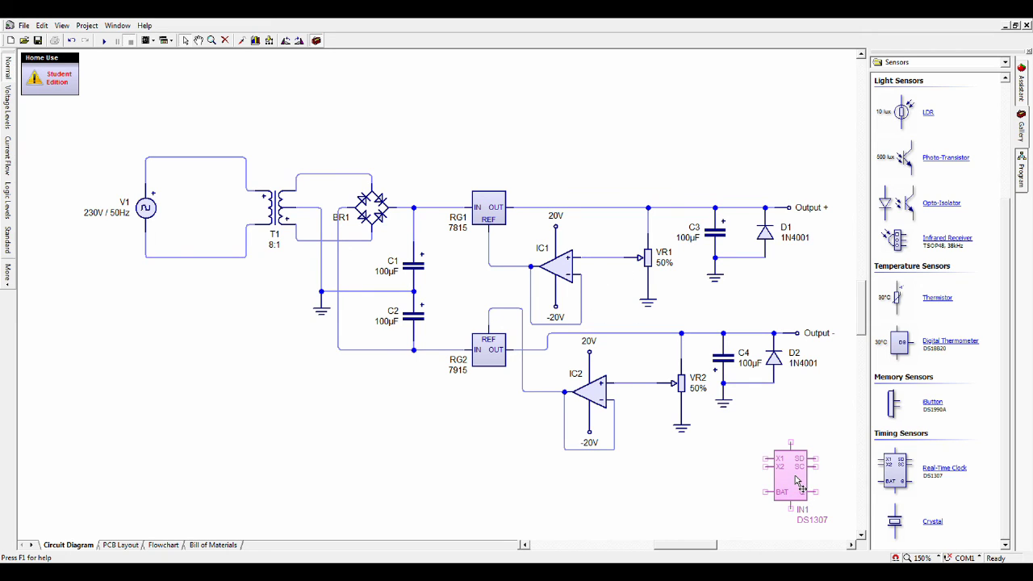
{"action": "key", "text": "Delete"}
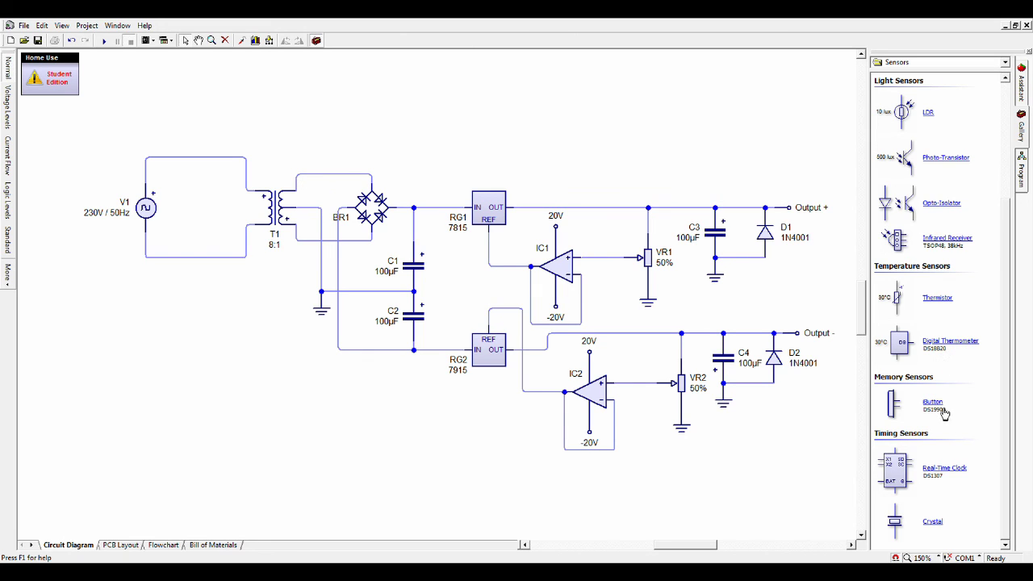
{"action": "scroll", "coordinate": [941, 407], "scroll_direction": "up", "scroll_amount": 3}
Place a 4x4 keypad as SW1 on the schematic, reposition it, then delete it
{"action": "scroll", "coordinate": [941, 400], "scroll_direction": "up", "scroll_amount": 2}
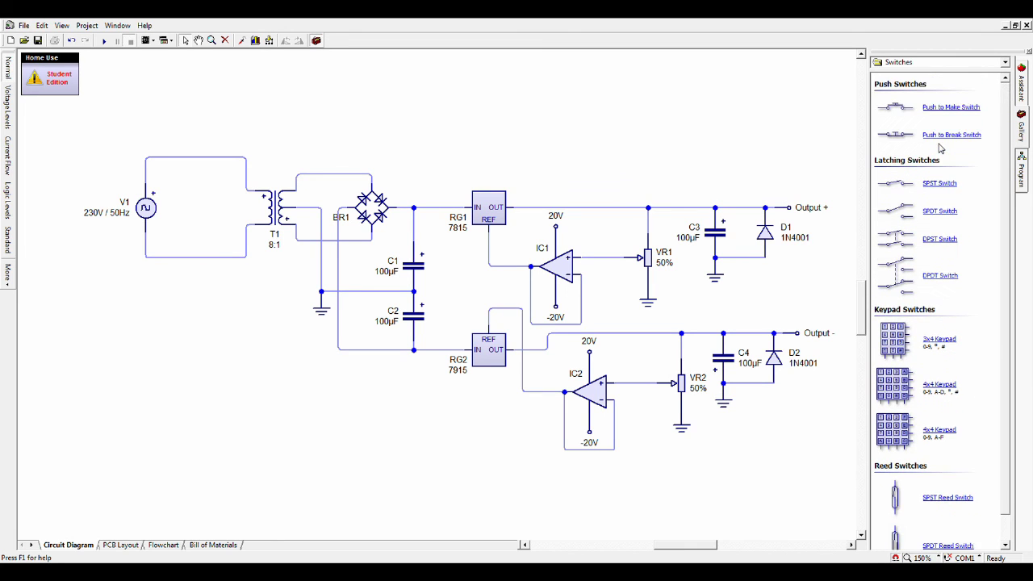
{"action": "scroll", "coordinate": [940, 148], "scroll_direction": "down", "scroll_amount": 1}
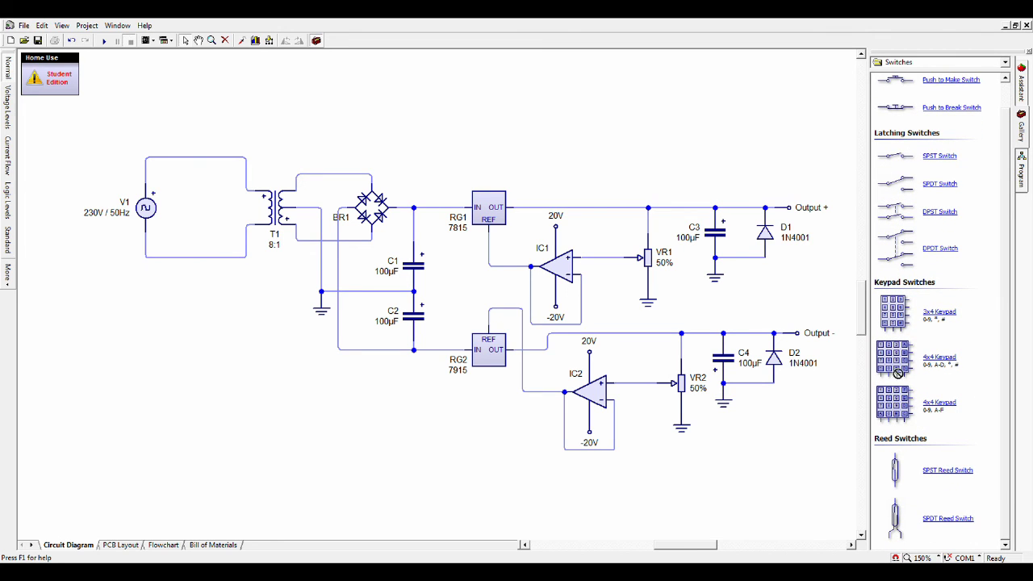
{"action": "left_click_drag", "start_coordinate": [898, 372], "coordinate": [214, 391]}
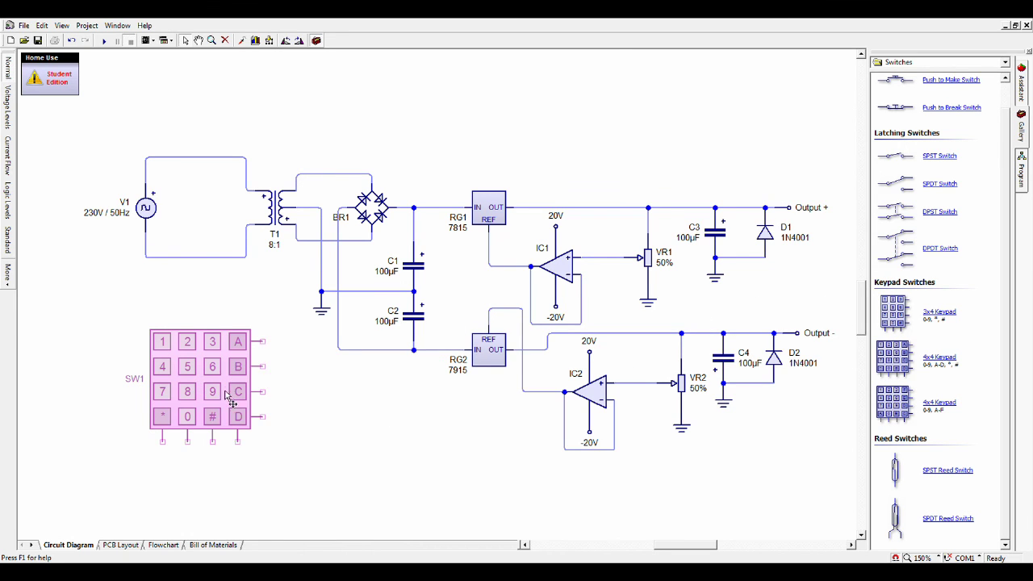
{"action": "left_click_drag", "start_coordinate": [229, 396], "coordinate": [749, 315]}
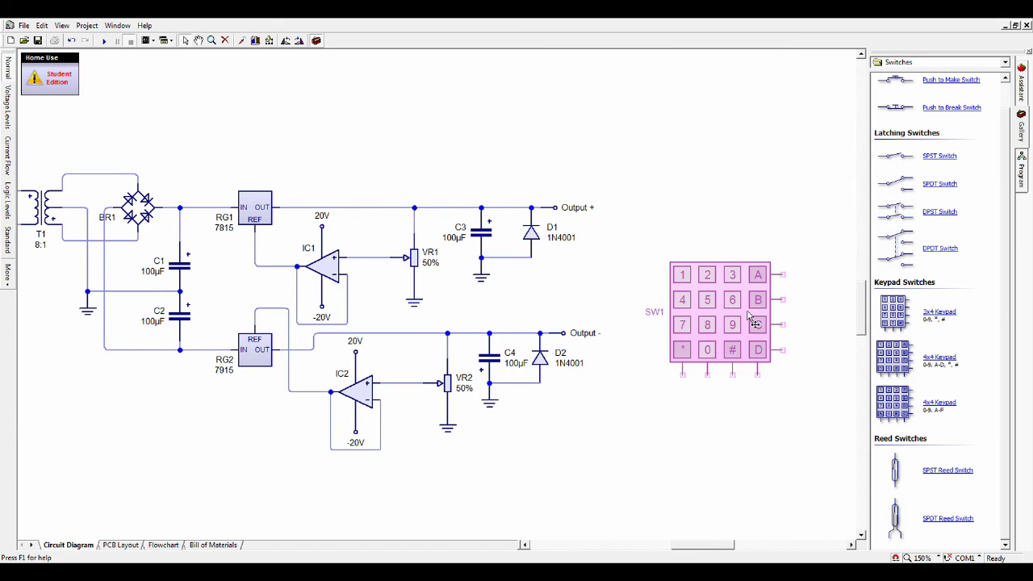
{"action": "key", "text": "Delete"}
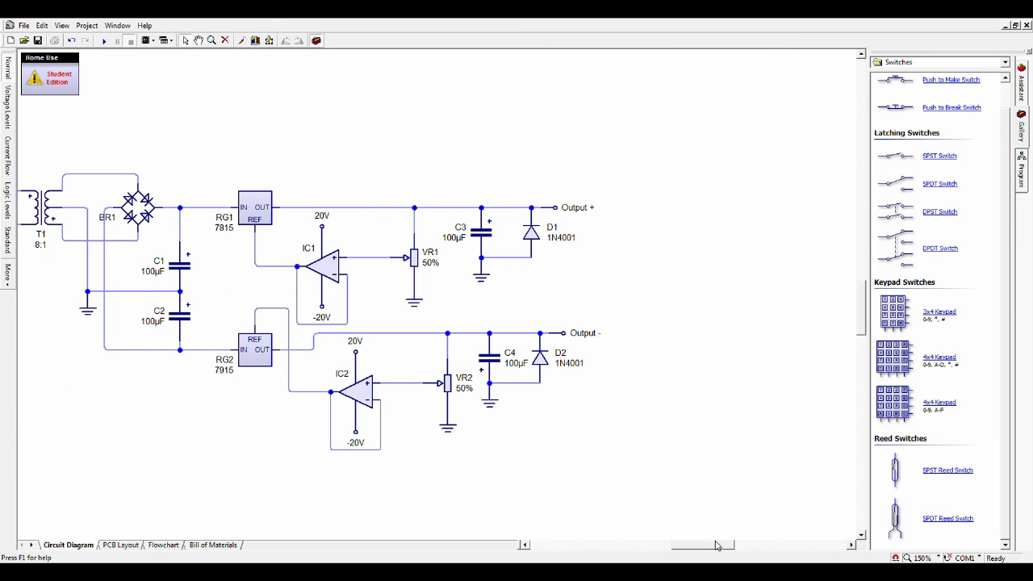
{"action": "left_click_drag", "start_coordinate": [719, 545], "coordinate": [698, 547]}
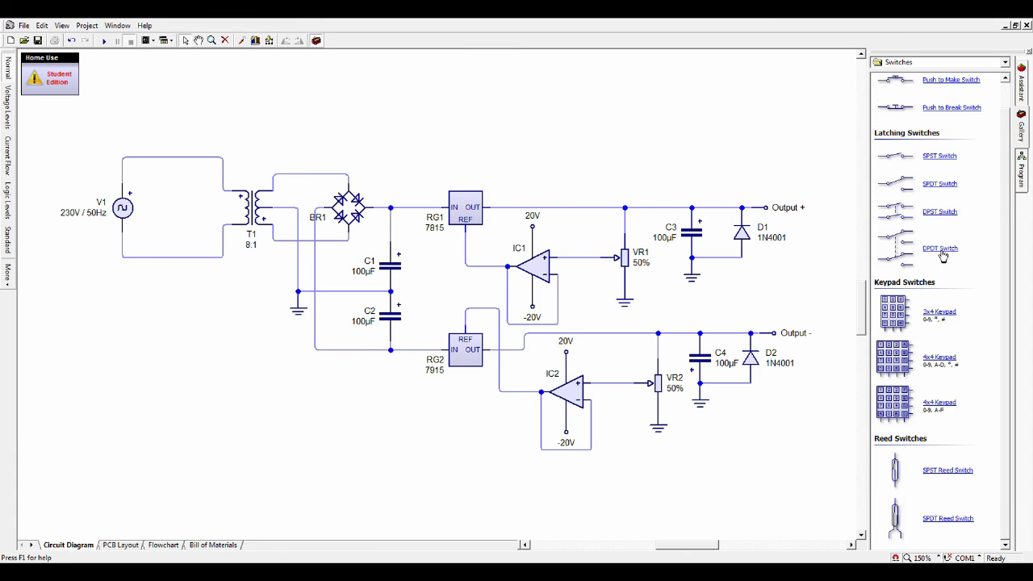
{"action": "scroll", "coordinate": [944, 257], "scroll_direction": "up", "scroll_amount": 1}
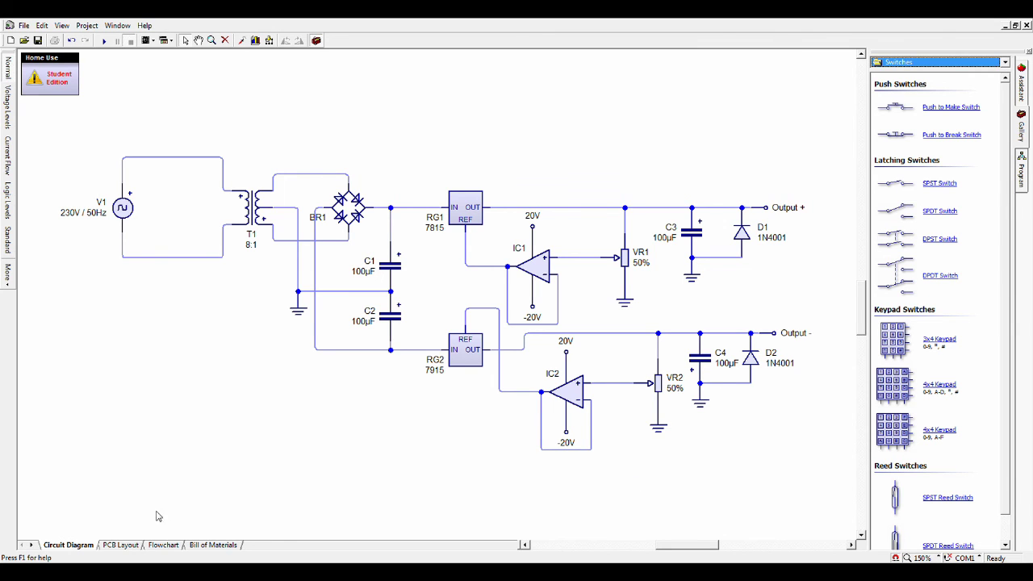
In the PCB Layout, show Breadboard Modules and place, then delete, a 170-pin breadboard
{"action": "left_click", "coordinate": [122, 546]}
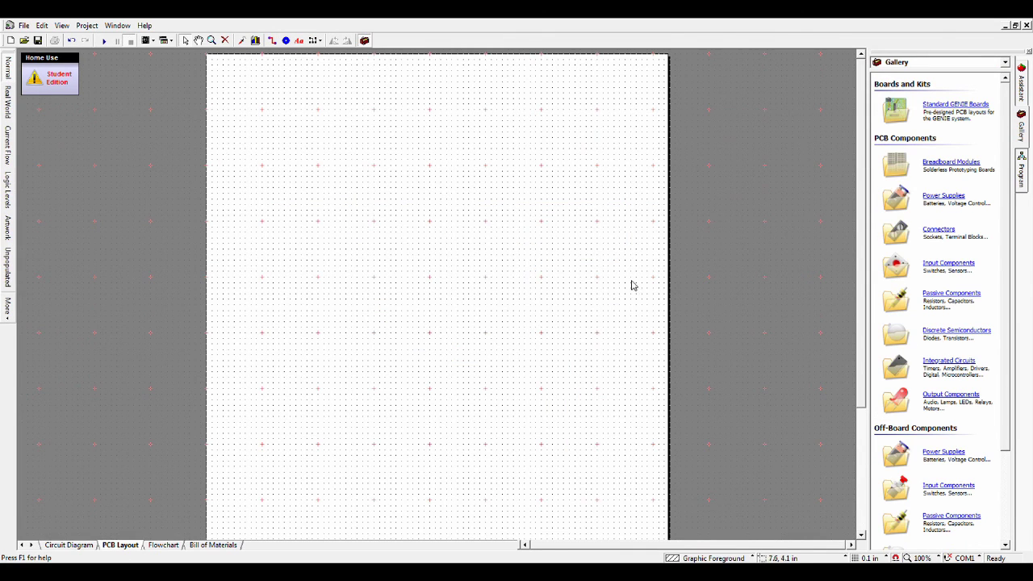
{"action": "left_click", "coordinate": [961, 171]}
{"action": "left_click_drag", "start_coordinate": [885, 171], "coordinate": [477, 299]}
{"action": "scroll", "coordinate": [477, 300], "scroll_direction": "up", "scroll_amount": 1}
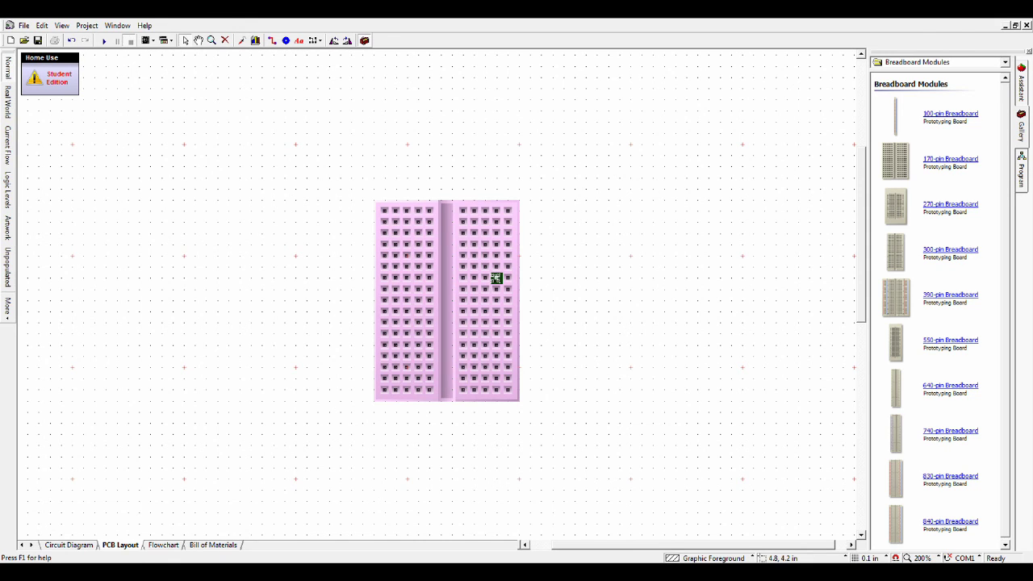
{"action": "left_click", "coordinate": [537, 261]}
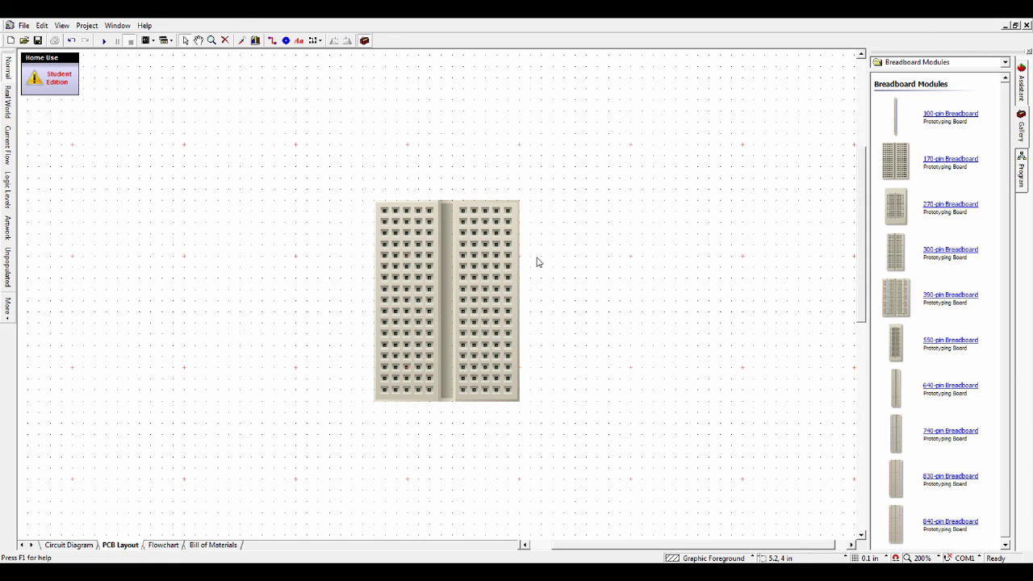
{"action": "left_click", "coordinate": [464, 270]}
{"action": "key", "text": "Delete"}
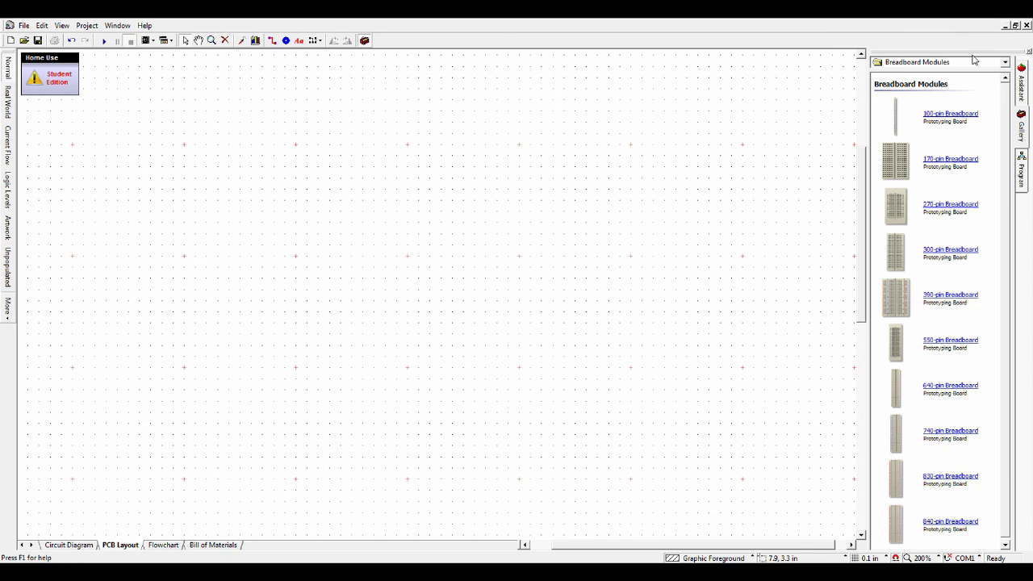
Place a standard 5 mm LED as D1 and a red miniature 3 mm LED as D2 on the board
{"action": "scroll", "coordinate": [958, 66], "scroll_direction": "down", "scroll_amount": 3}
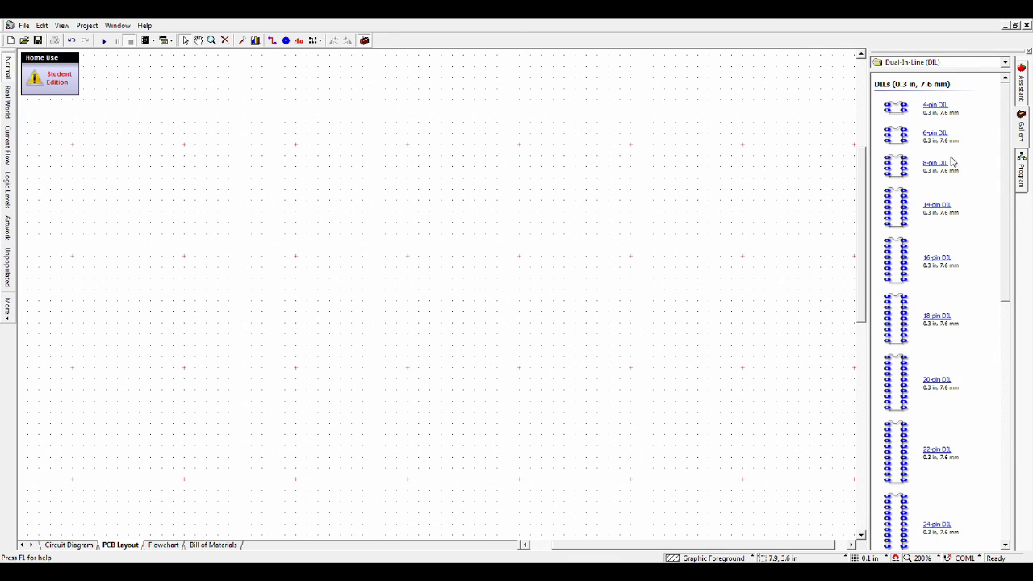
{"action": "scroll", "coordinate": [943, 154], "scroll_direction": "down", "scroll_amount": 1}
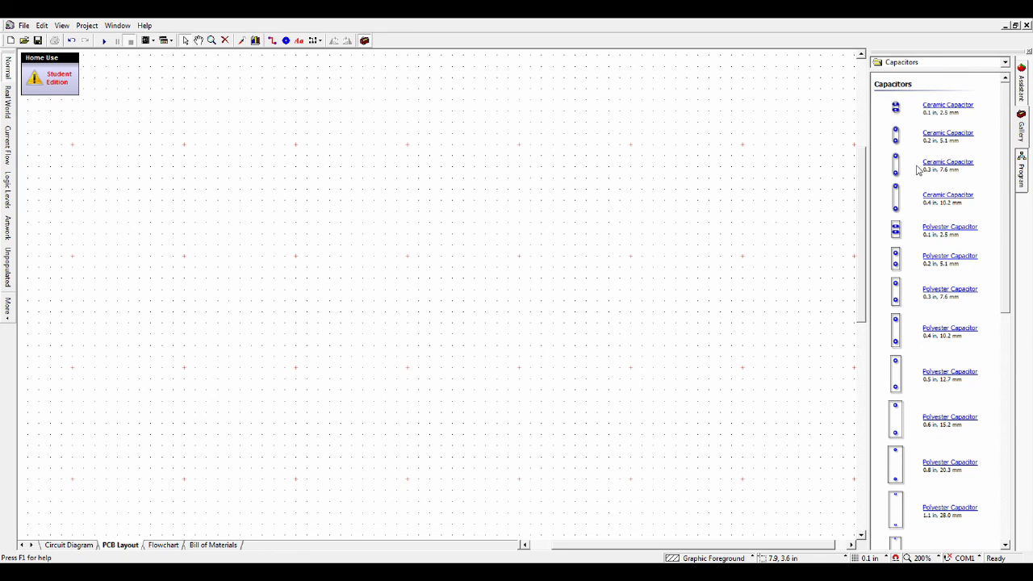
{"action": "scroll", "coordinate": [966, 145], "scroll_direction": "down", "scroll_amount": 1}
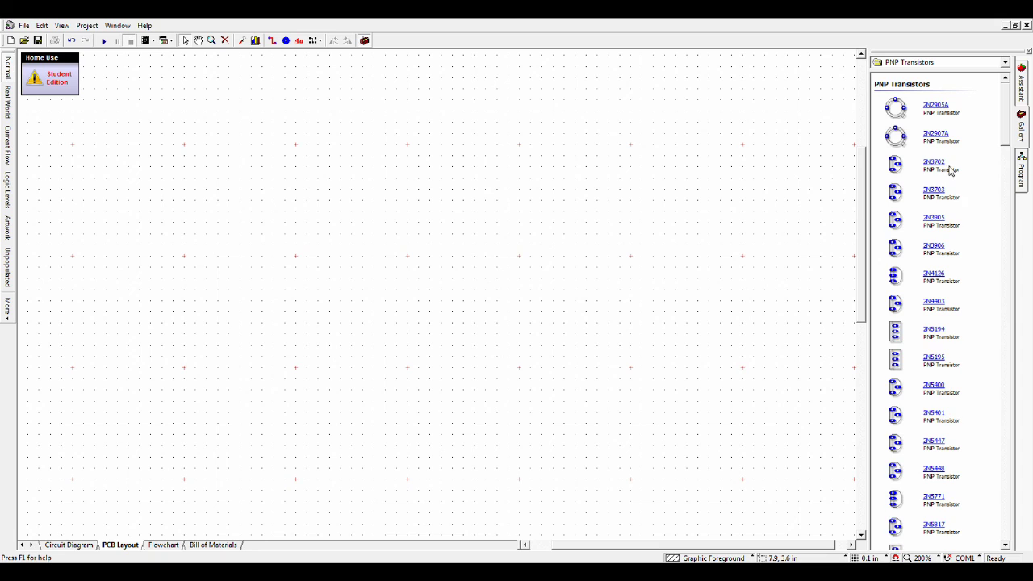
{"action": "scroll", "coordinate": [949, 165], "scroll_direction": "down", "scroll_amount": 1}
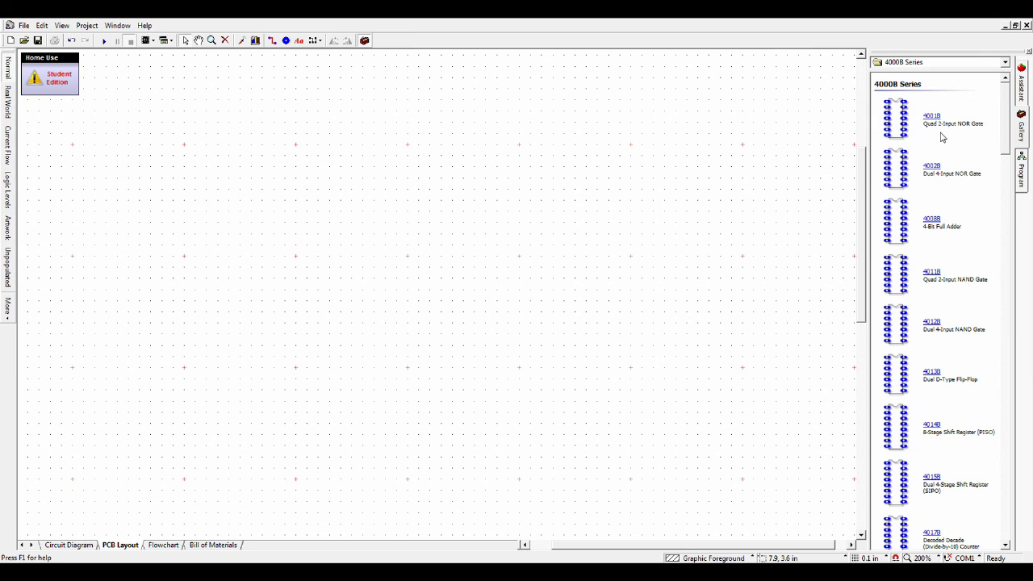
{"action": "scroll", "coordinate": [941, 137], "scroll_direction": "down", "scroll_amount": 1}
{"action": "left_click_drag", "start_coordinate": [941, 138], "coordinate": [657, 244]}
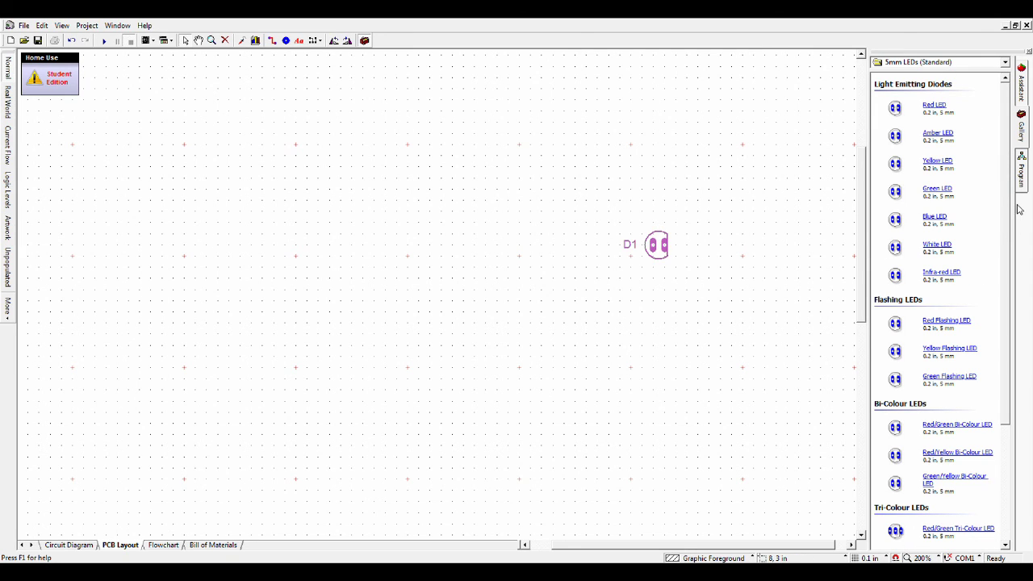
{"action": "scroll", "coordinate": [971, 169], "scroll_direction": "down", "scroll_amount": 1}
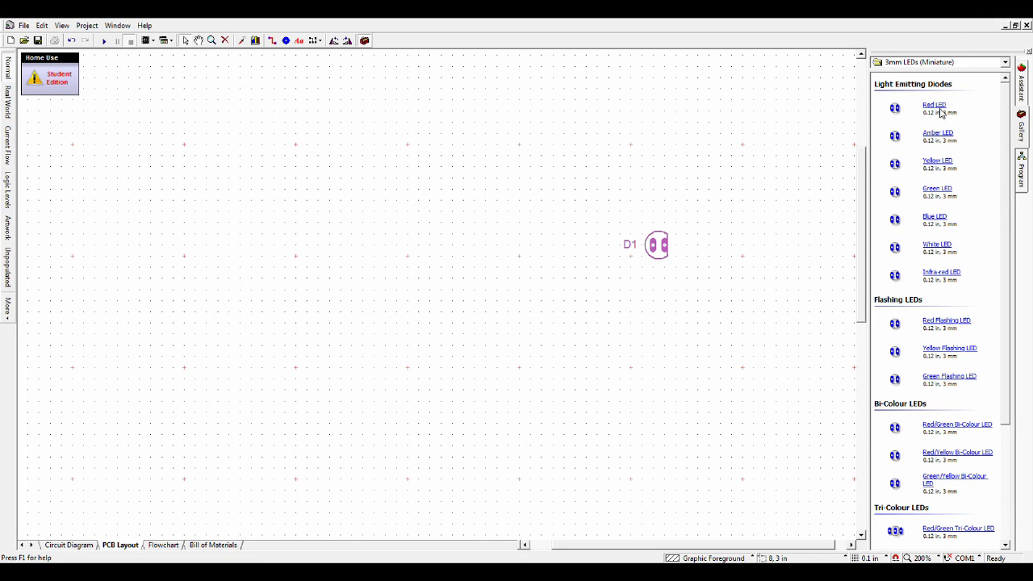
{"action": "left_click_drag", "start_coordinate": [940, 113], "coordinate": [659, 211]}
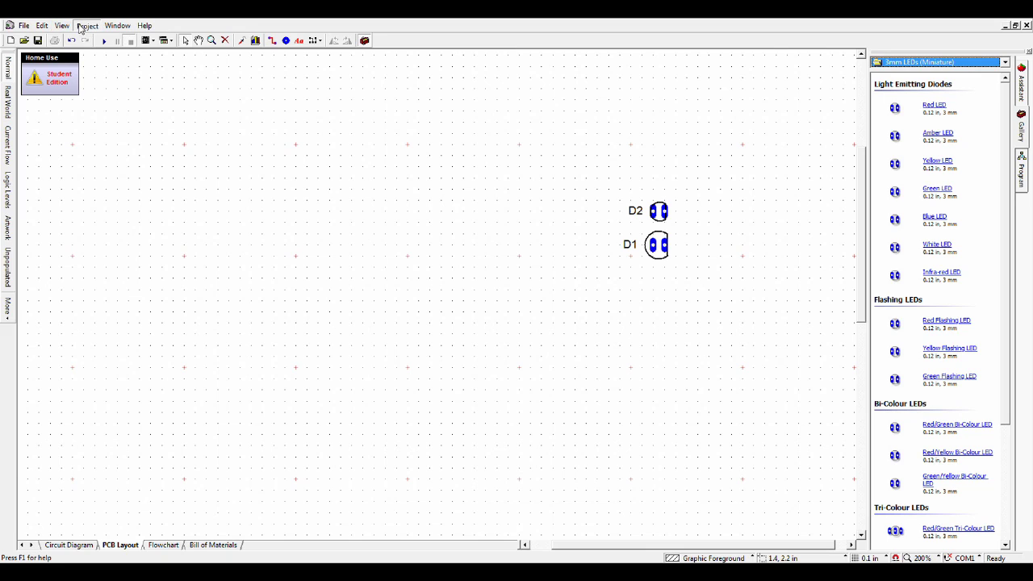
Switch between the Flowchart and Bill of Materials pages to review both
{"action": "left_click", "coordinate": [311, 168]}
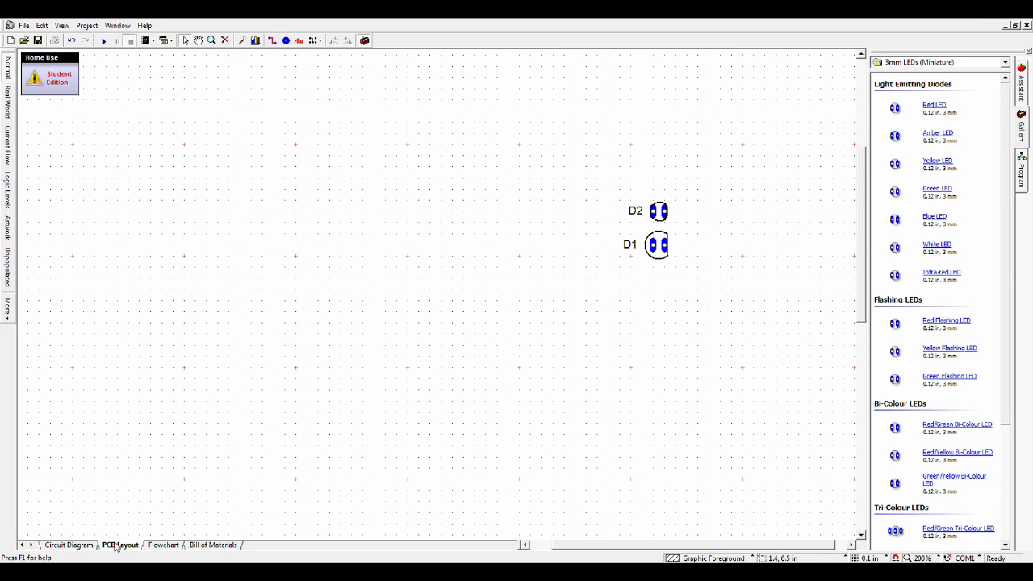
{"action": "left_click", "coordinate": [163, 546]}
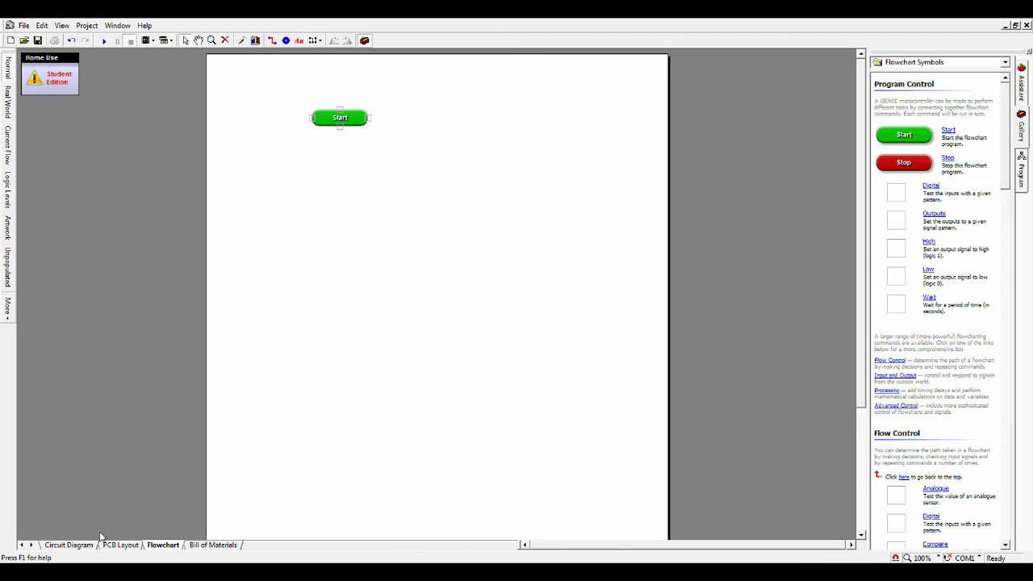
{"action": "left_click", "coordinate": [213, 546]}
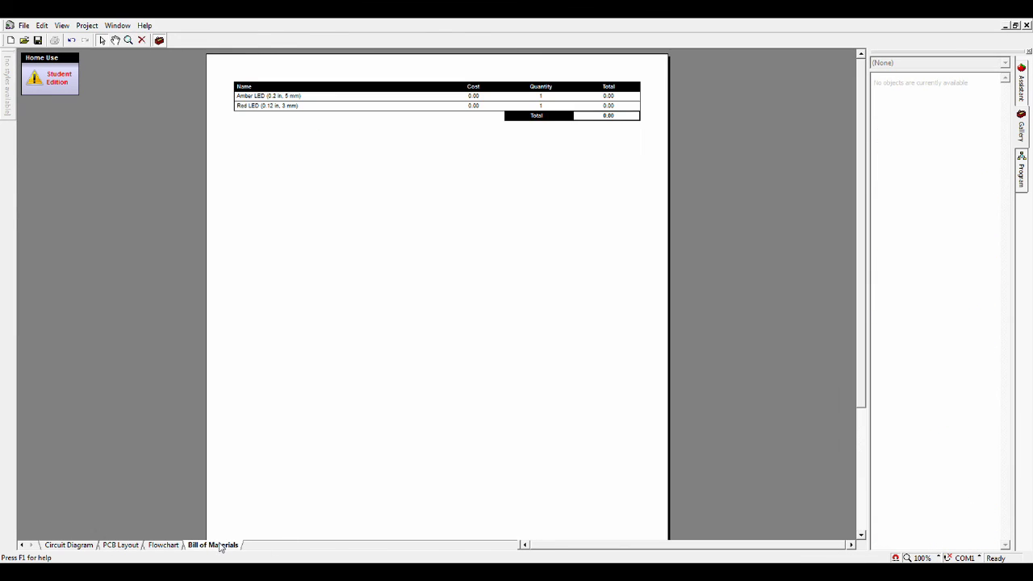
{"action": "left_click", "coordinate": [171, 546]}
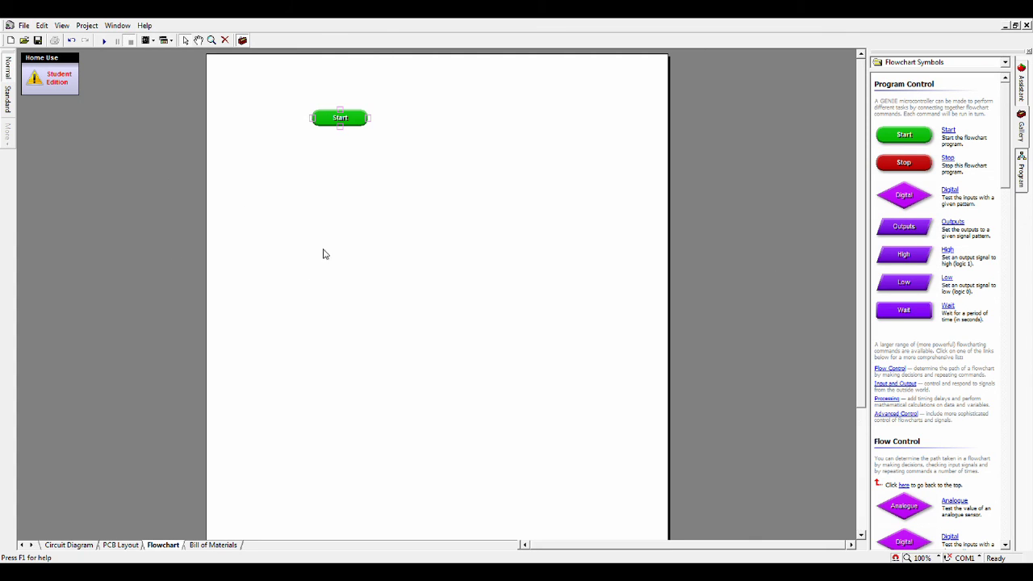
{"action": "left_click", "coordinate": [210, 546]}
{"action": "scroll", "coordinate": [510, 97], "scroll_direction": "up", "scroll_amount": 3, "text": "ctrl"}
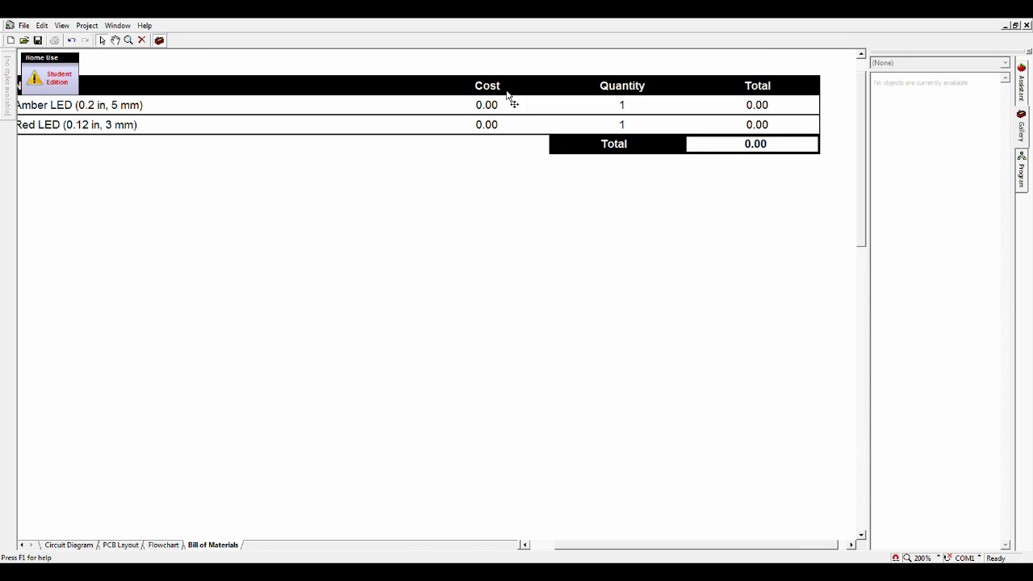
{"action": "scroll", "coordinate": [450, 169], "scroll_direction": "down", "scroll_amount": 2, "text": "ctrl"}
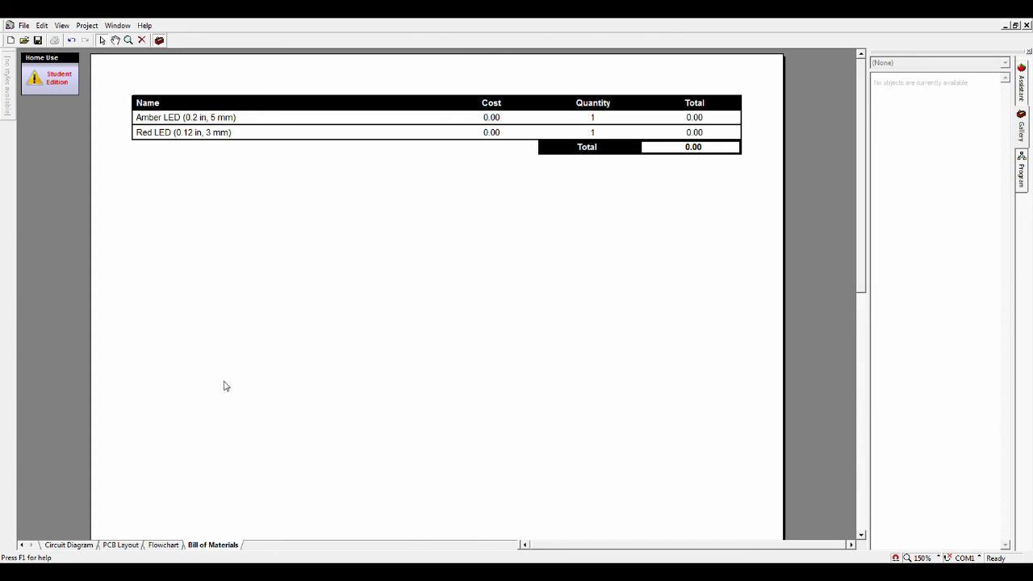
Recheck the Bill of Materials table of Amber 5 mm and Red 3 mm LEDs, then return to the circuit diagram
{"action": "left_click", "coordinate": [119, 546]}
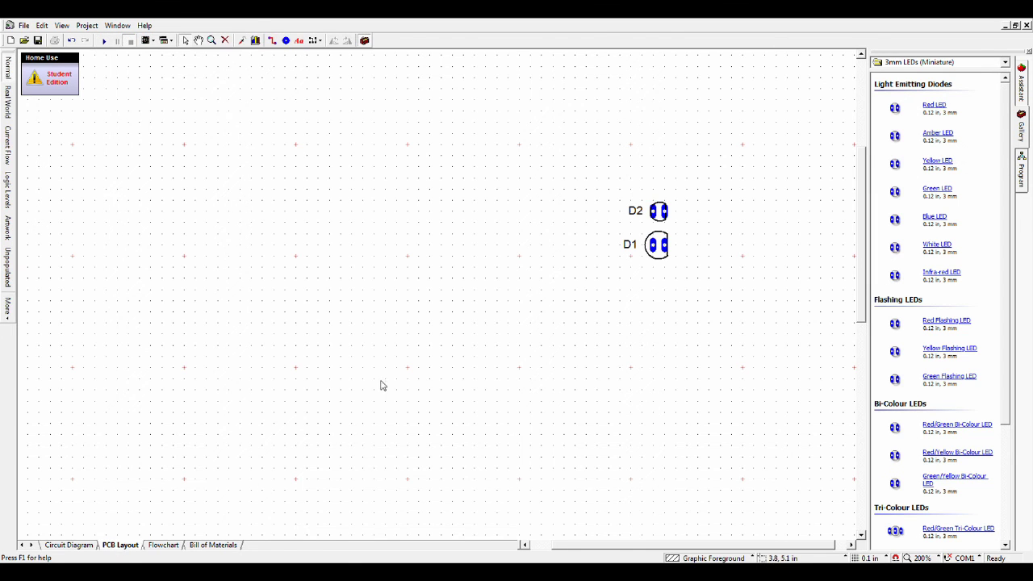
{"action": "left_click", "coordinate": [77, 546]}
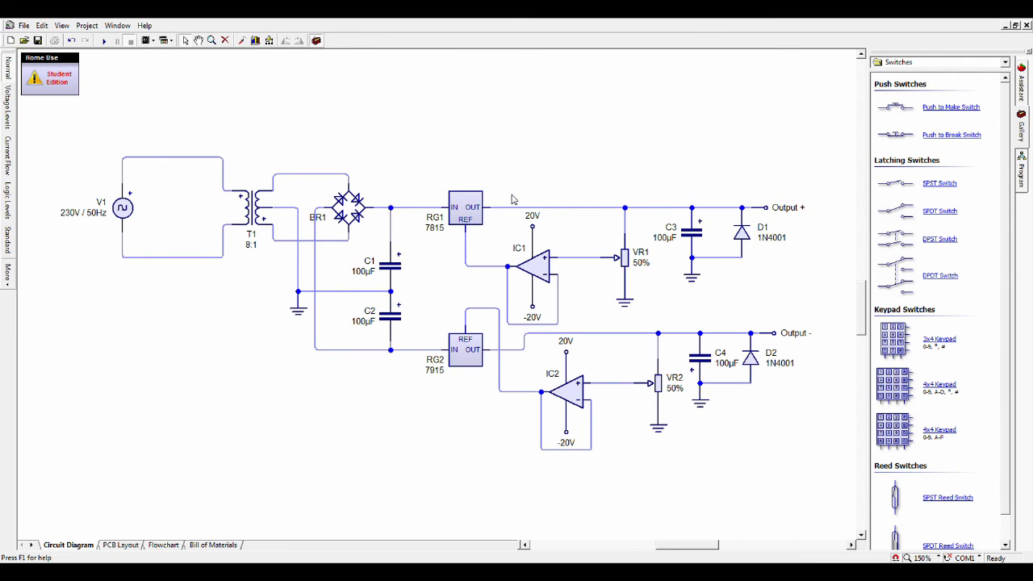
{"action": "left_click", "coordinate": [226, 545]}
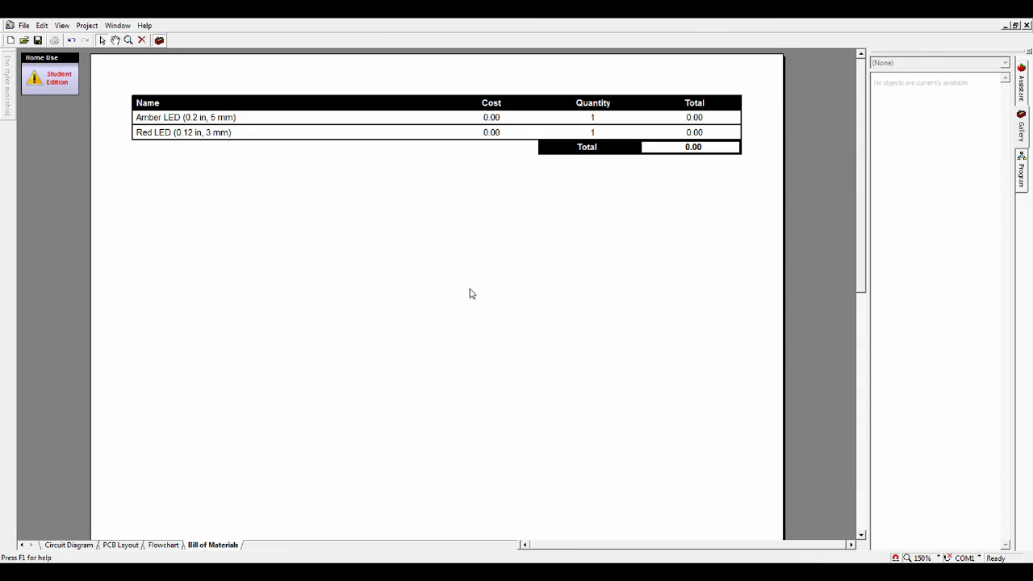
{"action": "left_click", "coordinate": [493, 129]}
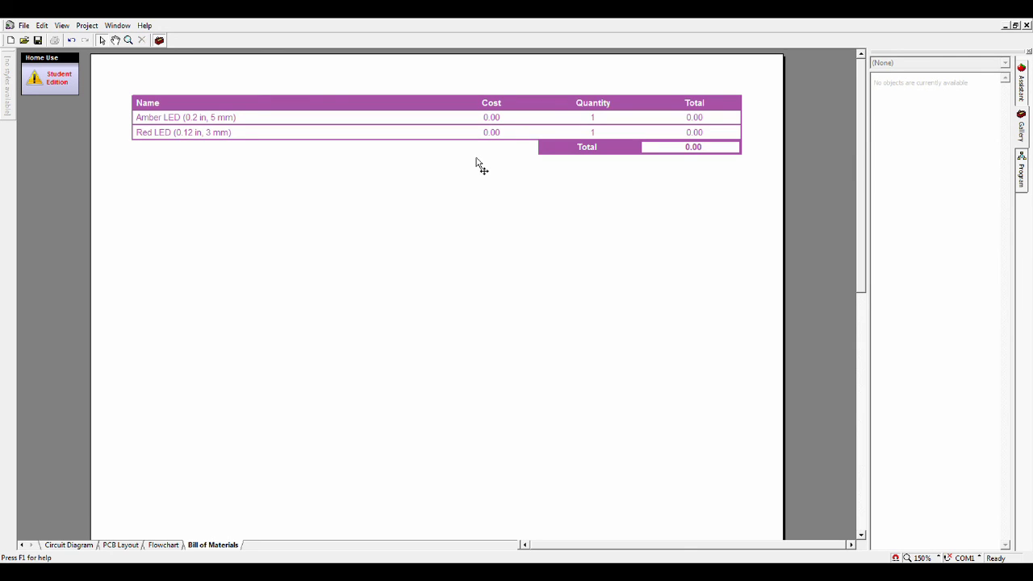
{"action": "left_click", "coordinate": [518, 263]}
{"action": "left_click", "coordinate": [424, 150]}
{"action": "left_click", "coordinate": [426, 199]}
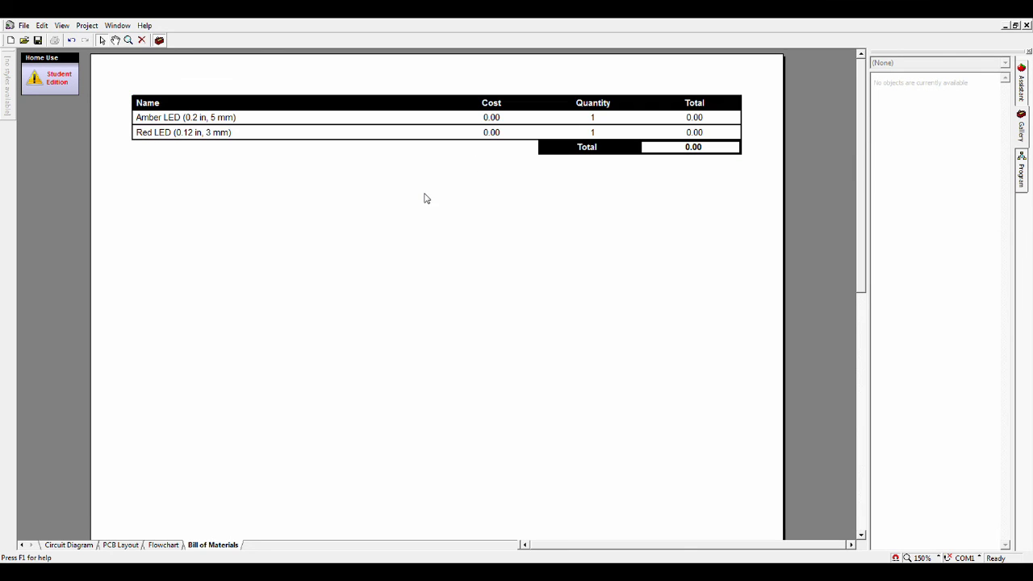
{"action": "left_click", "coordinate": [73, 550]}
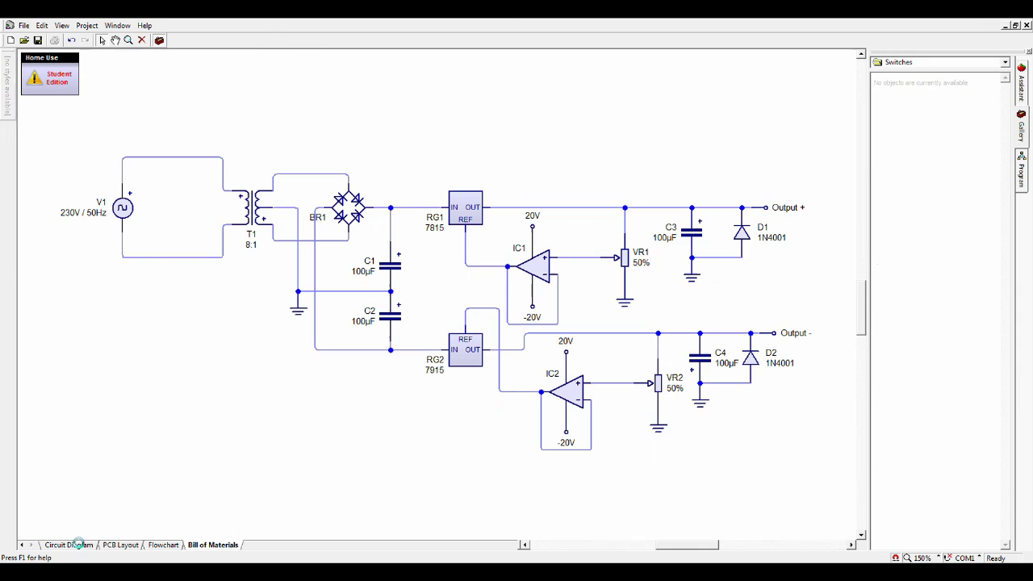